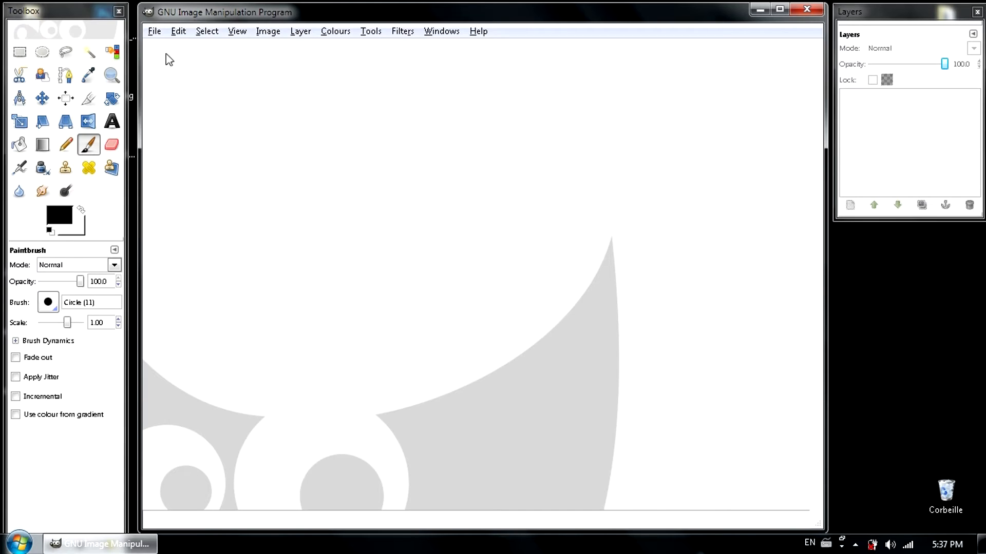
Step: Create a new image 1280 pixels wide and 720 pixels high
click(154, 31)
click(187, 49)
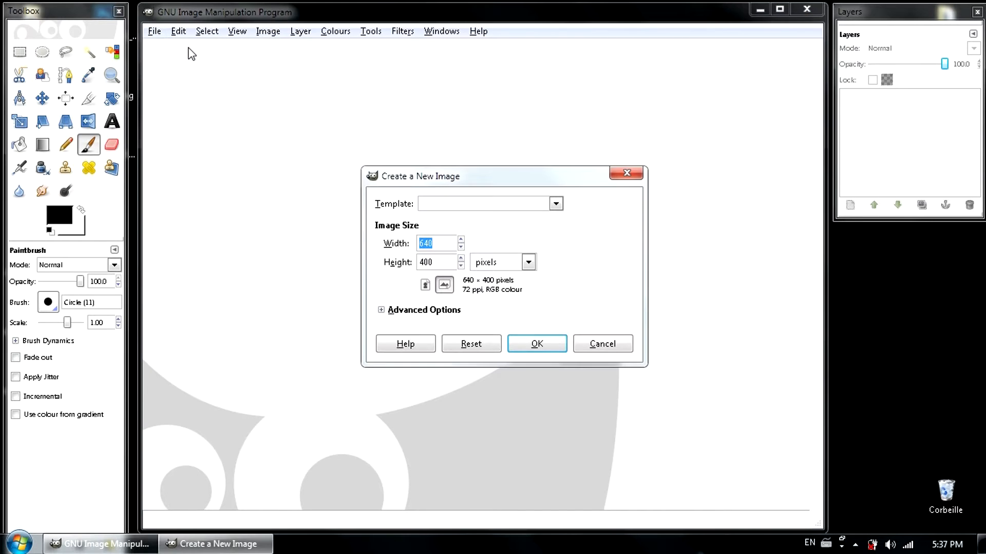
click(441, 242)
key(Tab)
key(BackSpace)
click(528, 262)
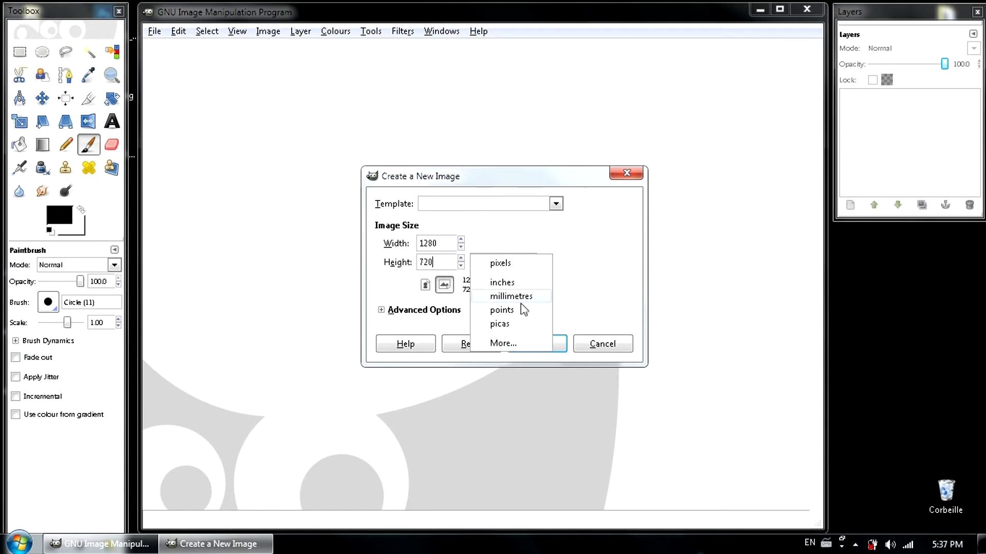
click(514, 264)
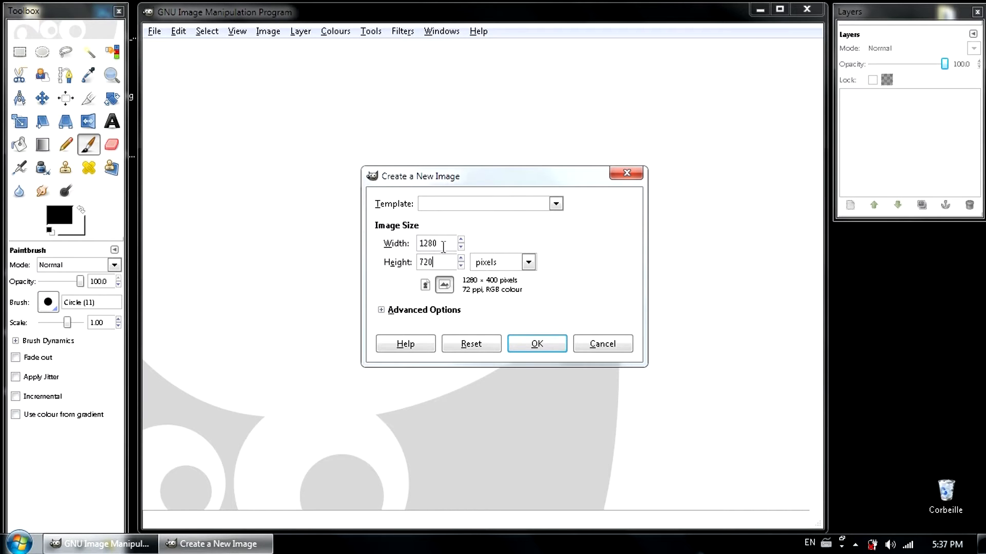
click(537, 343)
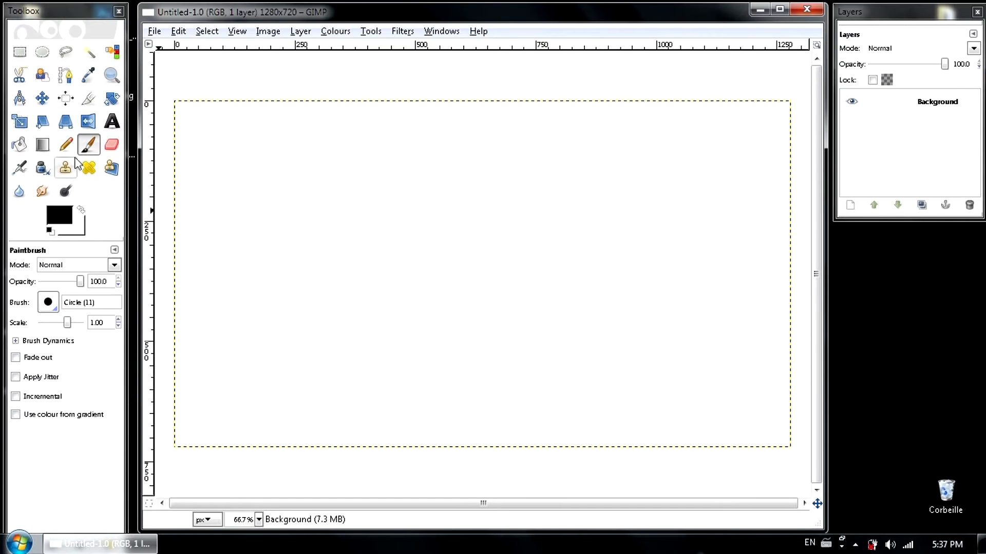
Step: Fill the background with a linear dark-blue-to-cyan Blend gradient running diagonally from the canvas's upper-left to its lower-right corner
click(43, 145)
click(72, 302)
mouse_move(163, 333)
mouse_down()
mouse_move(169, 383)
mouse_move(161, 374)
mouse_up()
click(114, 391)
drag(172, 75, 760, 467)
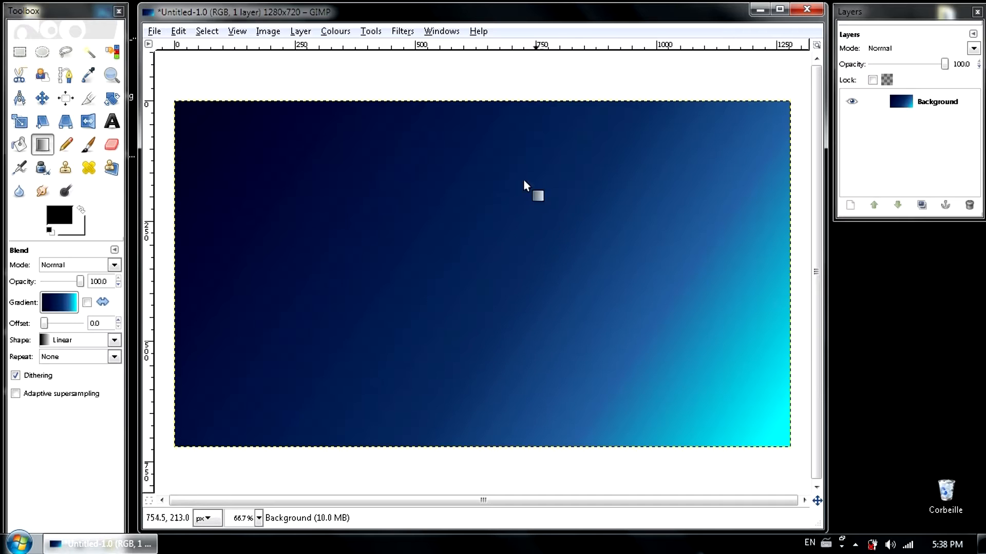
Step: Colourize the background gradient with hue 199, saturation 100 and lightness about 13
click(335, 31)
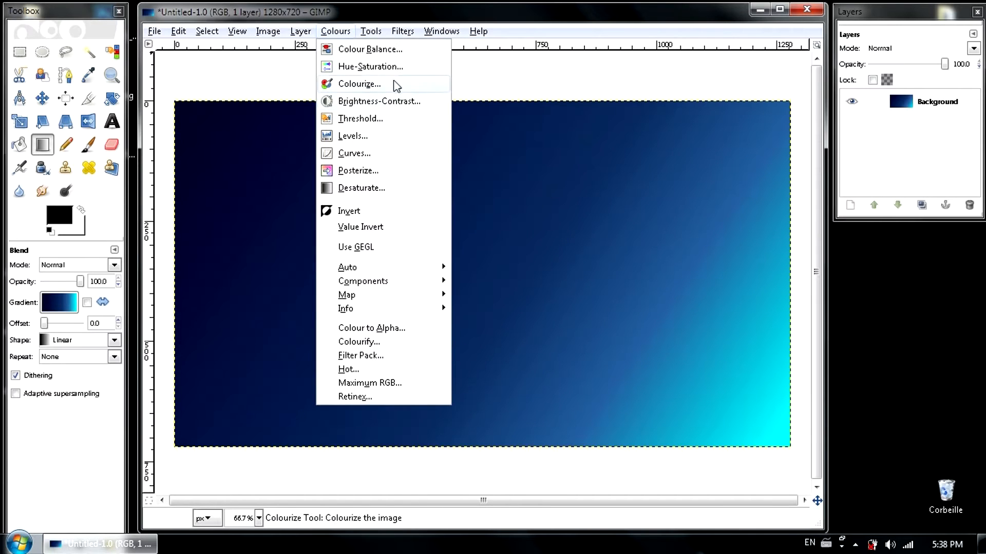
click(367, 84)
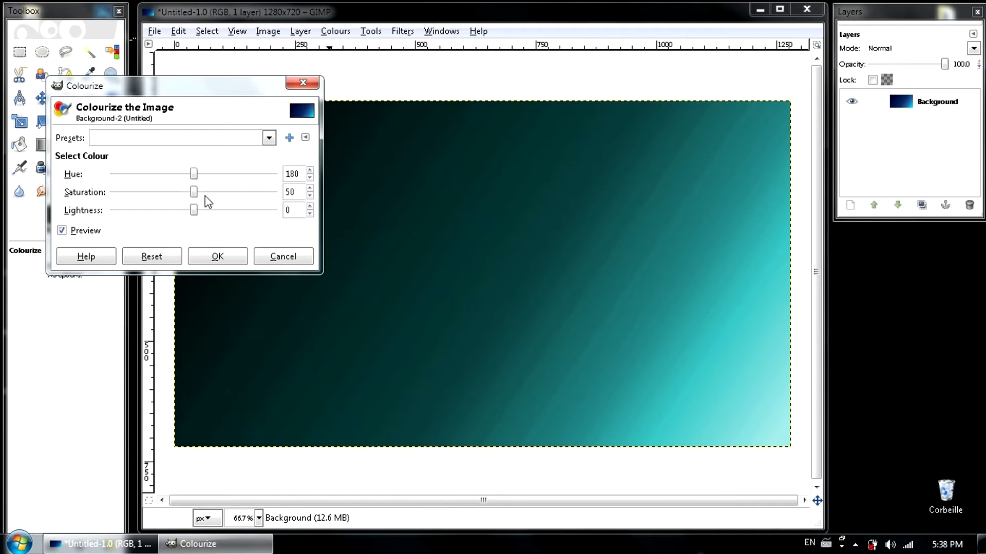
click(198, 192)
scroll(198, 193, up, 3)
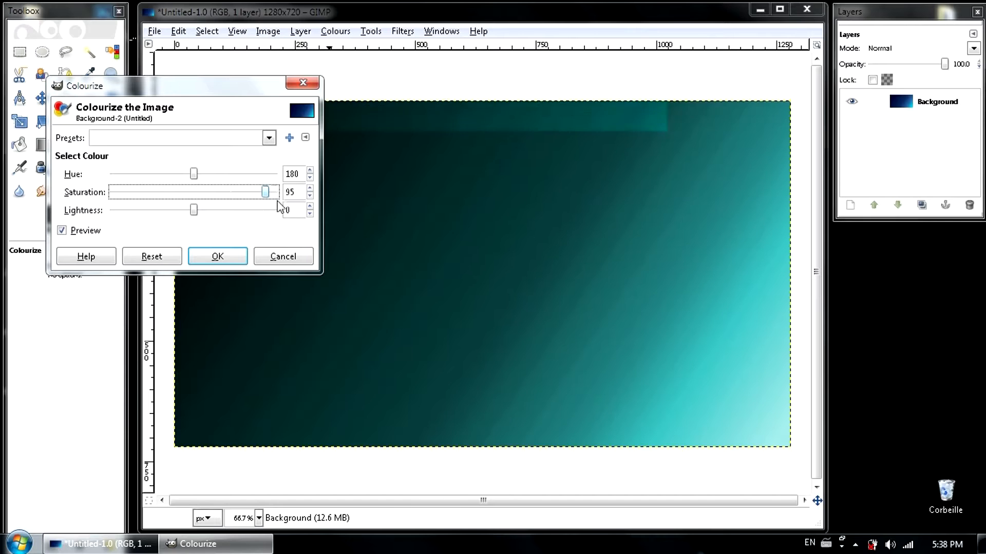
mouse_move(194, 174)
mouse_down()
mouse_move(180, 174)
mouse_move(203, 177)
mouse_up()
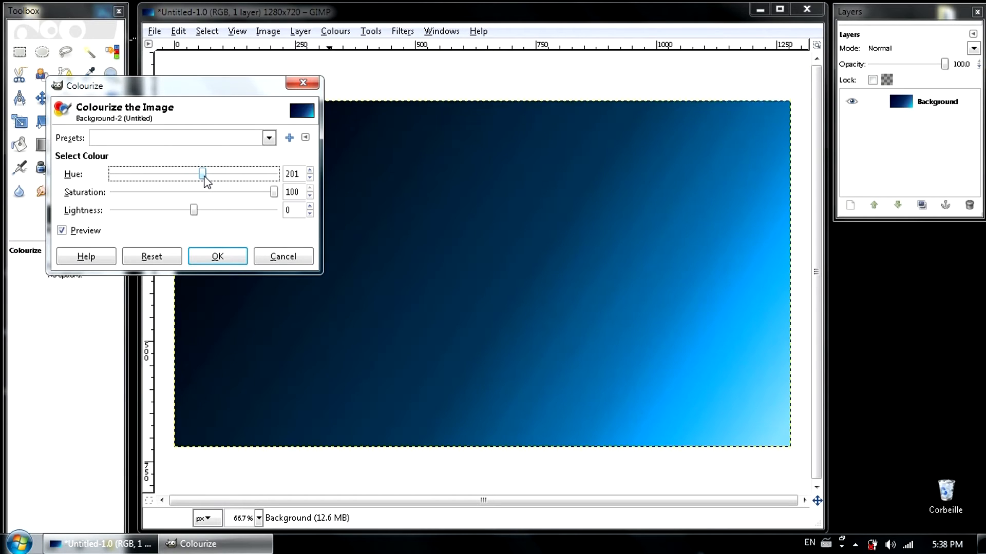
drag(195, 214, 206, 216)
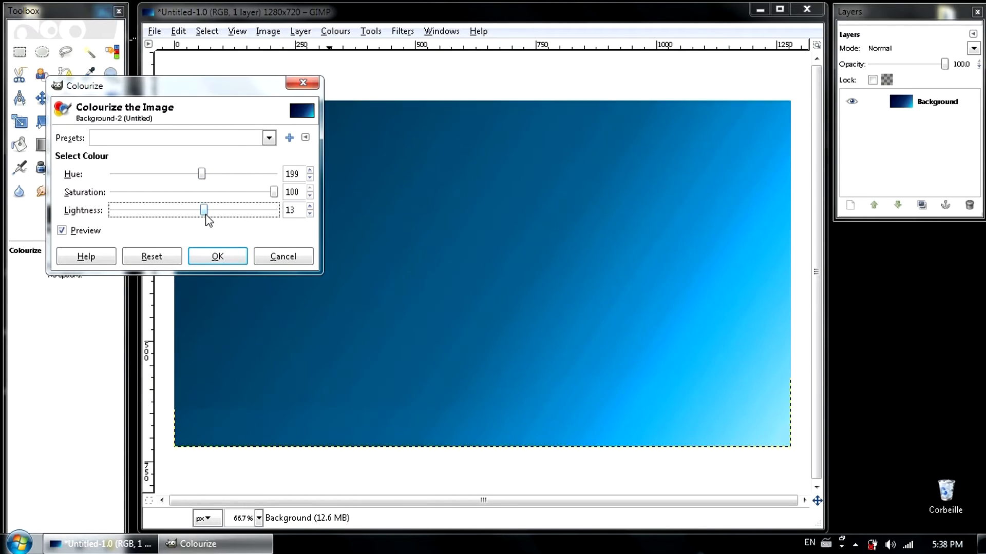
click(218, 255)
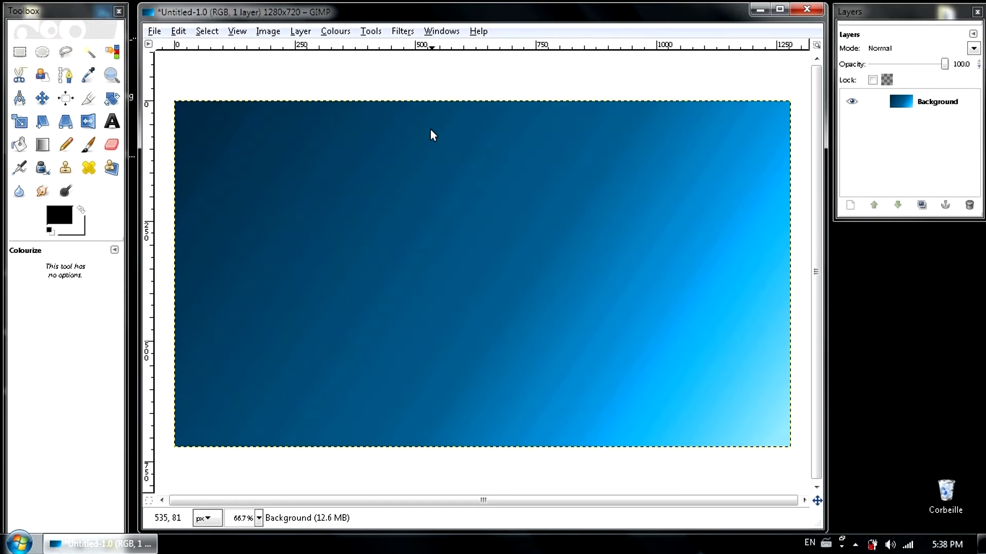
click(207, 31)
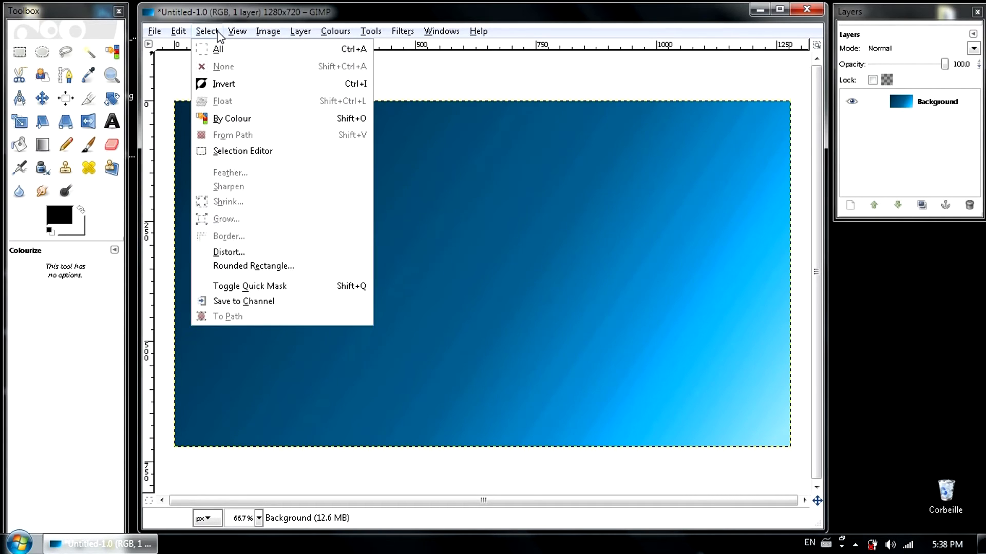
click(237, 20)
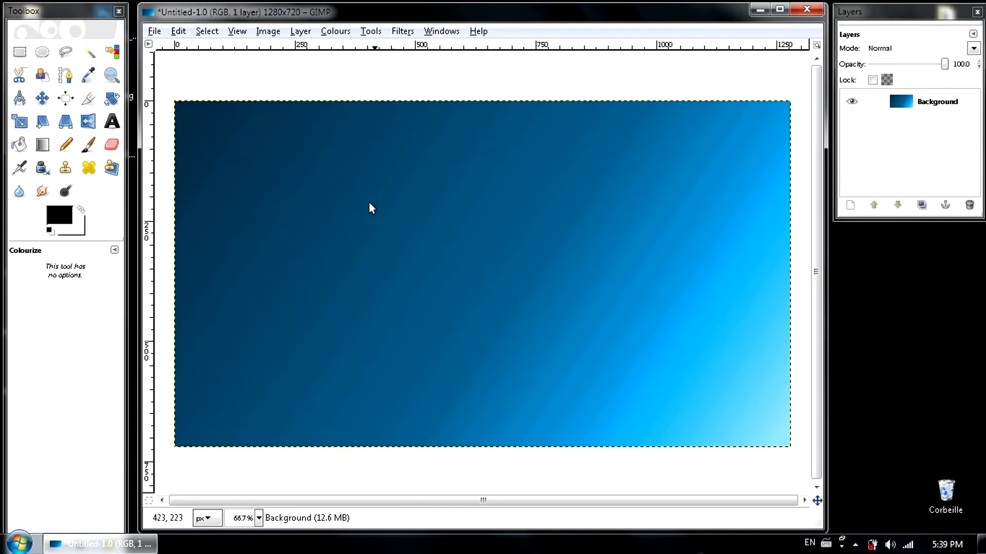
Step: Add a horizontal guide at 50% of the image height
click(268, 30)
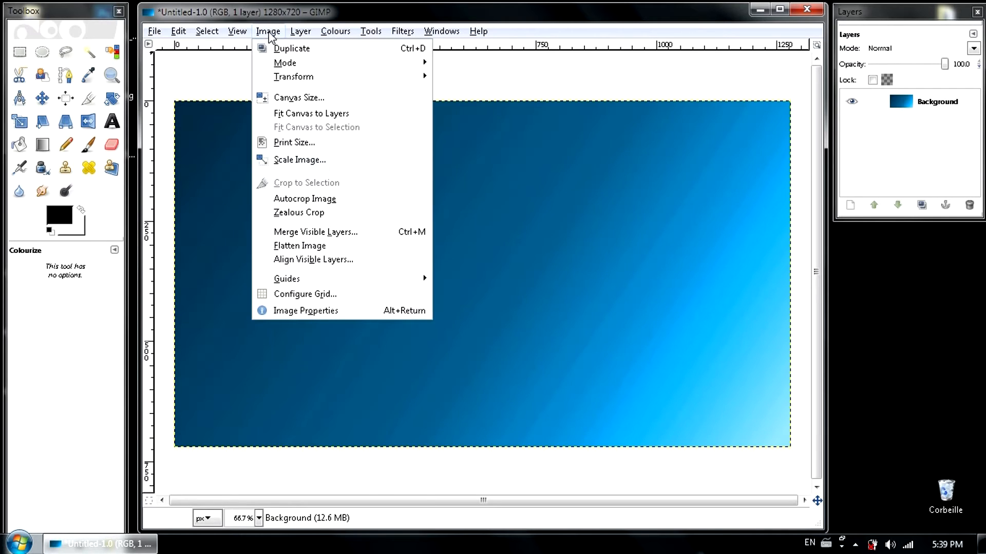
mouse_move(318, 273)
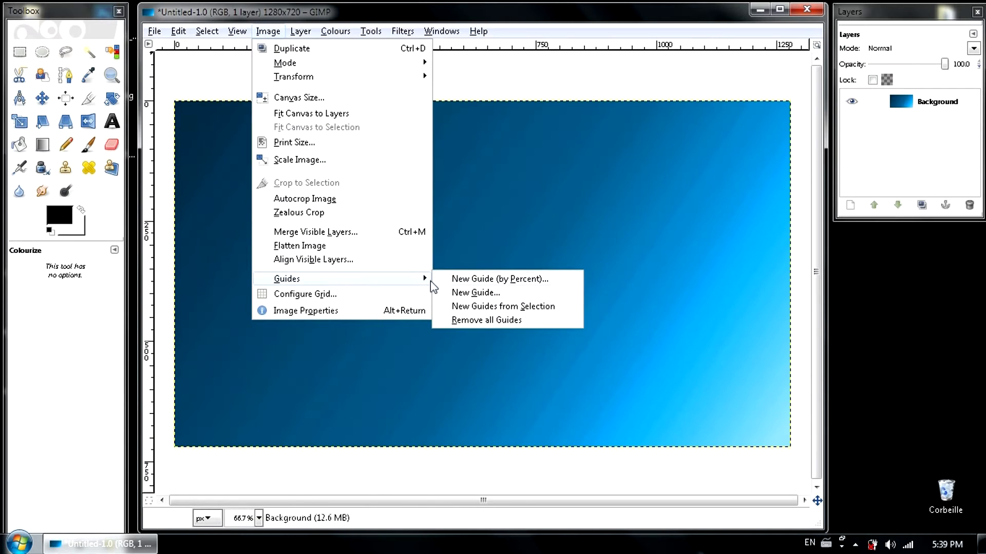
click(490, 280)
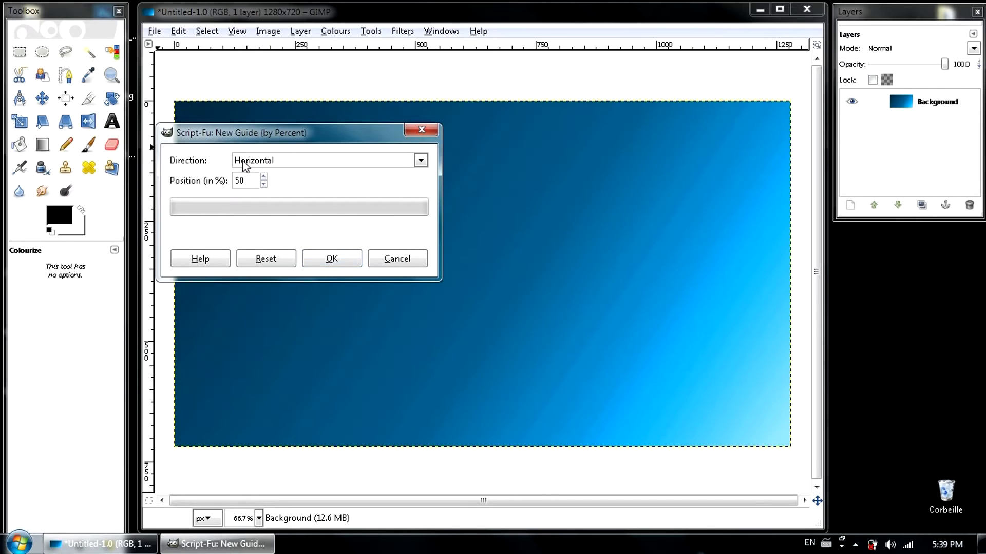
click(343, 258)
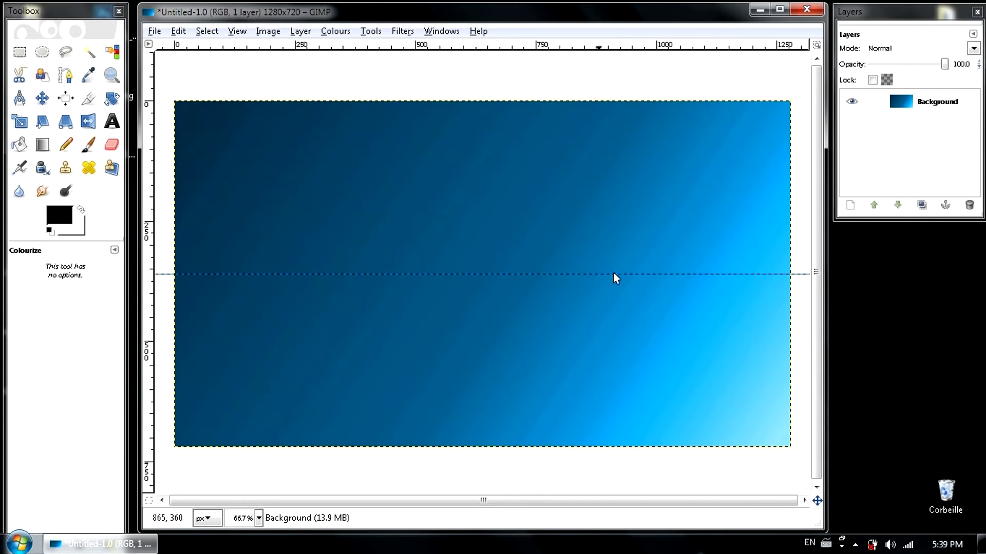
Step: Add a vertical guide at 50% of the image width
click(268, 31)
mouse_move(331, 283)
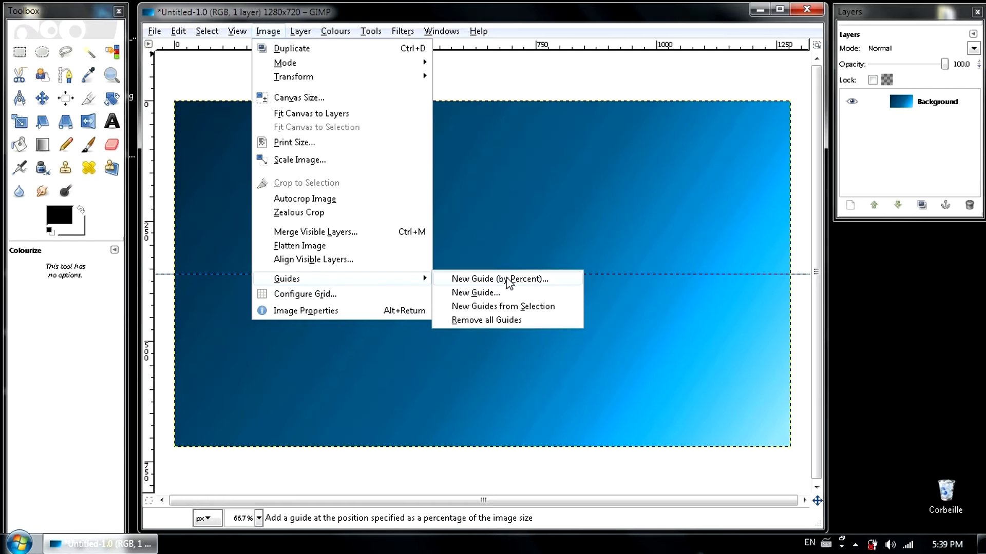
click(506, 279)
click(357, 162)
click(226, 198)
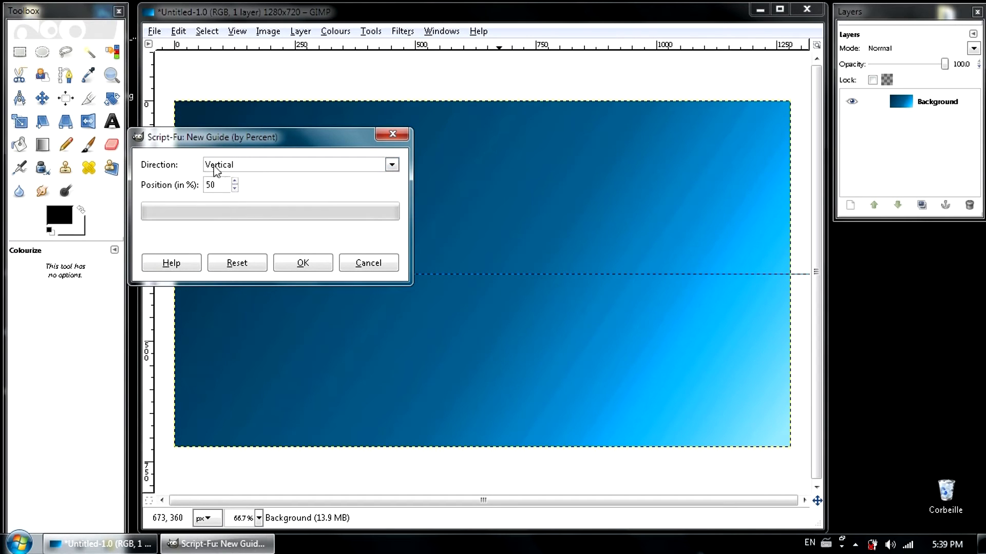
click(304, 262)
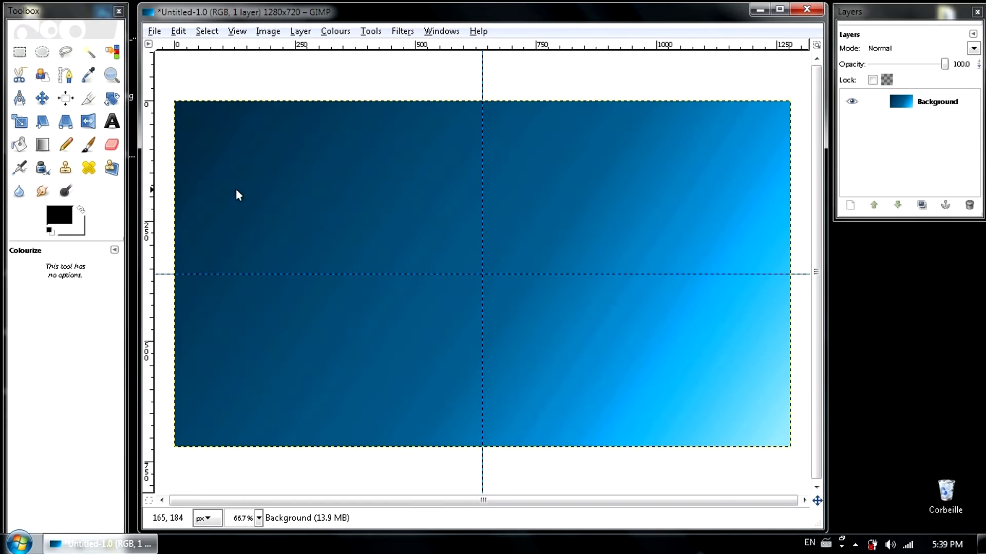
Step: Draw a text box about 805 × 422 px across the canvas centre and enter "Comment faire", "une belle" and "miniature" on three lines
click(111, 121)
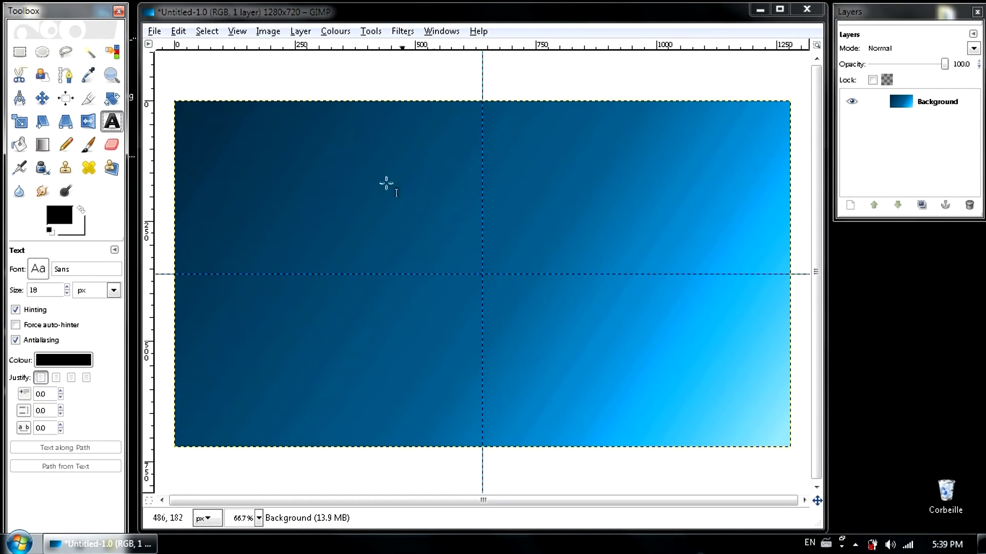
drag(358, 156, 745, 360)
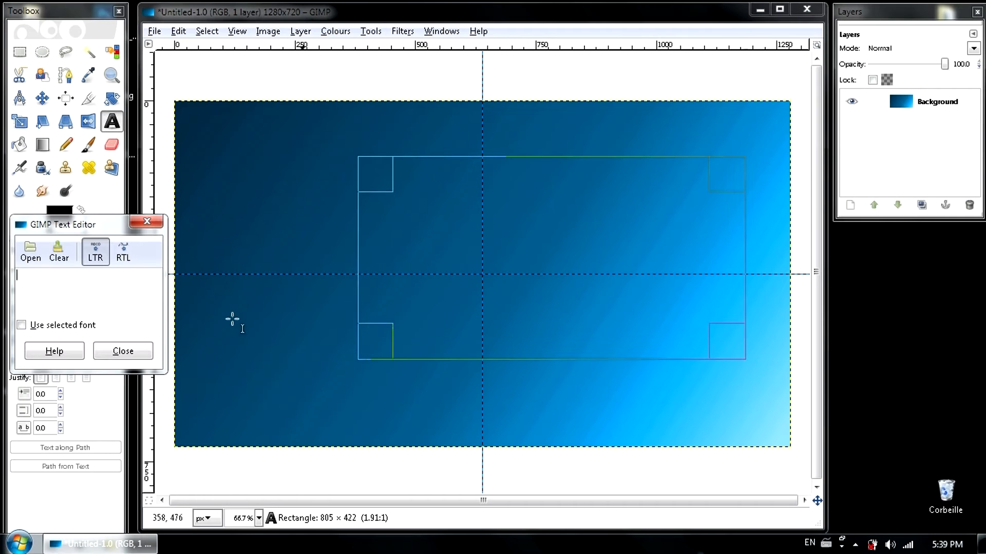
drag(103, 228, 222, 235)
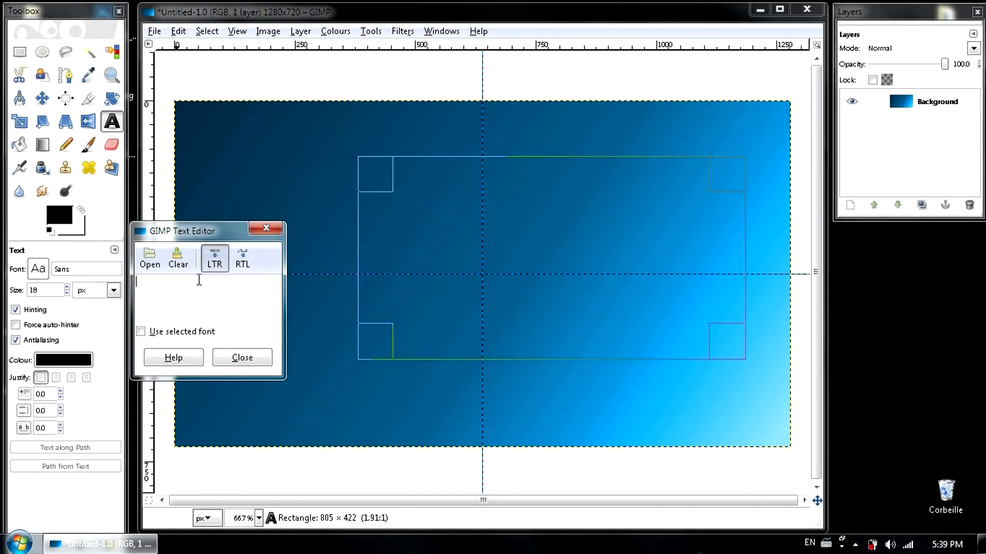
text(Comment)
text( faie)
text(re )
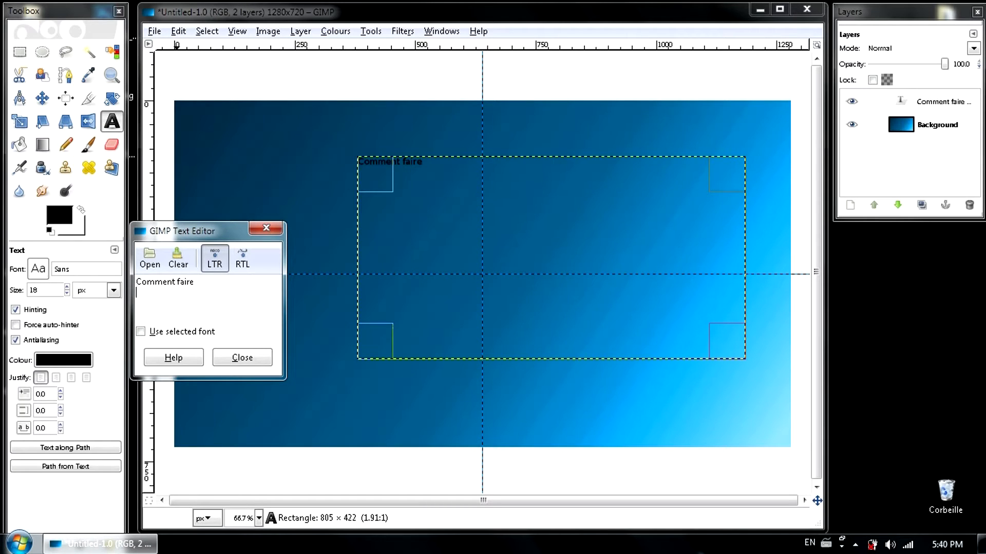
text(une belle)
text(miniature)
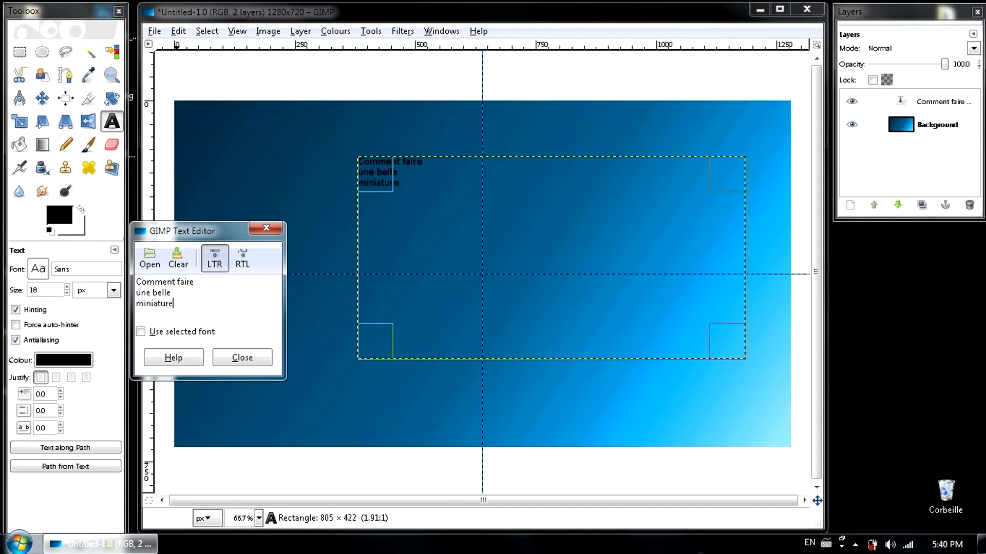
click(244, 358)
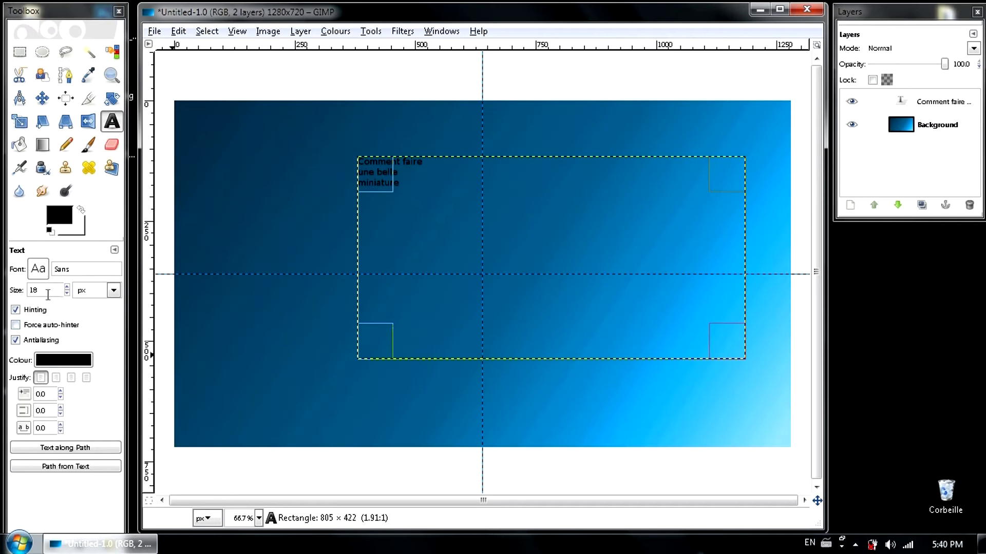
Step: Right-justify the three-line text and set its size to 100 px
click(56, 377)
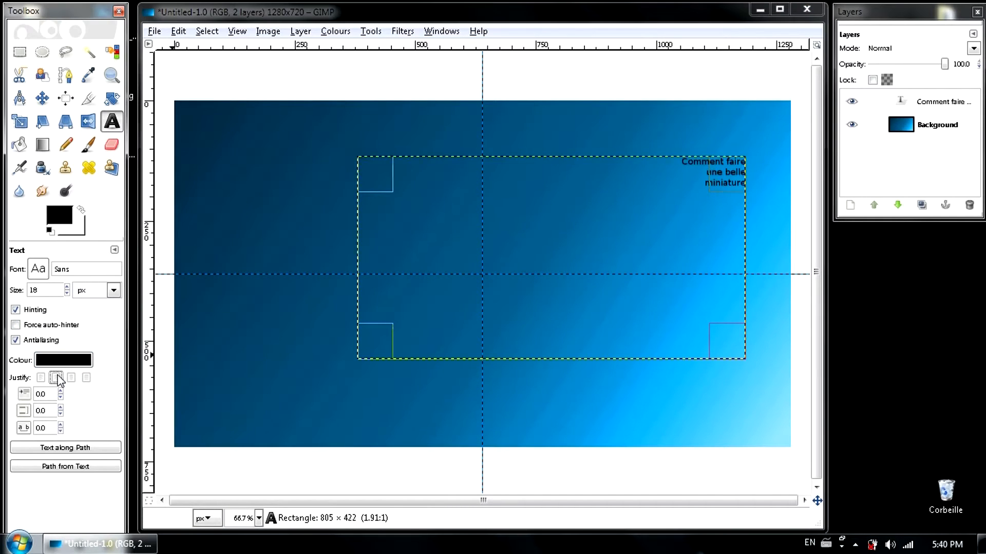
click(67, 287)
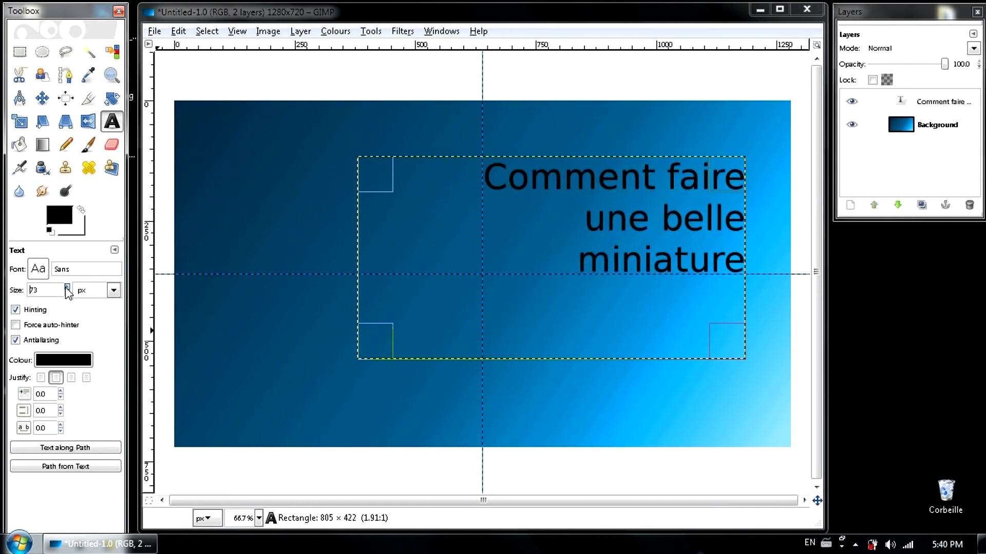
drag(67, 288, 69, 294)
click(67, 294)
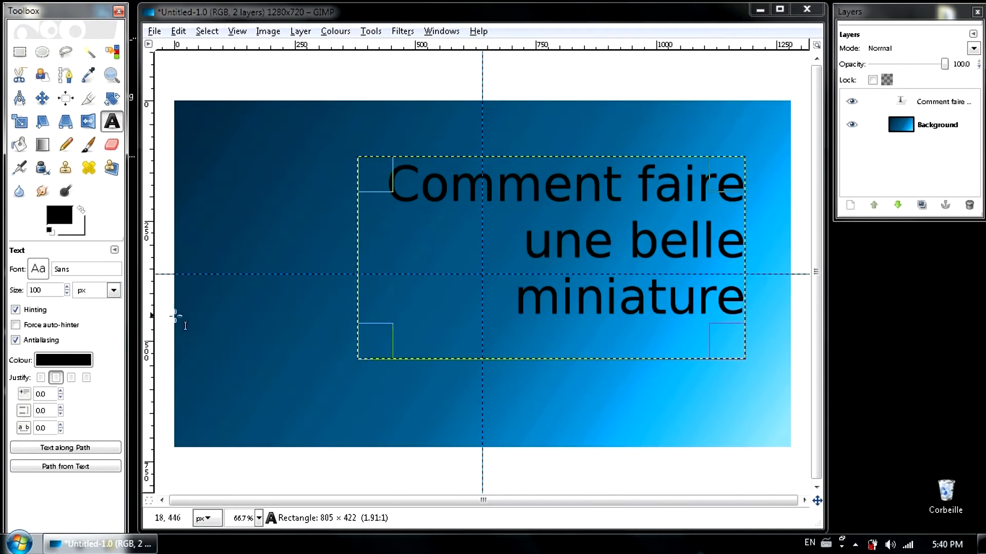
Step: Change the text's font to Imagine Font
click(39, 269)
scroll(150, 417, up, 10)
scroll(149, 385, up, 10)
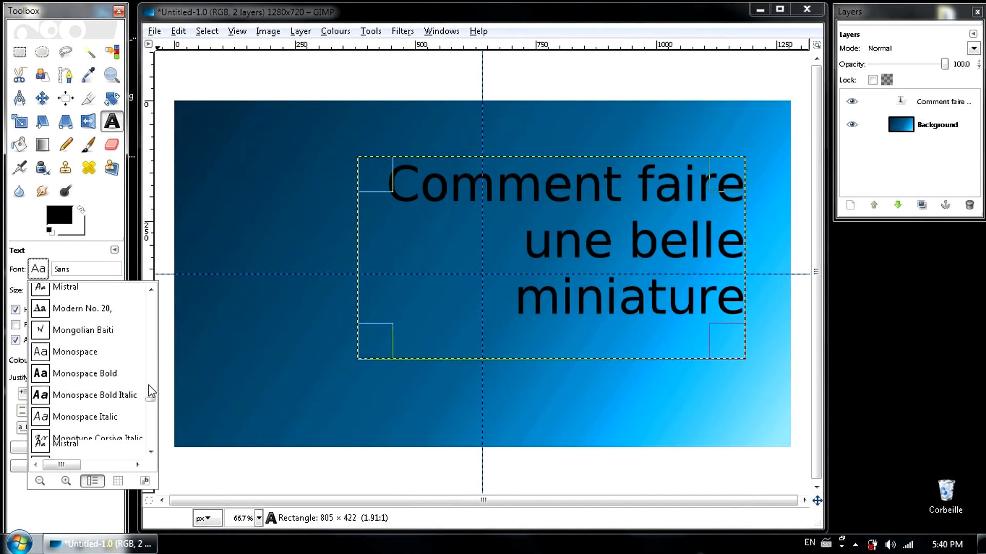
scroll(149, 385, up, 10)
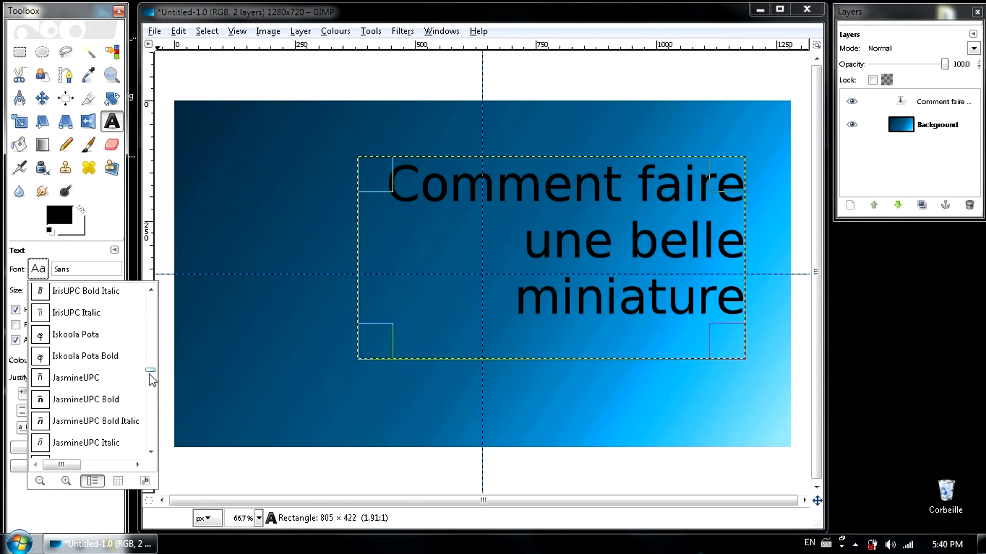
mouse_move(149, 369)
mouse_down()
mouse_move(150, 414)
mouse_move(155, 363)
mouse_move(156, 371)
mouse_up()
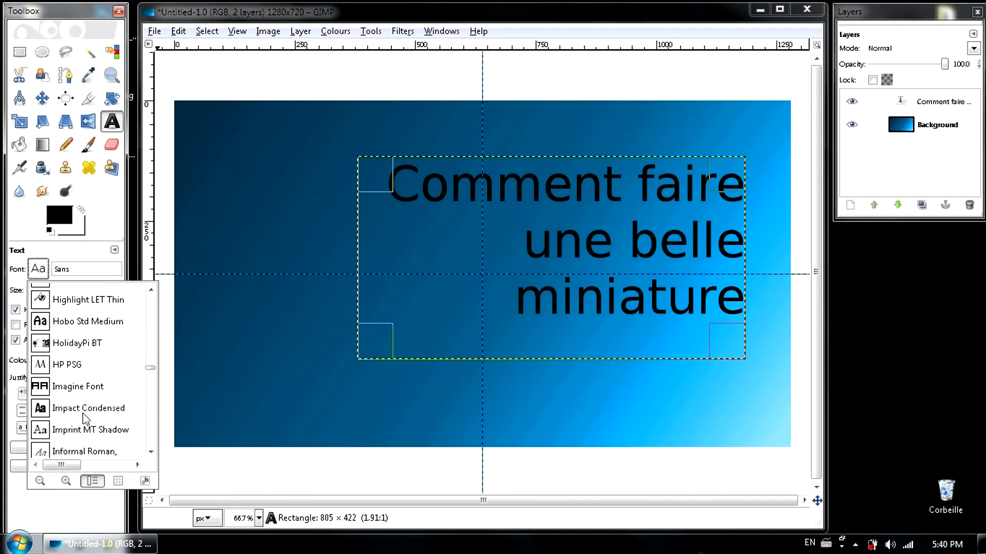
click(85, 392)
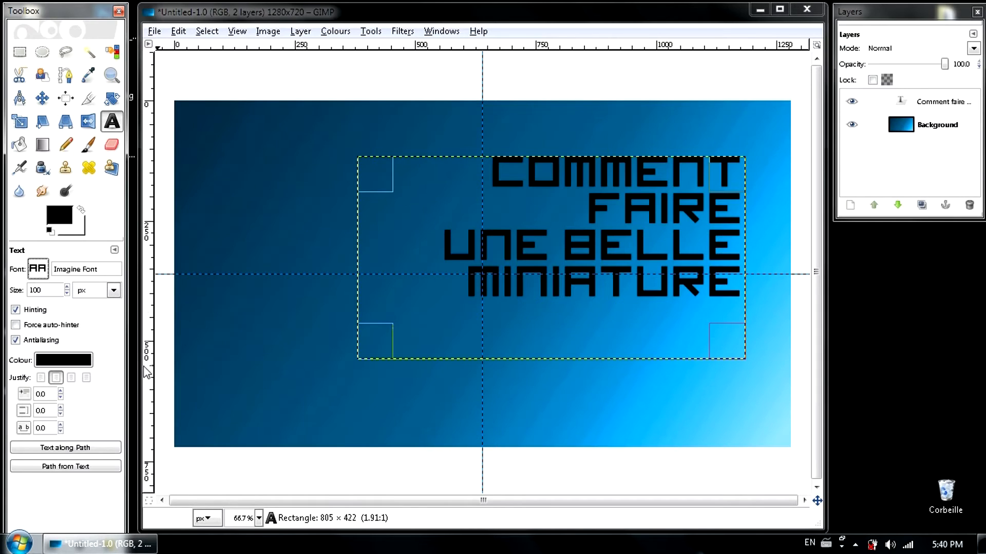
Step: Switch to Windows Explorer and open the Fonts folder at C:\Windows\Fonts
click(19, 544)
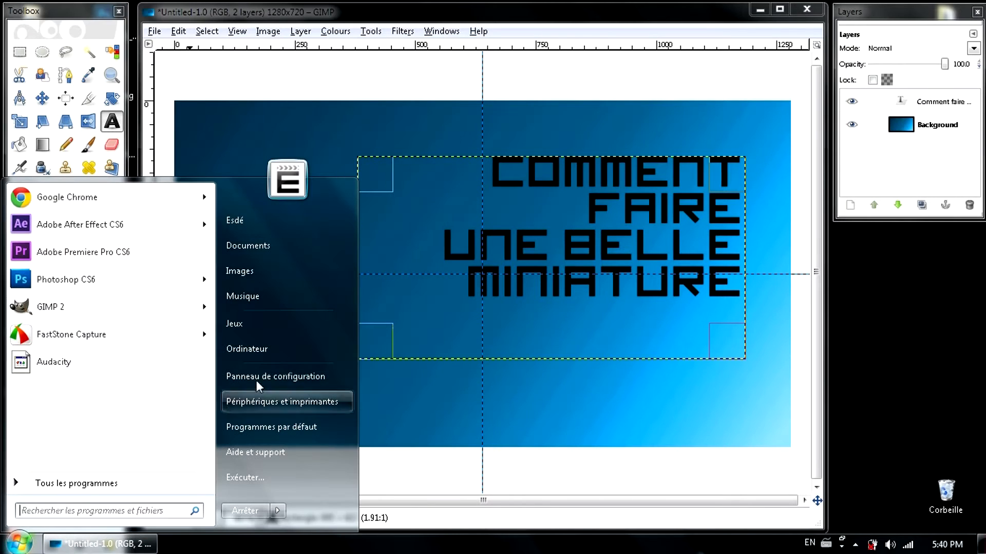
click(247, 350)
double_click(445, 213)
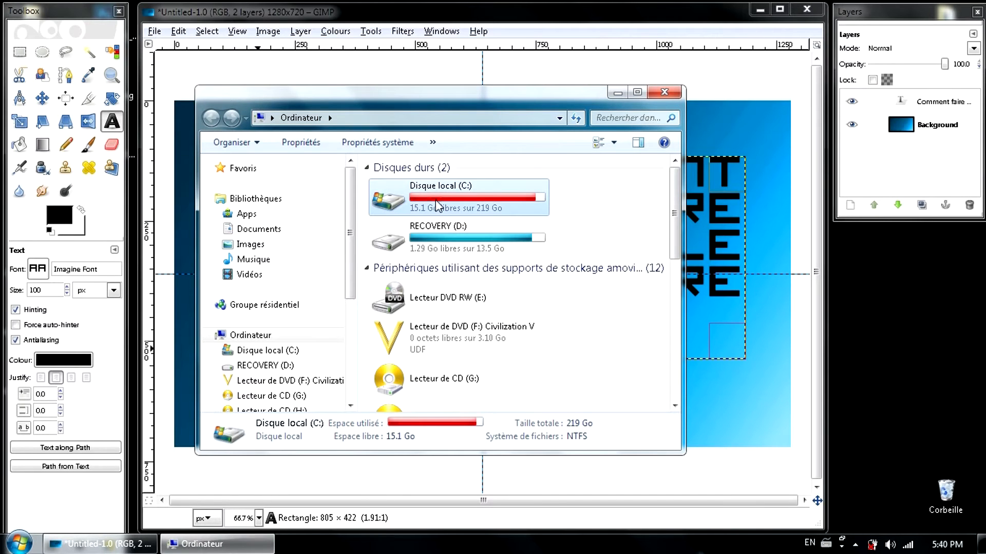
scroll(676, 195, down, 1)
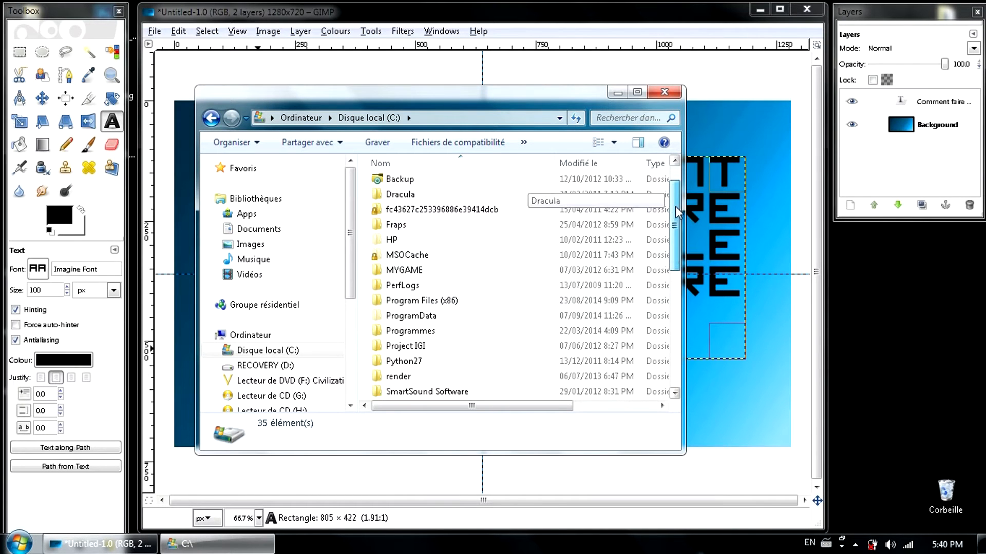
scroll(513, 241, down, 6)
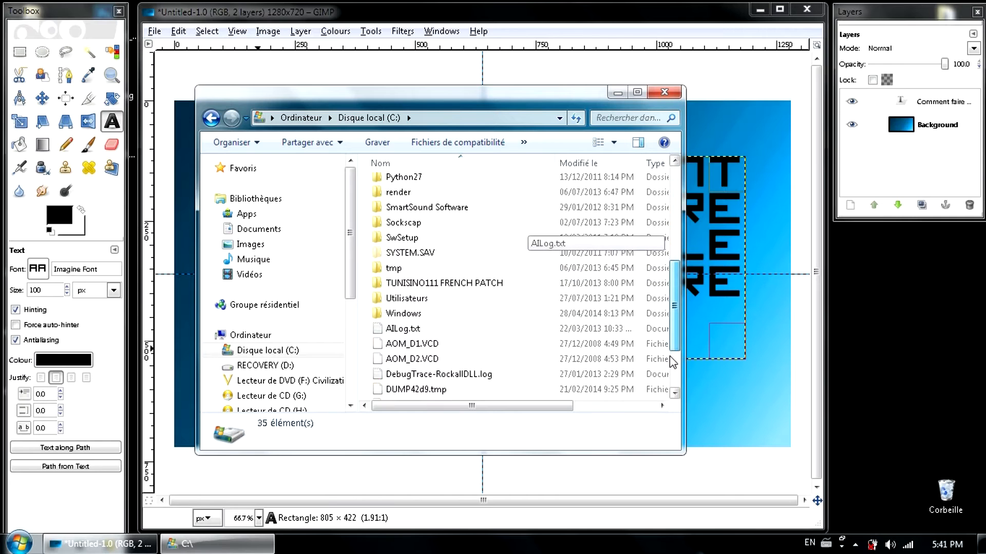
double_click(421, 222)
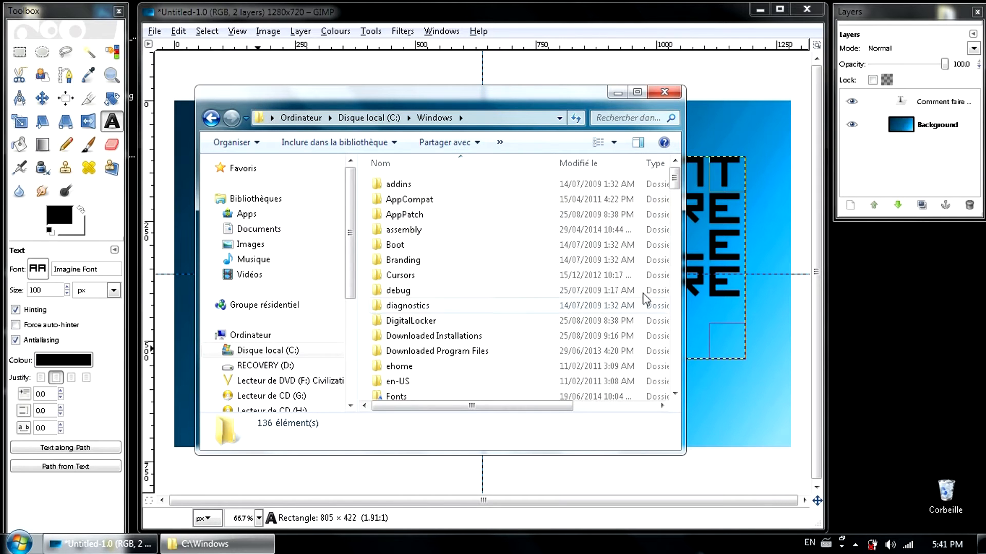
drag(674, 185, 657, 149)
double_click(428, 186)
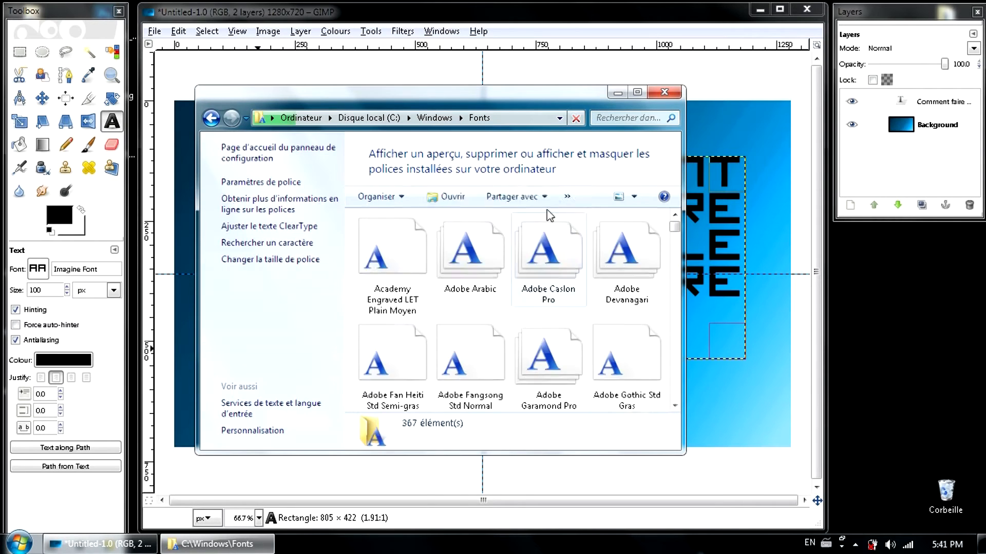
Step: Browse the installed fonts as far as Imagine Font Normal, and close the Fonts folder
click(676, 247)
drag(676, 246, 665, 306)
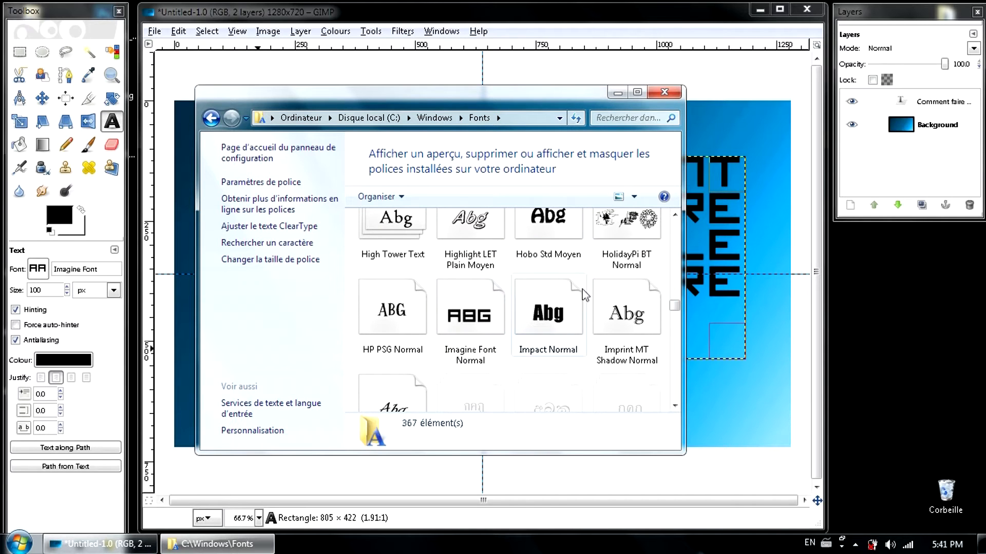
click(665, 92)
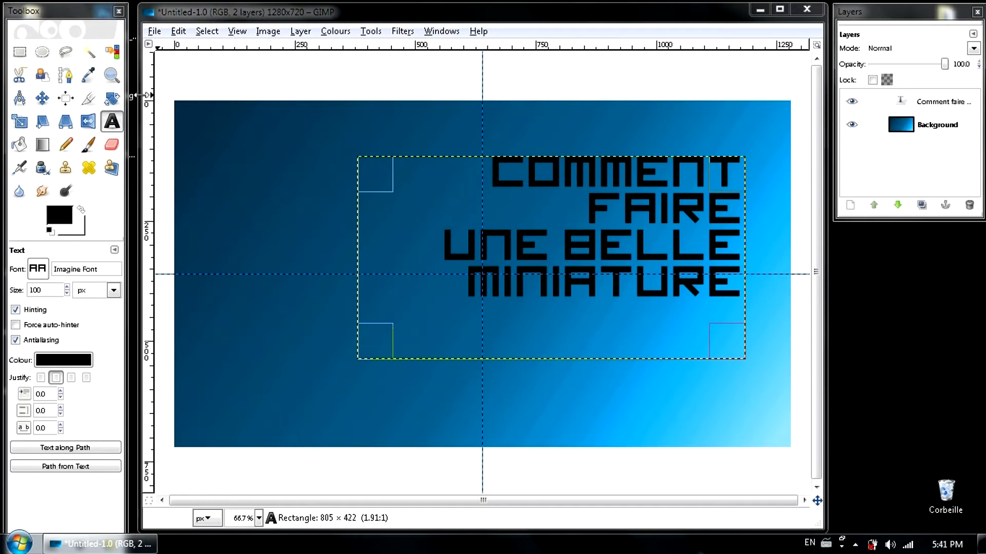
Step: Reopen the title text for editing, set its size to 107 px and widen its text box to about 910 × 422 px
click(429, 295)
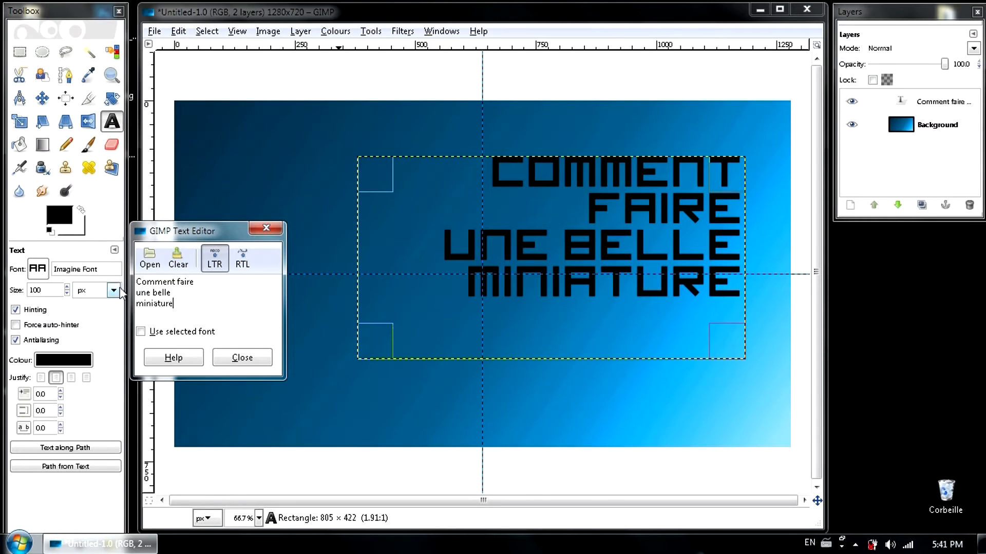
click(67, 294)
click(67, 293)
click(66, 294)
click(66, 293)
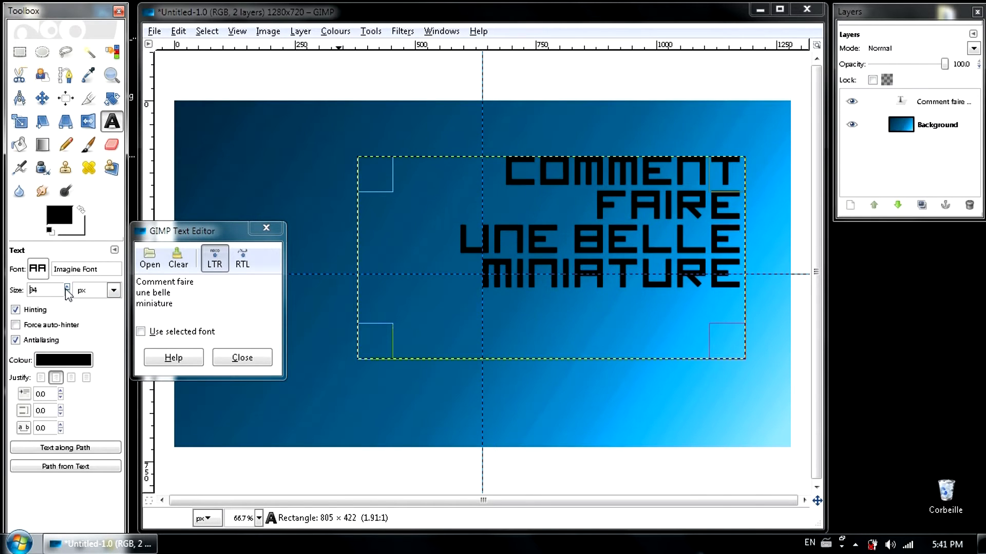
click(67, 287)
click(66, 288)
click(66, 288)
click(67, 287)
click(67, 288)
click(67, 287)
click(67, 288)
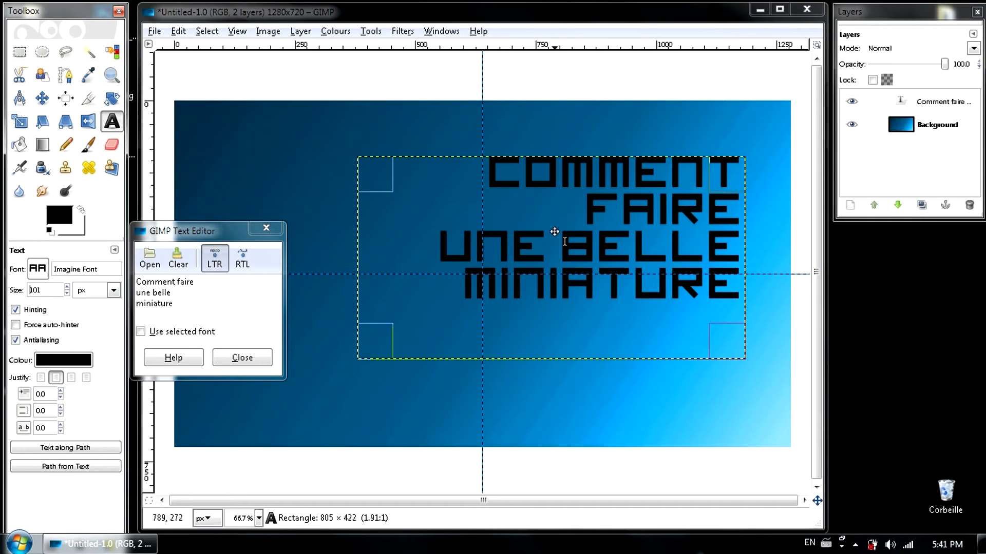
drag(67, 288, 67, 293)
drag(363, 224, 334, 255)
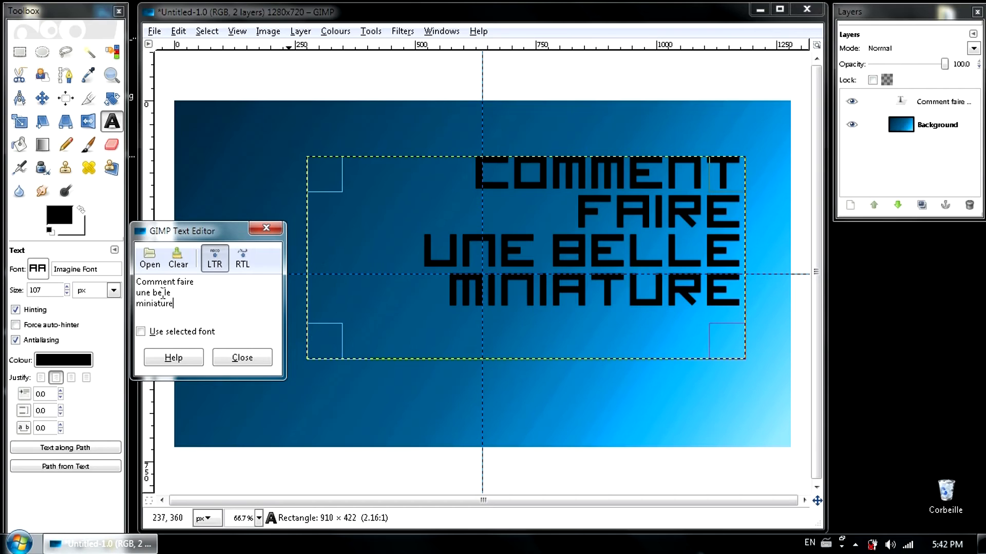
Step: Rearrange the title's line breaks into four lines: "Comment", "faire une", "belle" and "miniature"
key(Return)
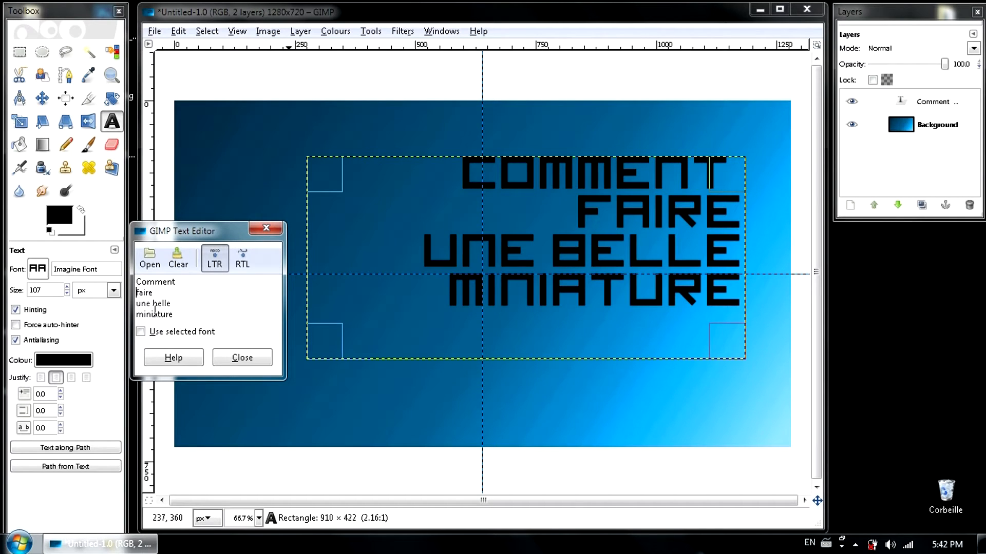
key(BackSpace)
key(Return)
key(BackSpace)
key(BackSpace)
key(Return)
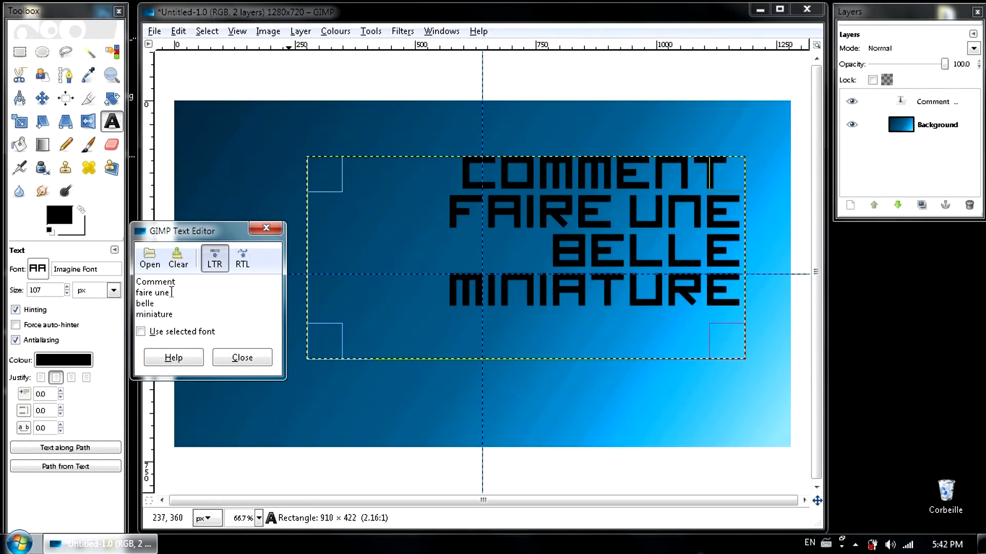
key(BackSpace)
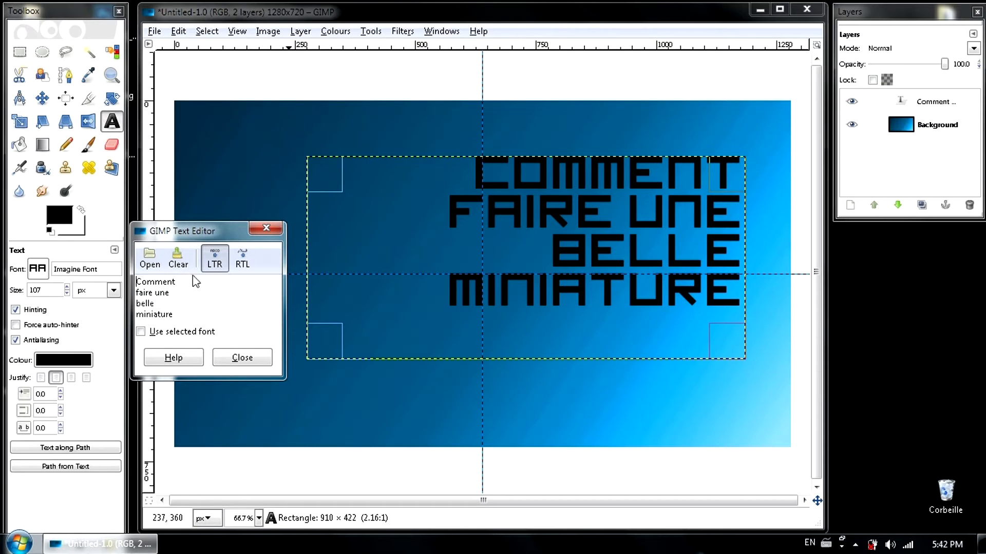
Step: Increase the title text's size to 132 px
click(67, 287)
click(67, 293)
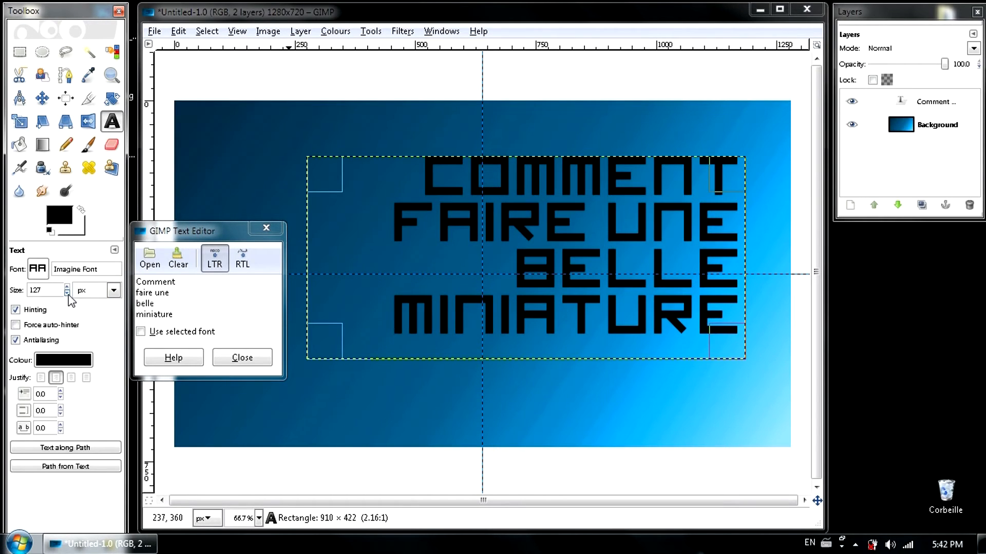
click(68, 288)
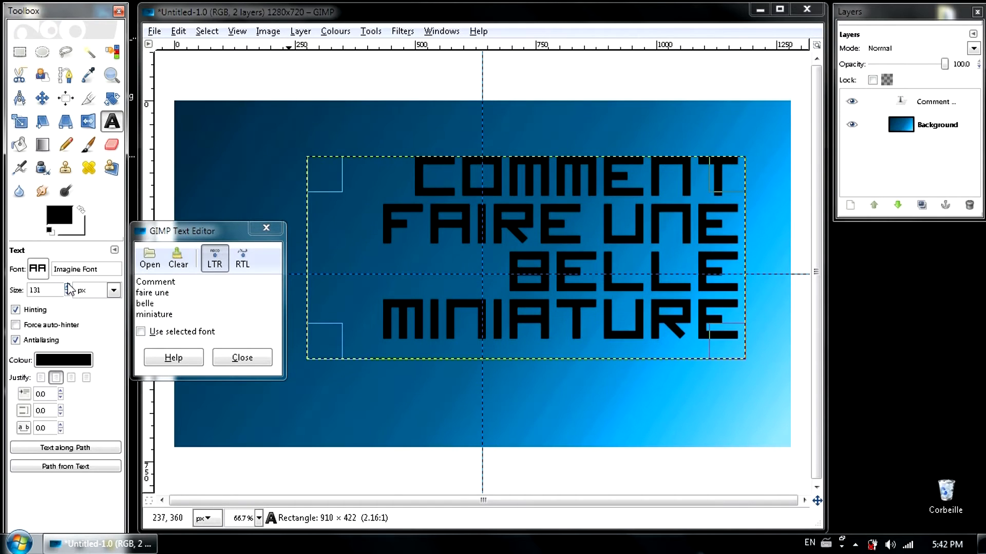
click(68, 287)
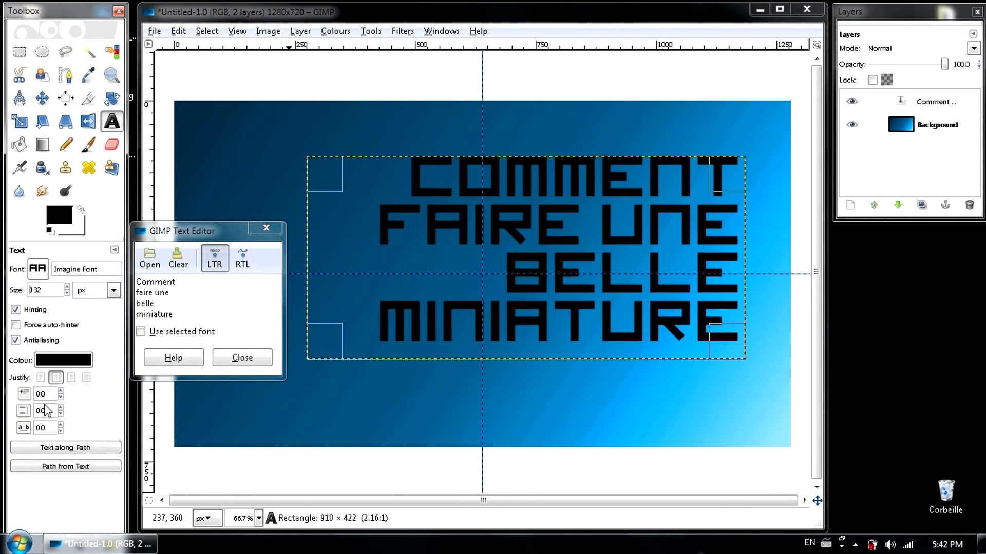
Step: Set the title's letter spacing to -4.0 and finish editing the text
click(61, 432)
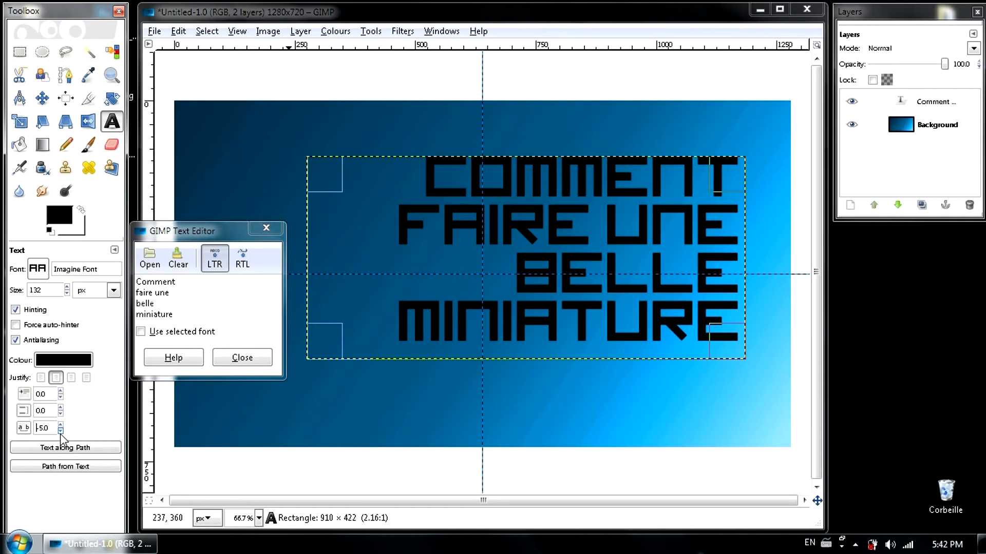
click(61, 425)
click(242, 358)
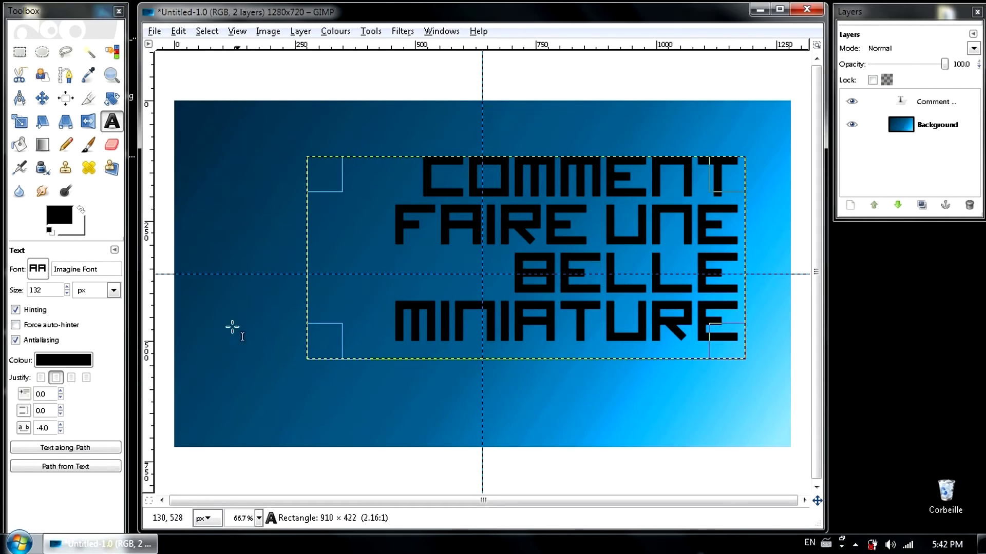
Step: Move the title text layer closer to the canvas's right edge and nudge it upward about 30 px
click(42, 97)
drag(547, 257, 581, 273)
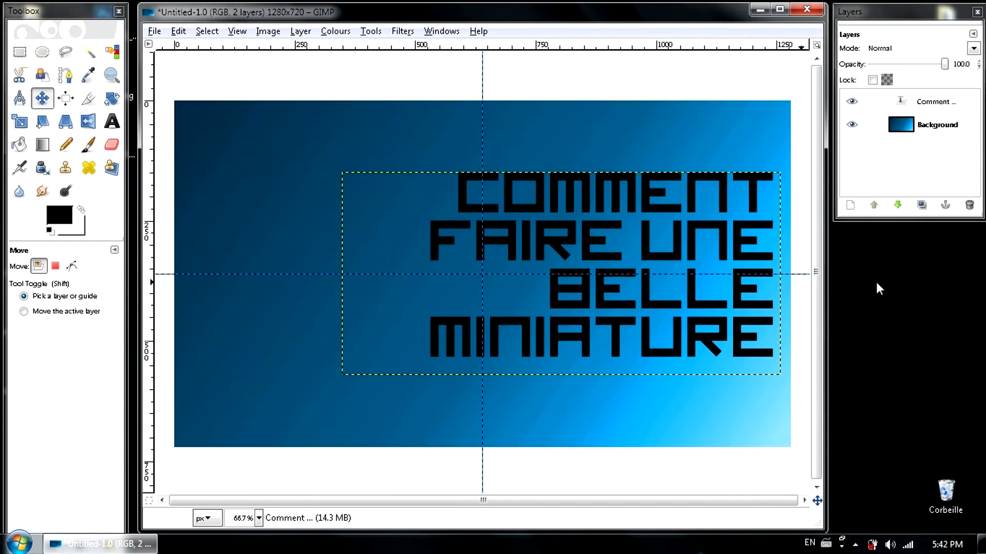
key(Up)
key(Up)
key(Up)
key(Up)
key(Up)
key(Up)
key(Up)
key(Up)
key(Up)
key(Up)
key(Up)
key(Up)
key(Up)
key(Up)
key(Up)
key(Up)
key(Up)
key(Up)
key(Up)
key(Up)
key(Up)
key(Up)
key(Up)
key(Up)
key(Up)
key(Up)
key(Up)
key(Up)
key(Up)
key(Up)
key(Up)
key(Up)
key(Up)
key(Up)
key(Up)
key(Up)
key(Up)
key(Up)
key(Up)
key(Up)
key(Up)
key(Up)
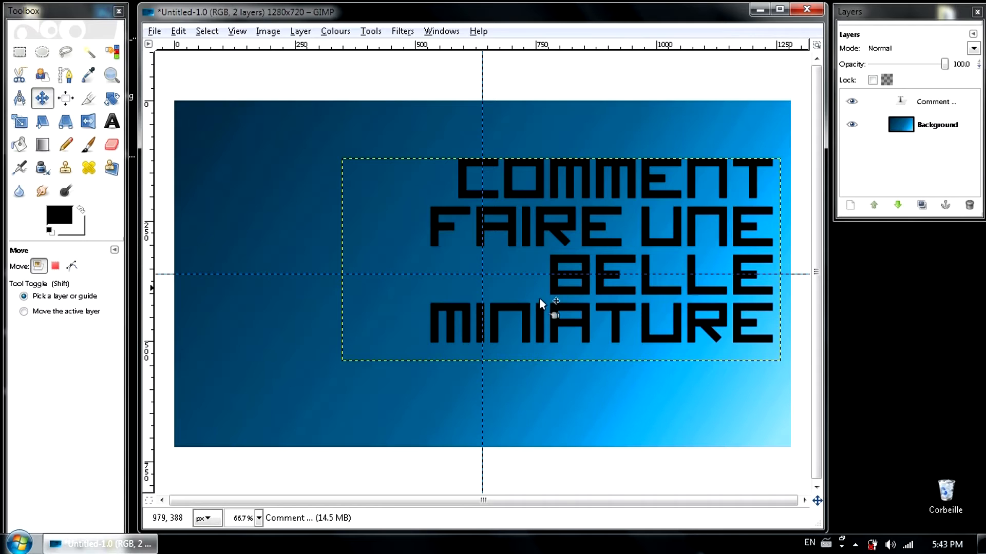
click(922, 148)
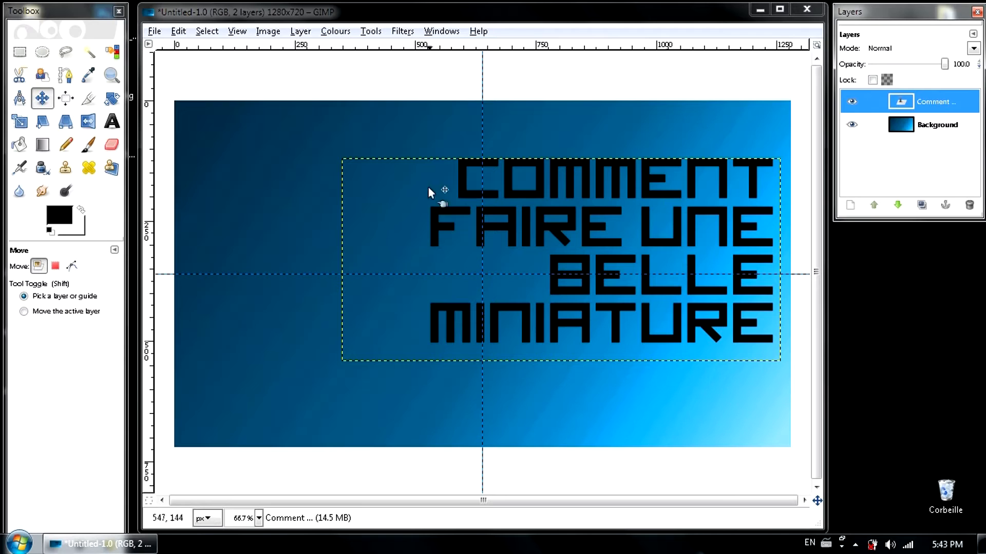
right_click(938, 103)
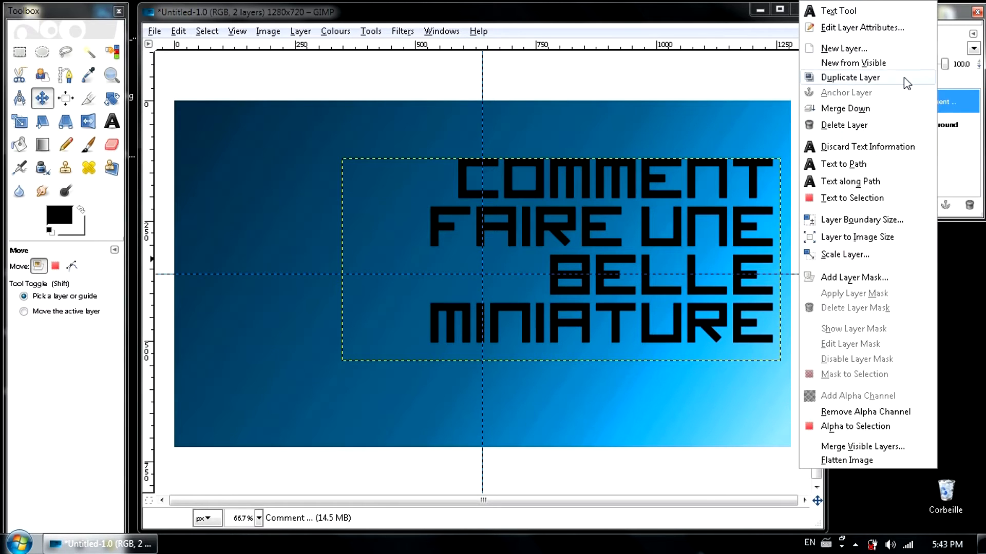
click(969, 105)
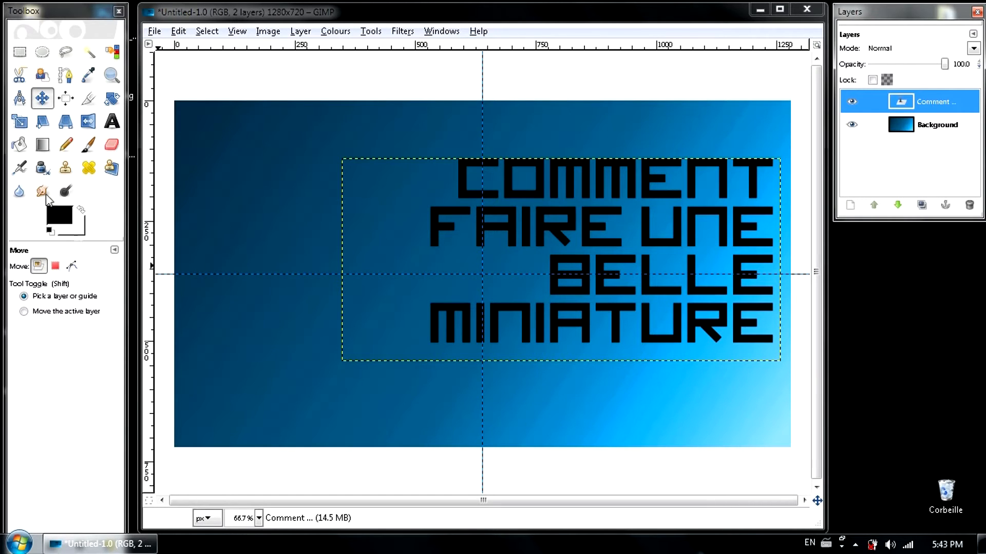
Step: Change the title text's colour to white (ffffff) with the Text tool
click(101, 129)
click(63, 359)
drag(127, 150, 165, 202)
click(292, 266)
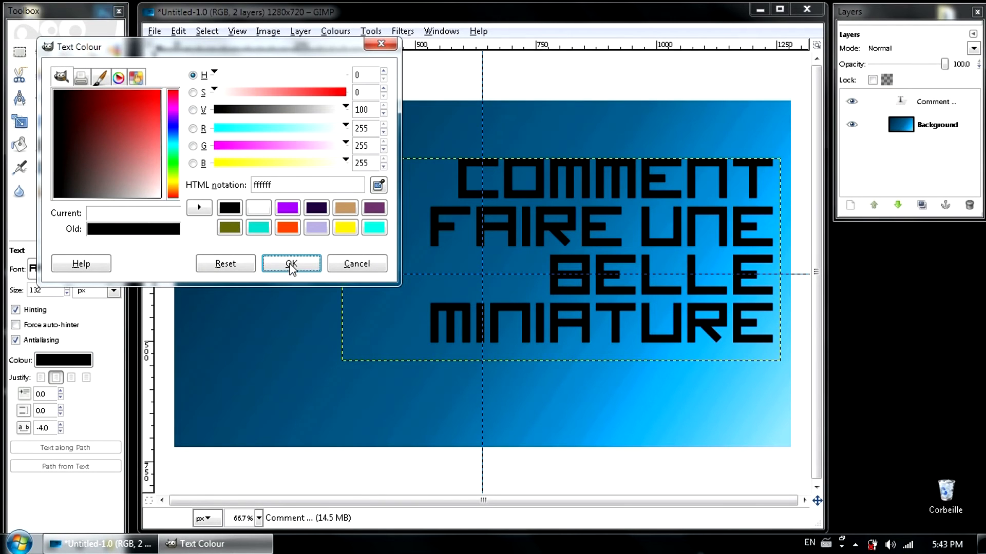
click(291, 264)
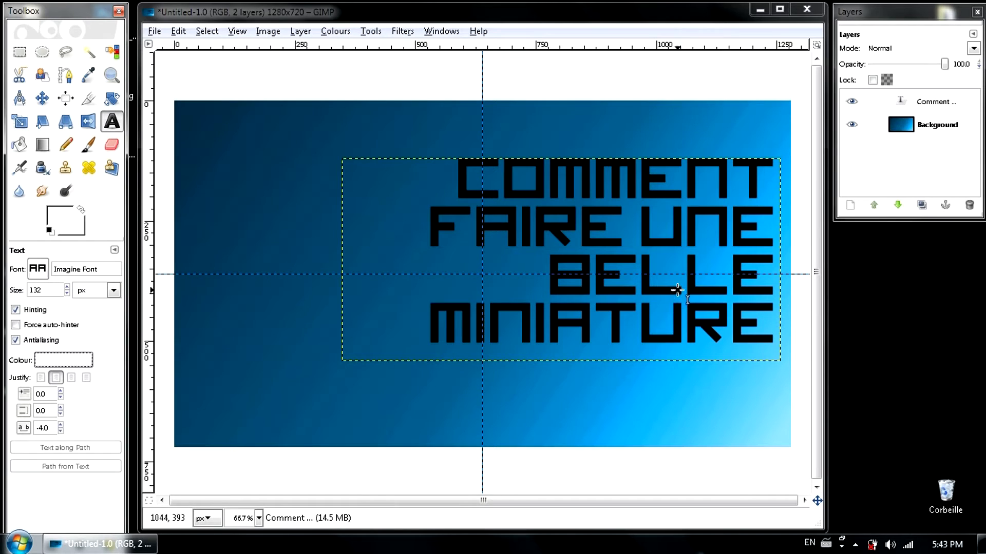
click(639, 237)
click(63, 360)
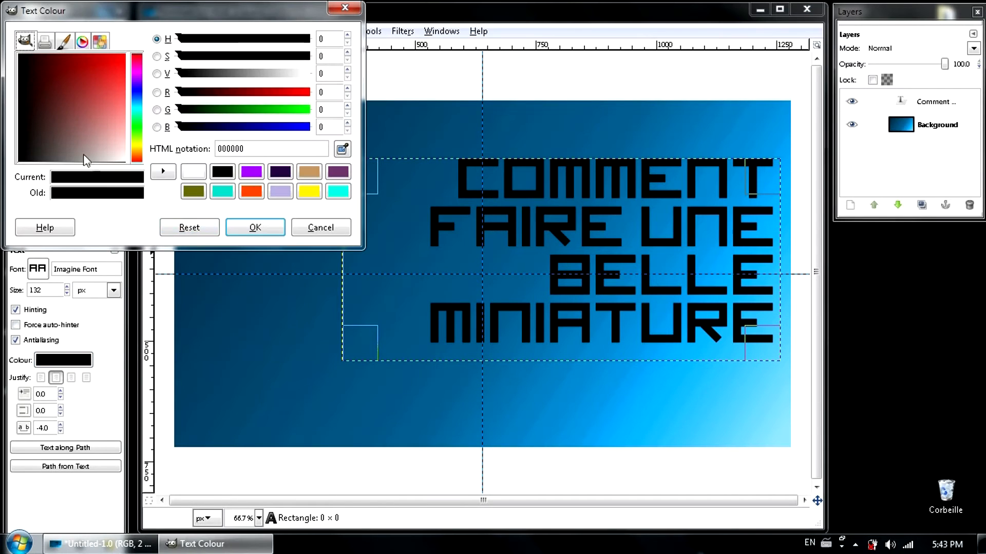
click(264, 229)
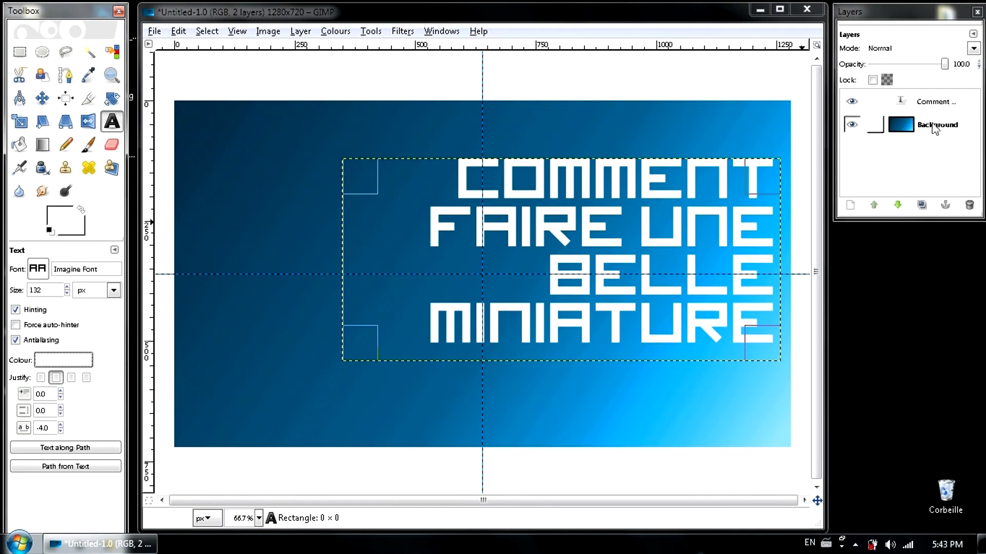
Step: Create a transparent 1280 × 720 px layer and place it directly below the title text layer
click(948, 106)
right_click(947, 107)
click(855, 50)
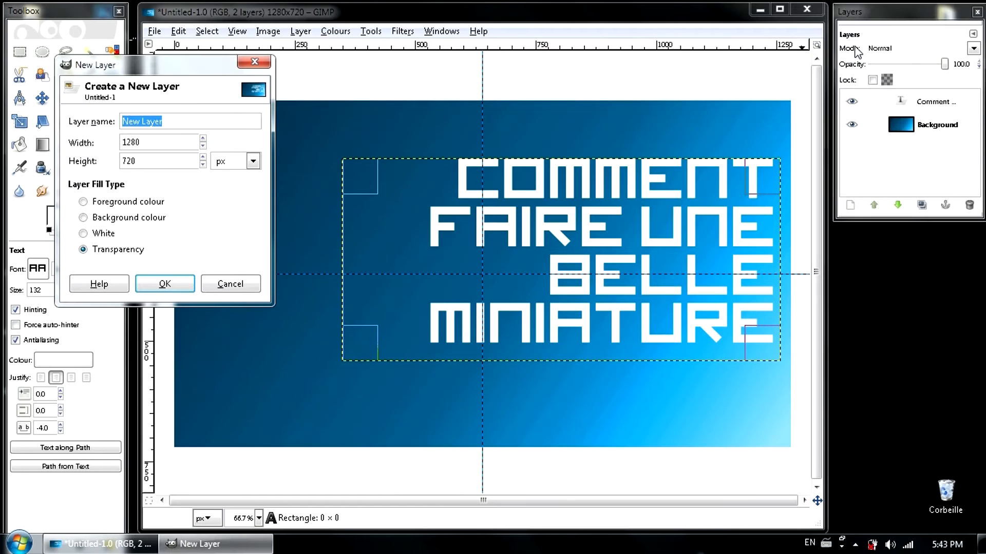
click(165, 284)
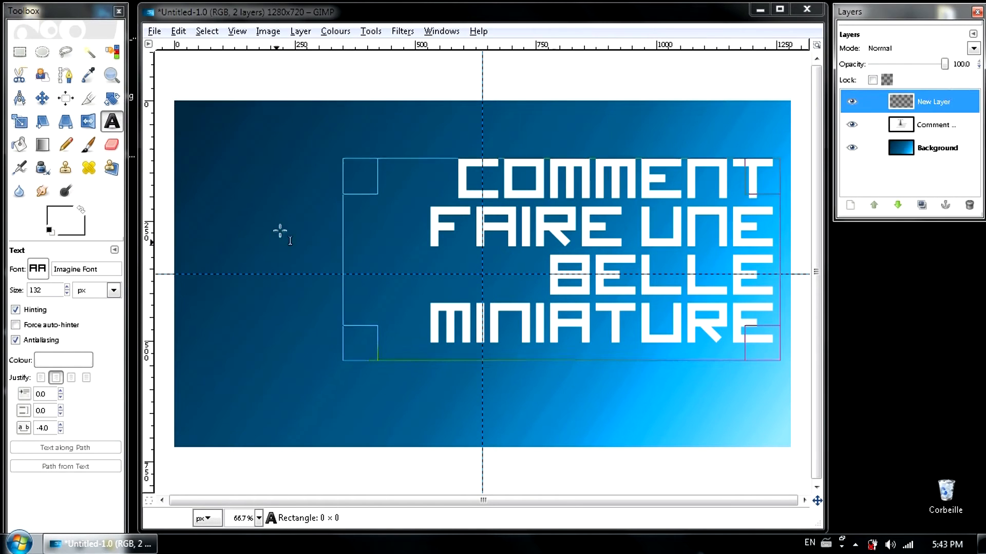
drag(930, 104, 944, 134)
Step: Copy the title text layer's pixels and paste them as a floating selection over the original text
click(934, 102)
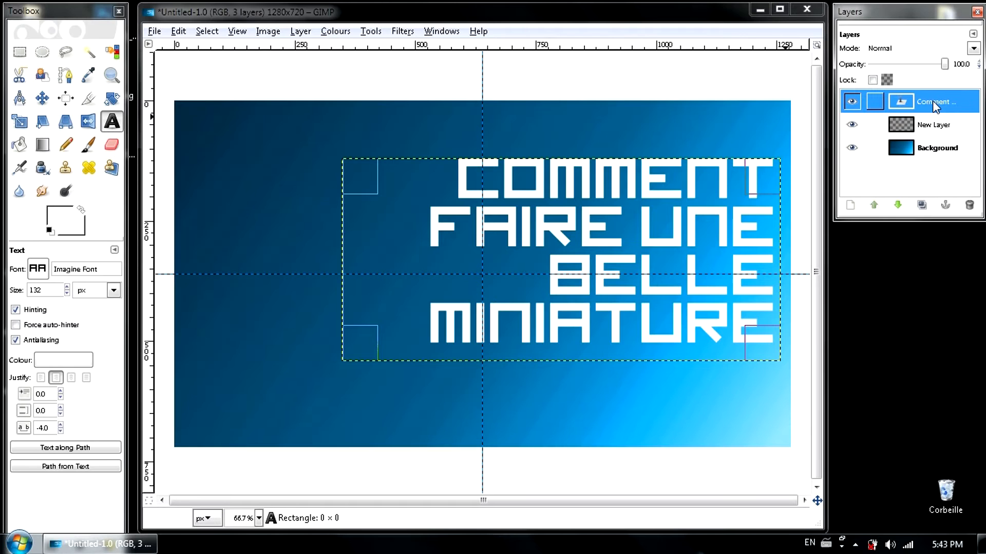
key(ctrl+c)
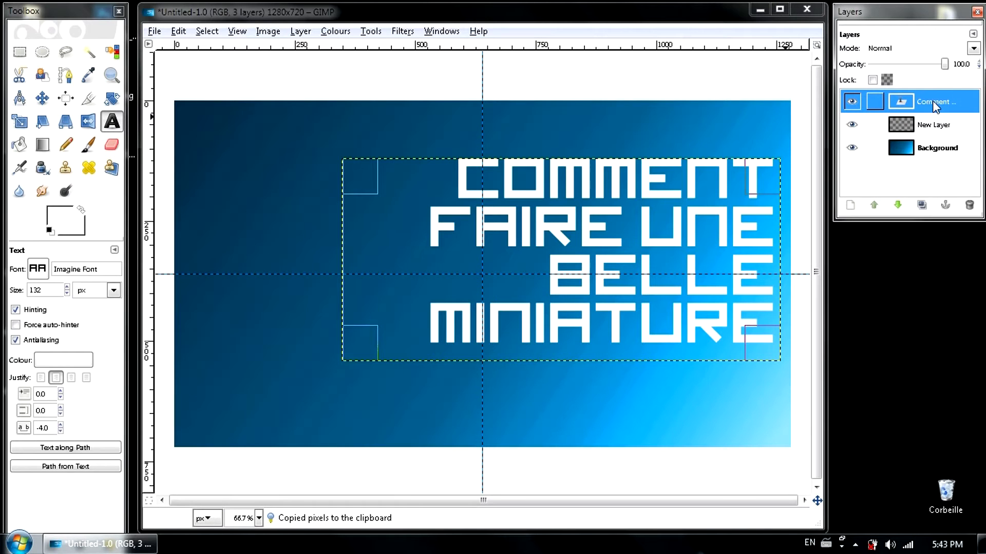
key(ctrl+v)
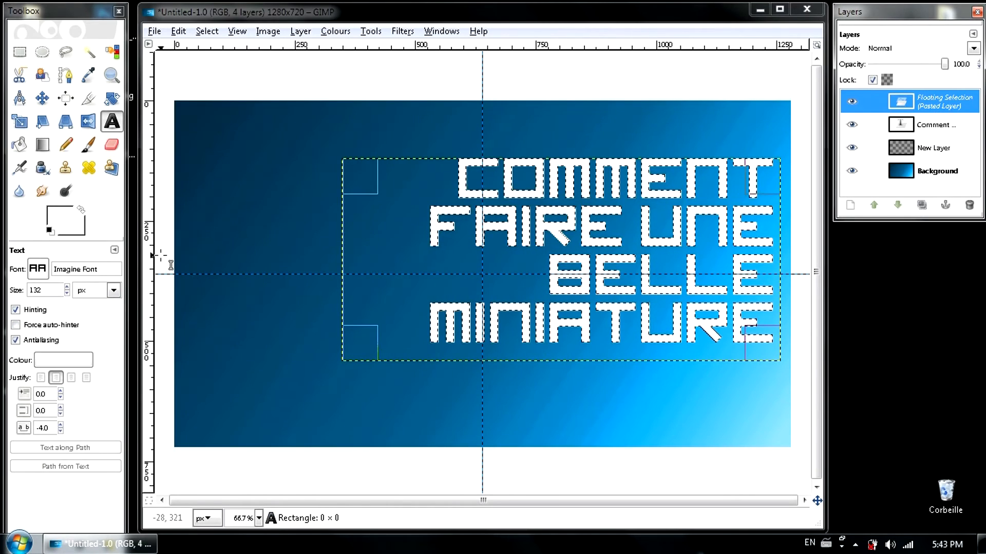
Step: Paint all letters of the pasted floating text black with the Paintbrush, using the Circle (11) brush at scale 10.00
click(65, 225)
click(65, 229)
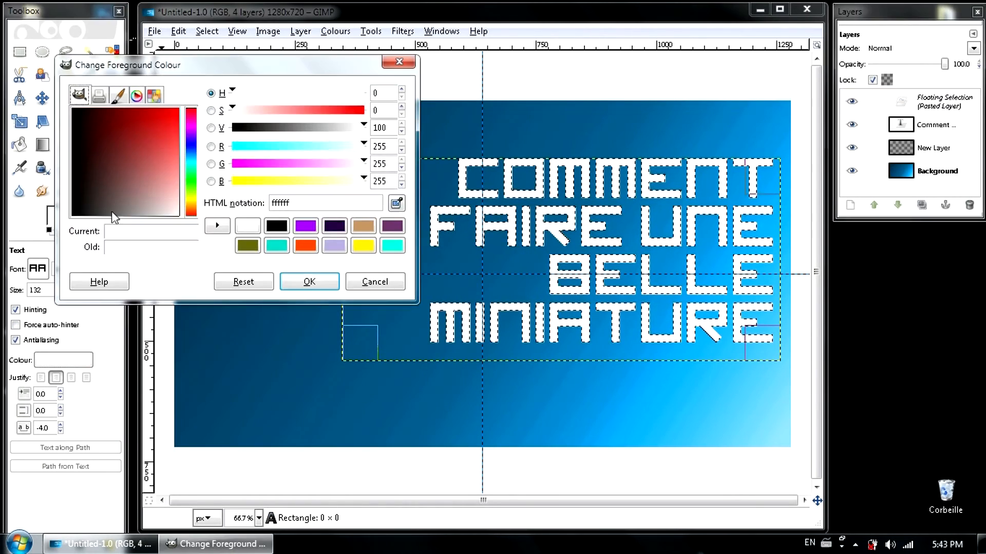
click(73, 110)
click(309, 281)
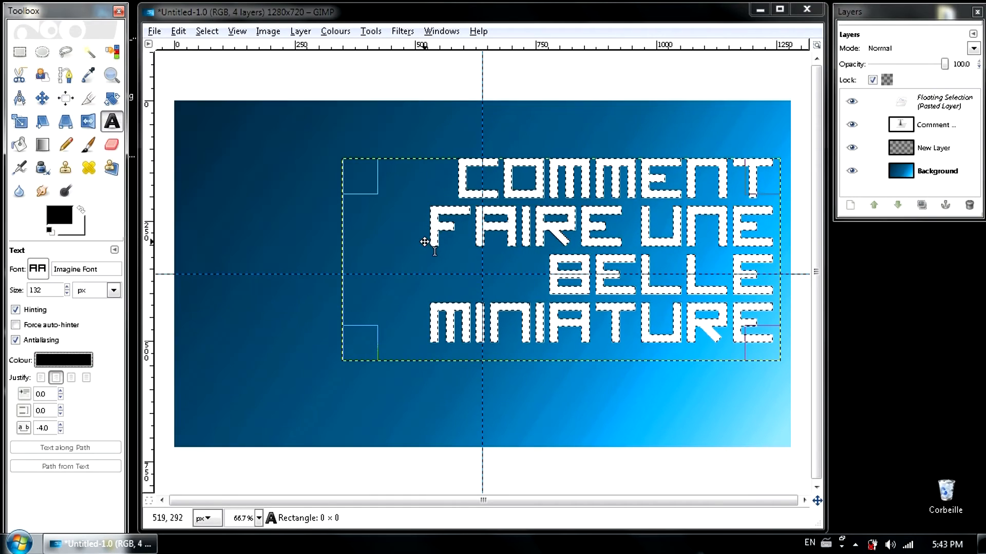
key(p)
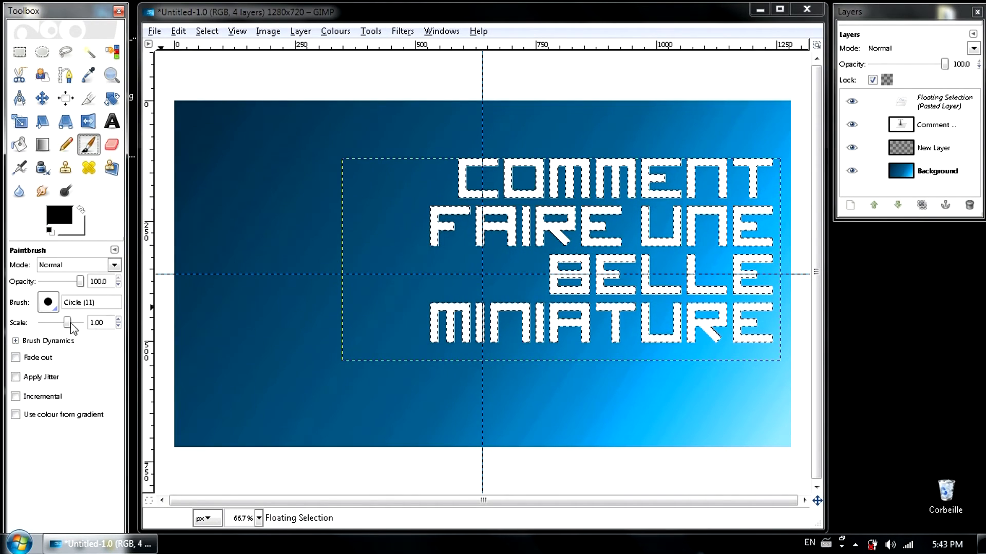
drag(444, 231, 496, 153)
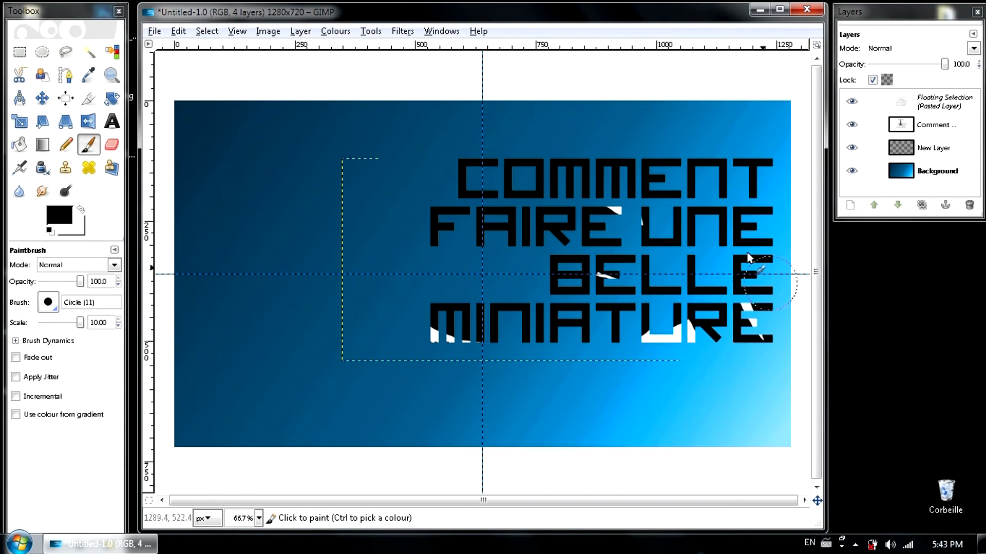
mouse_move(688, 358)
mouse_down()
mouse_move(604, 386)
mouse_move(602, 292)
mouse_up()
drag(636, 335, 497, 341)
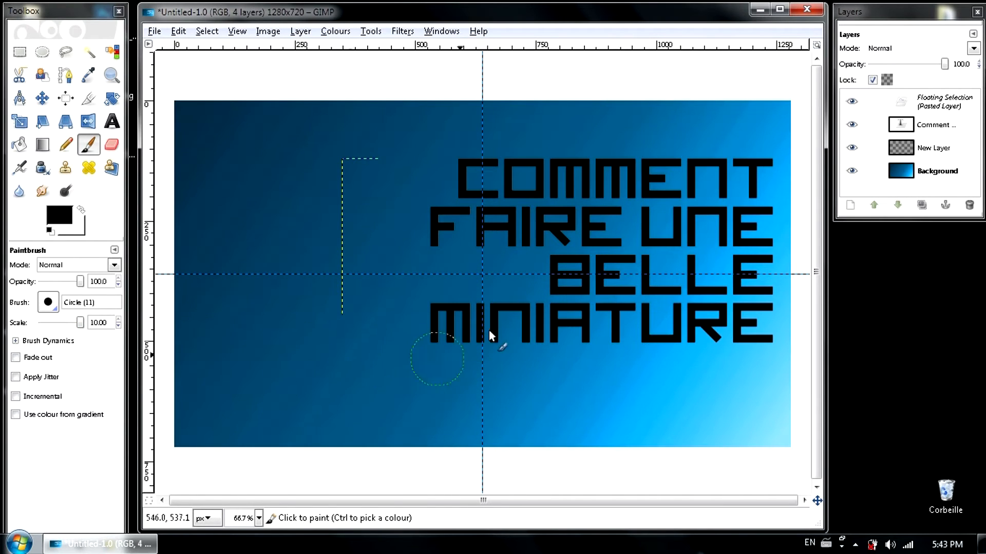
Step: Convert the black floating selection into a regular layer and place it directly below the white title text layer
click(955, 108)
right_click(954, 108)
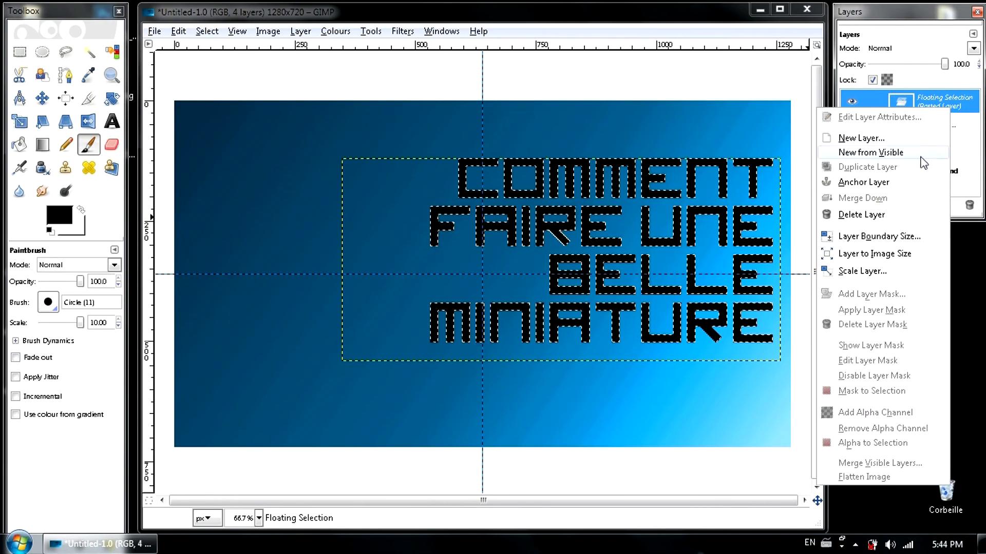
click(871, 138)
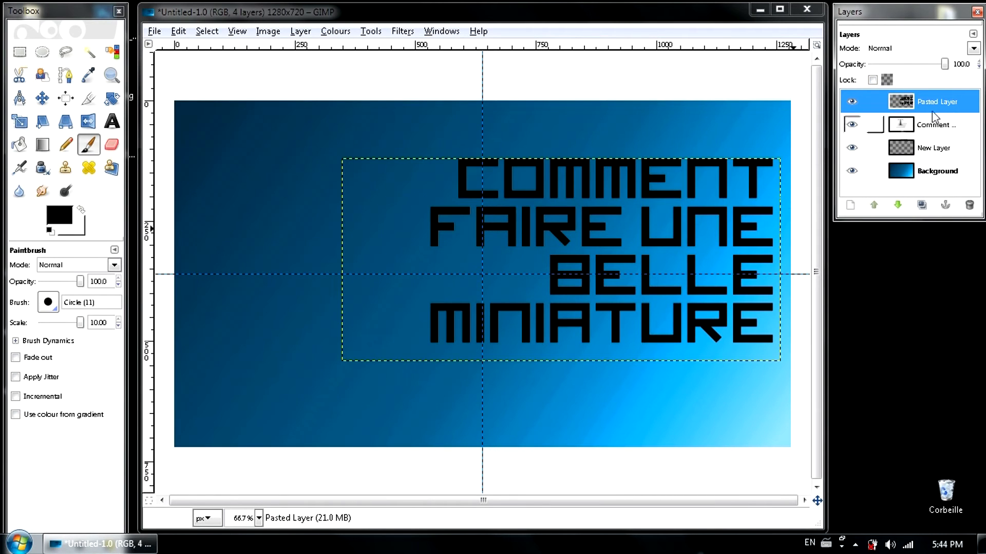
drag(928, 123, 949, 148)
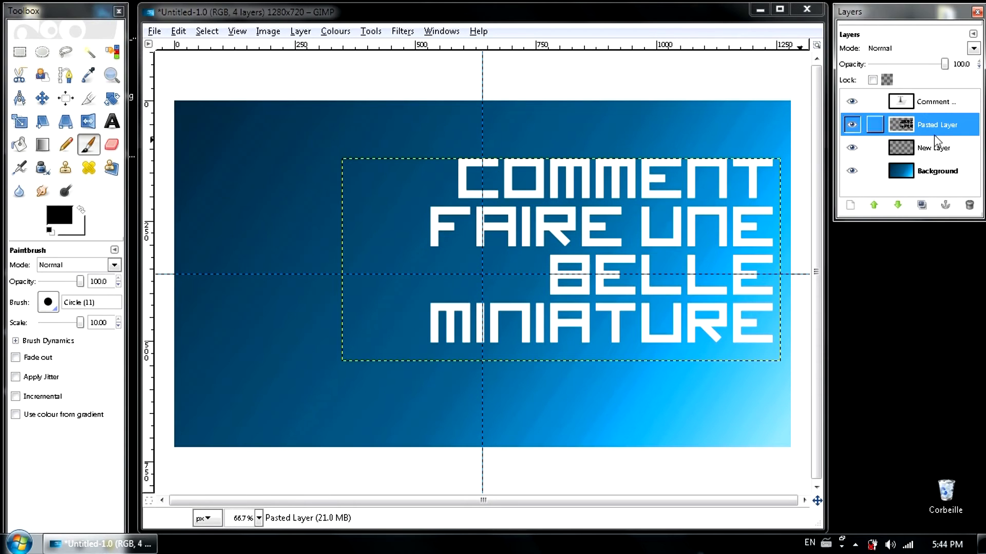
Step: Merge the black text layer down into the transparent layer beneath it
right_click(942, 131)
click(953, 147)
click(953, 147)
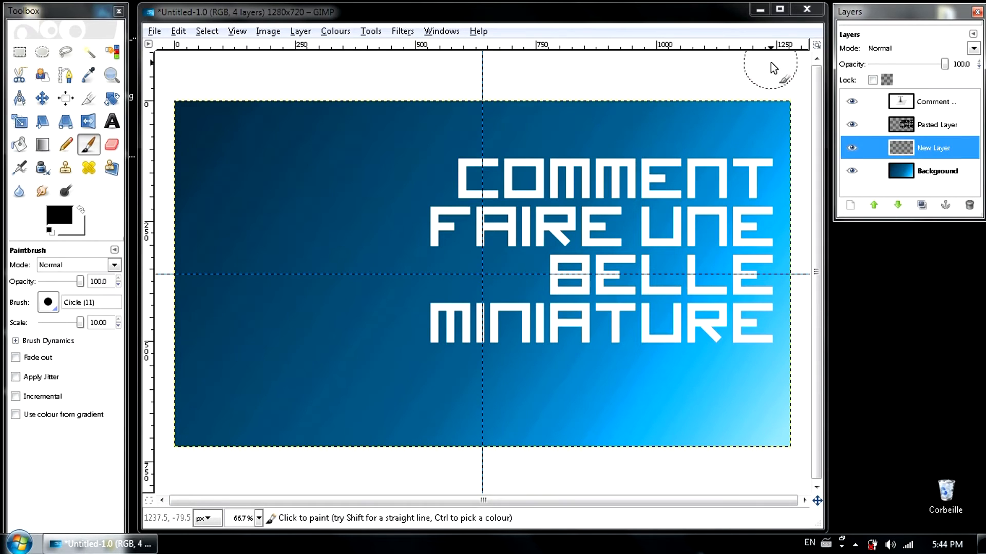
click(939, 129)
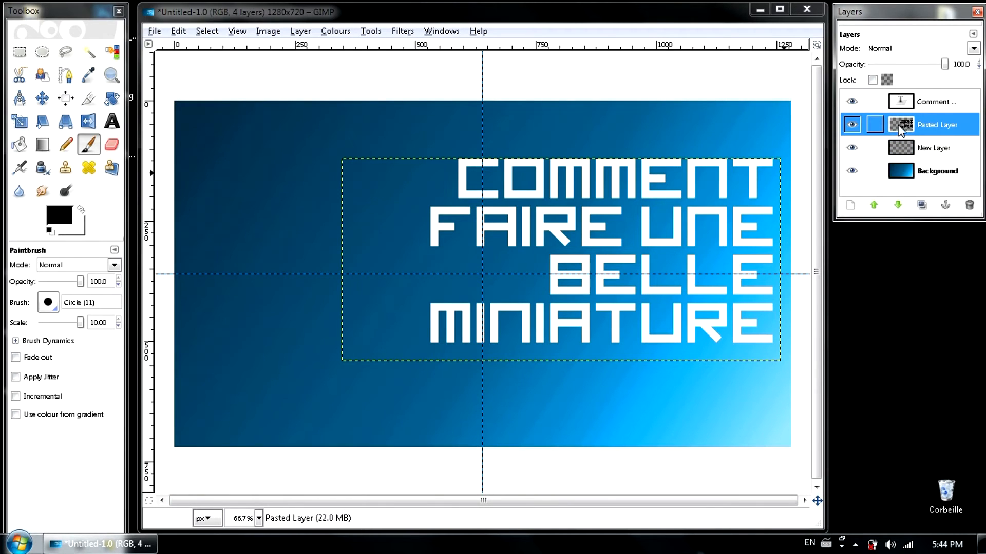
right_click(963, 127)
click(874, 226)
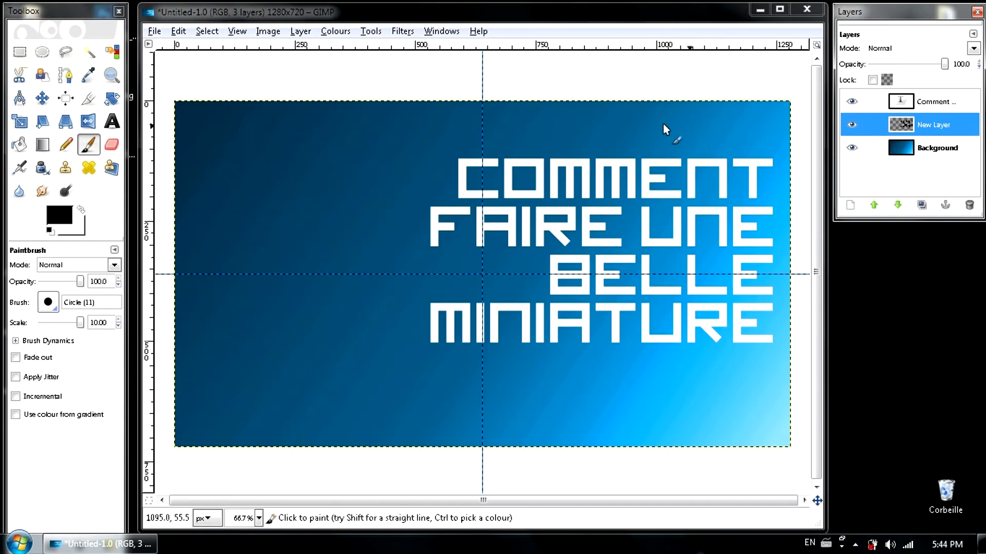
Step: Apply a Gaussian Blur with a 24 px horizontal and vertical radius to the black text layer
click(402, 31)
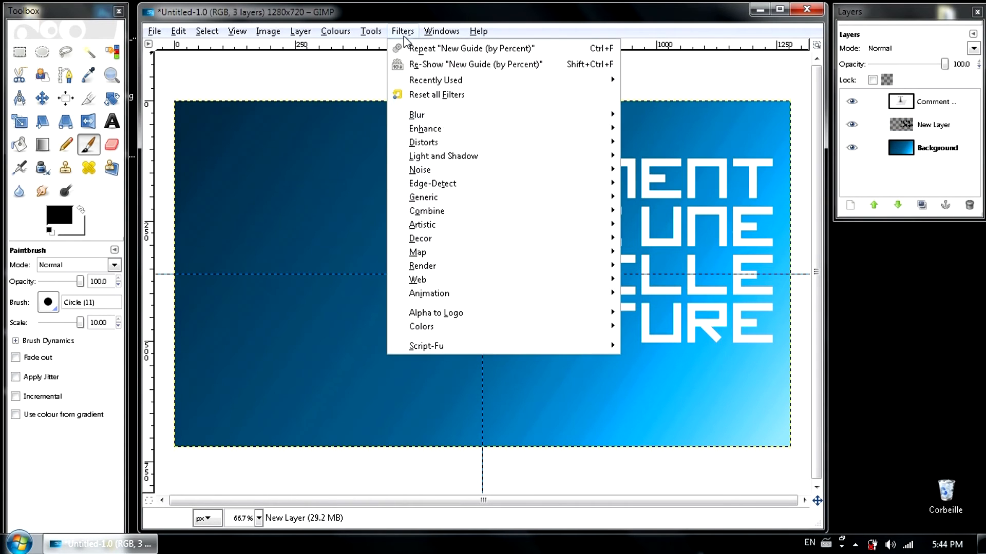
mouse_move(550, 116)
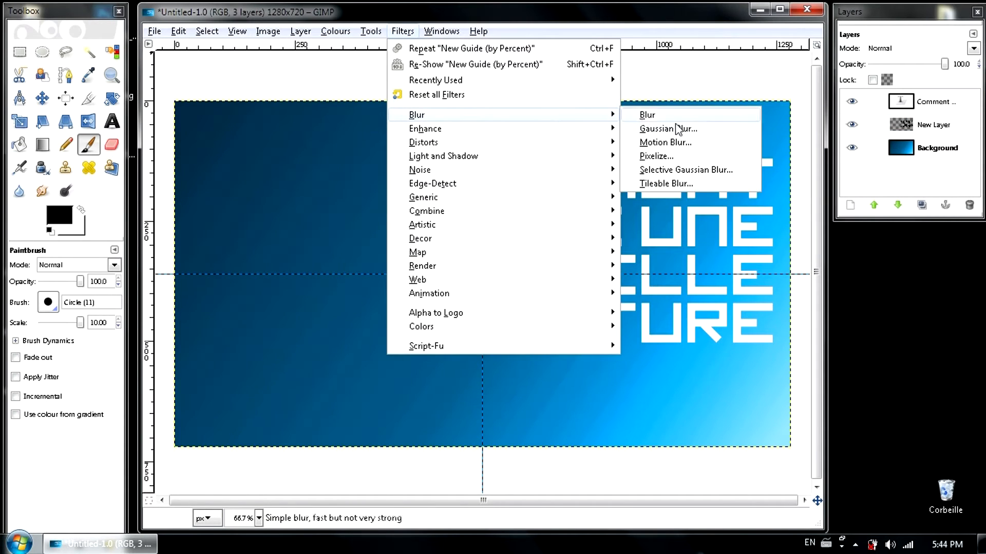
click(668, 129)
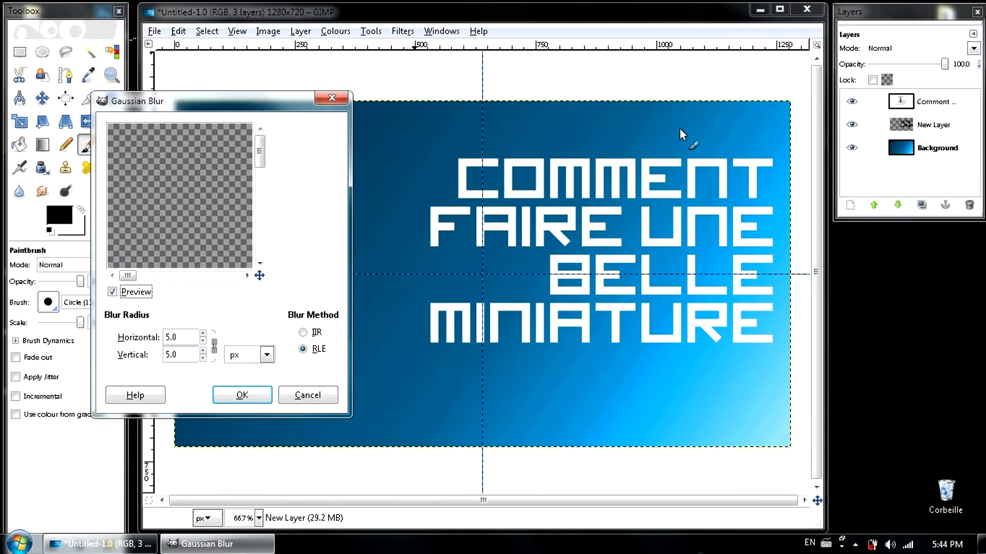
drag(128, 280, 187, 280)
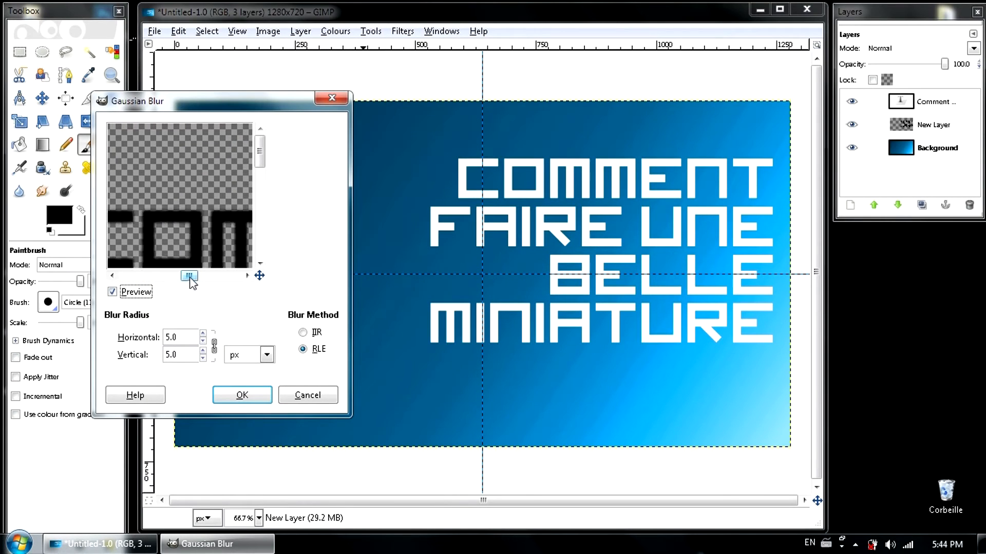
drag(260, 166, 258, 168)
click(203, 333)
click(204, 333)
click(203, 333)
click(204, 333)
click(203, 333)
click(203, 333)
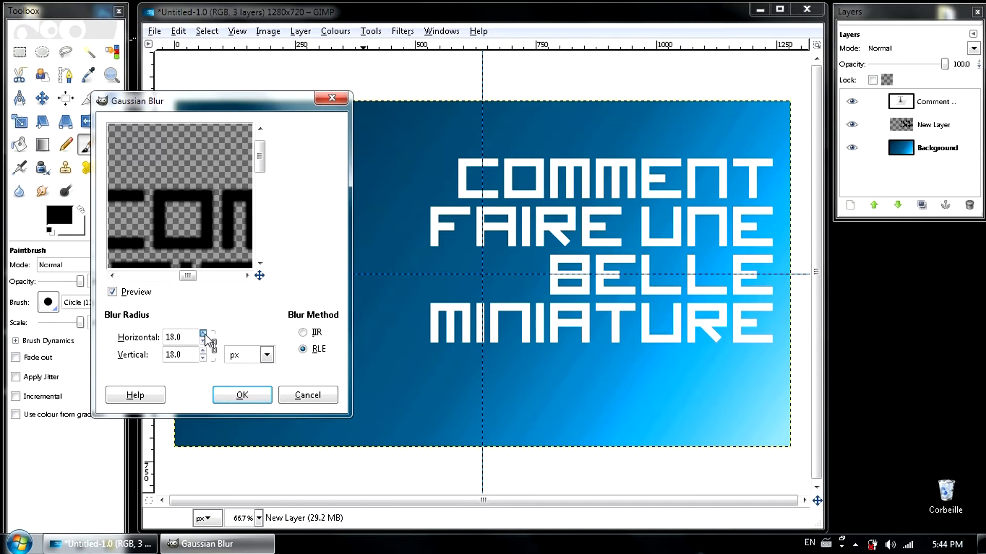
click(204, 333)
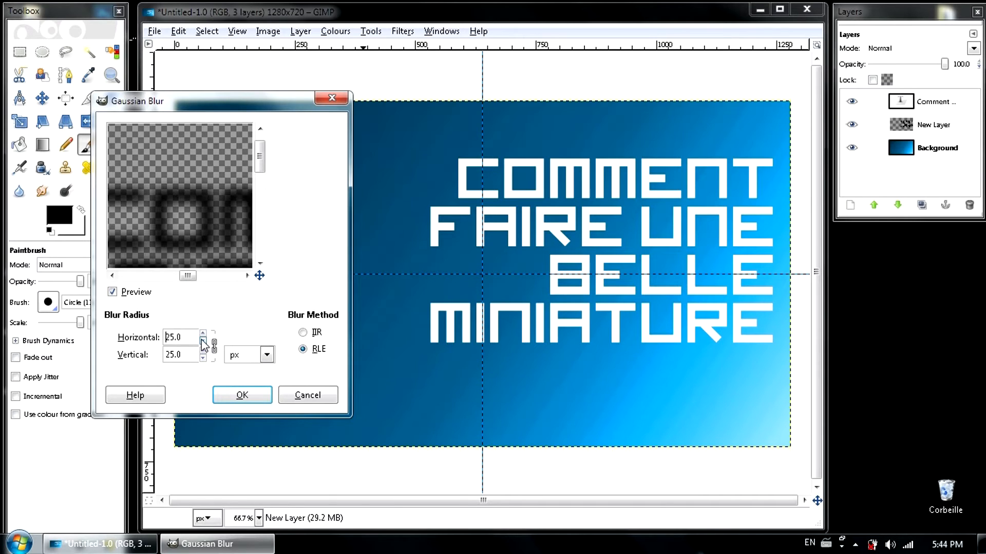
click(233, 395)
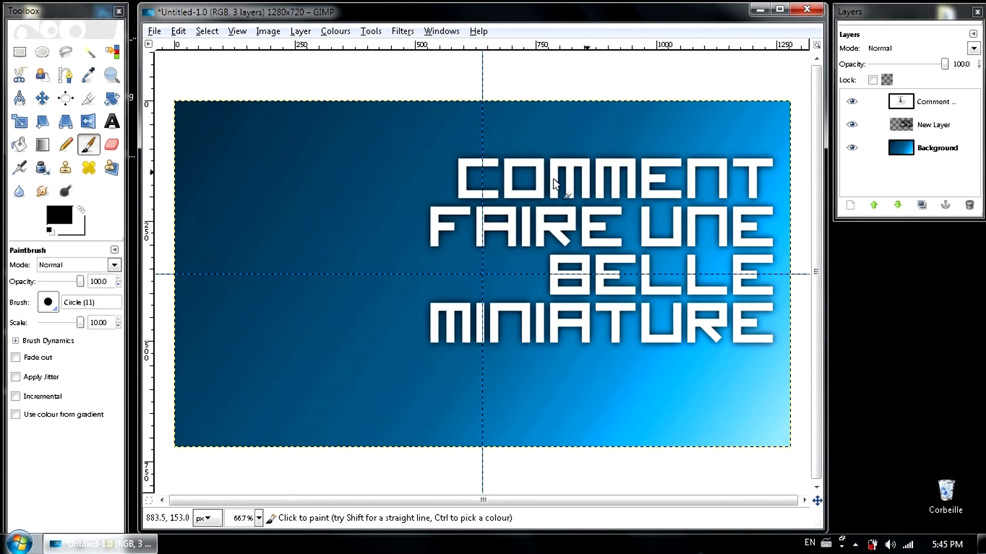
Step: Duplicate the blurred shadow layer by copying and pasting it as a new layer placed directly above the Background
click(873, 125)
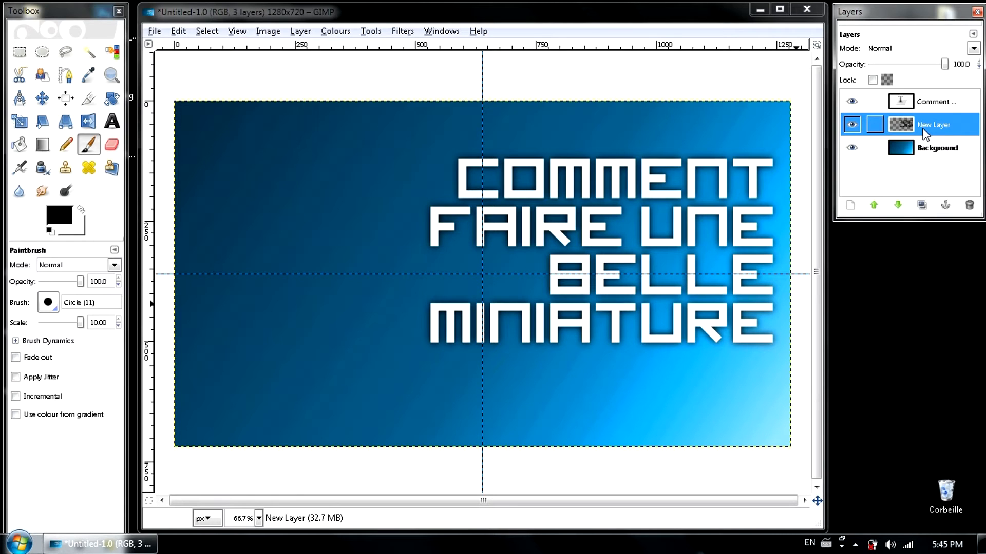
key(ctrl+c)
key(ctrl+v)
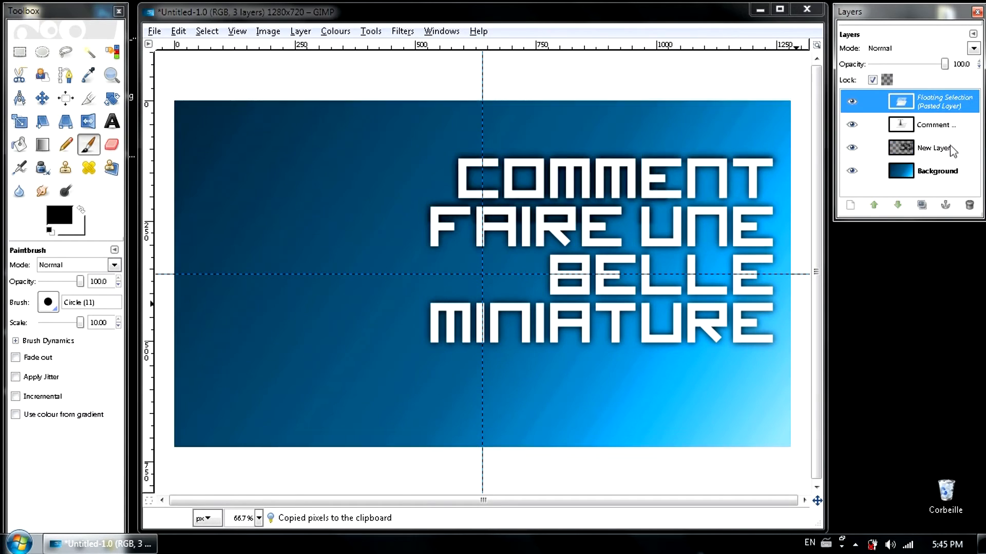
right_click(939, 107)
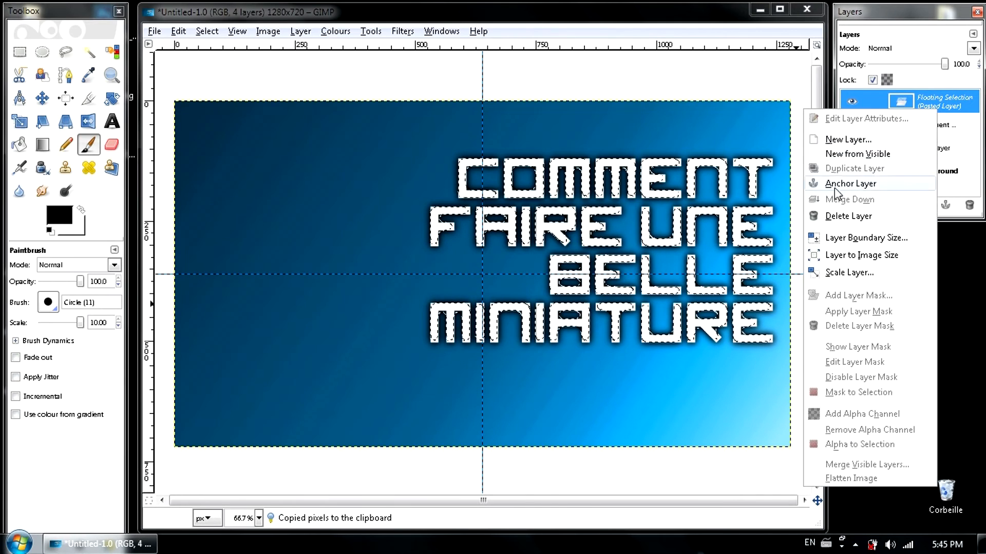
click(848, 140)
drag(937, 113, 942, 154)
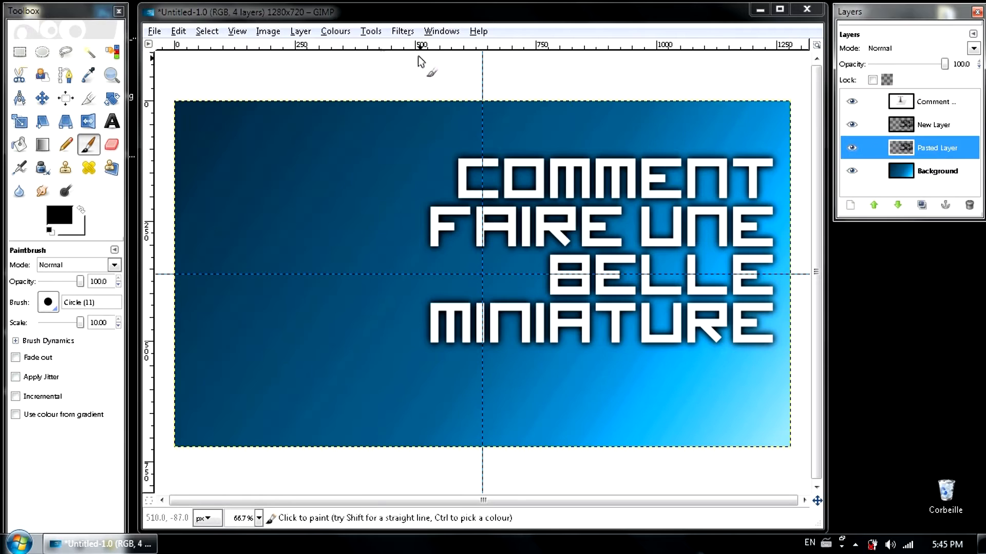
Step: Blur the pasted shadow copy again with a 24 px Gaussian Blur
click(402, 31)
mouse_move(426, 114)
click(616, 132)
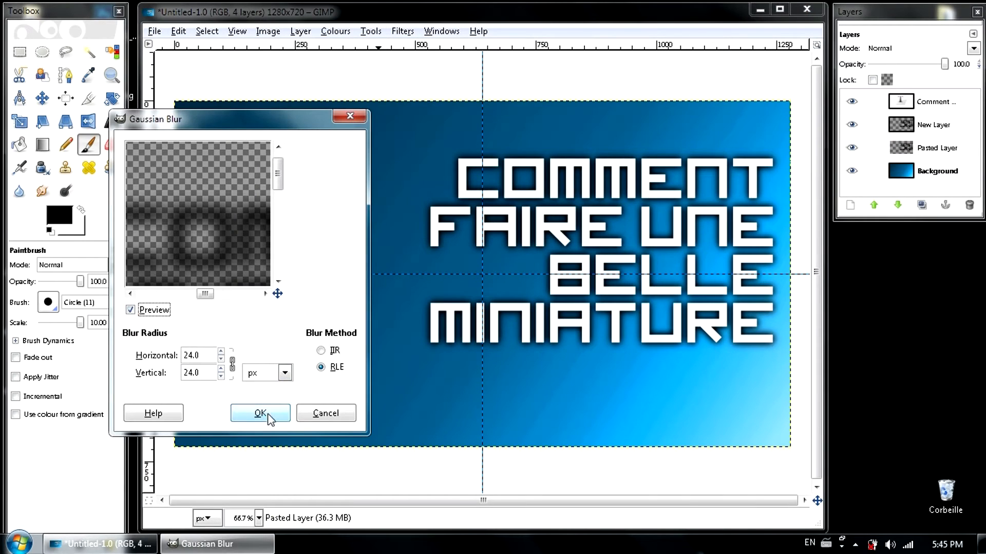
click(266, 412)
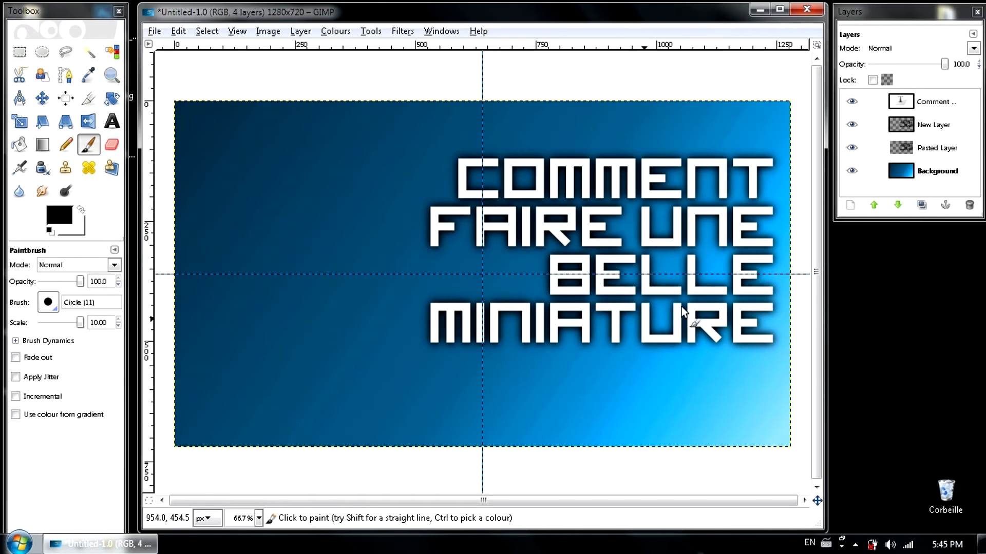
Step: Add gimp-logo.png from the desktop as a new layer directly above the Background layer, rearranging the windows to reach the file
click(873, 124)
click(873, 102)
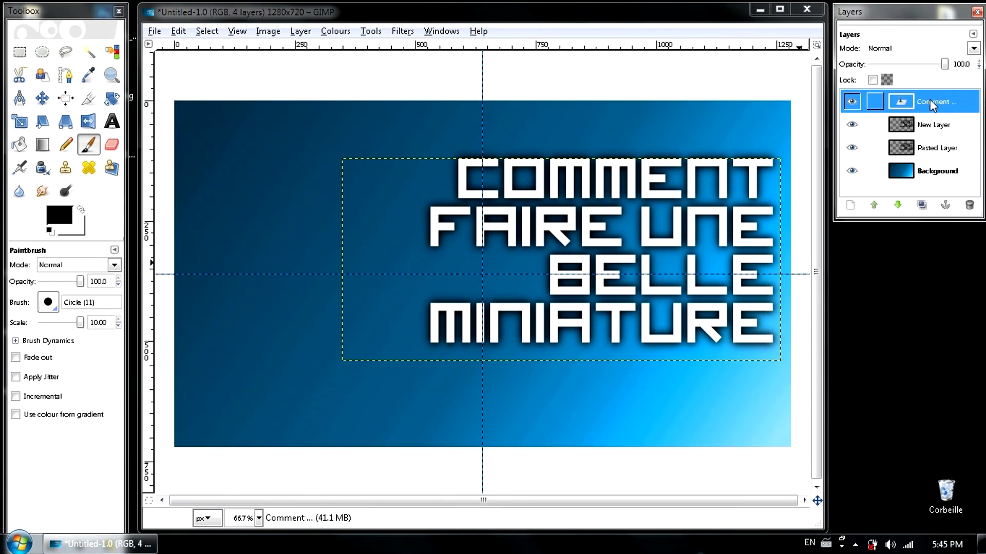
click(932, 171)
click(931, 147)
click(932, 102)
click(934, 174)
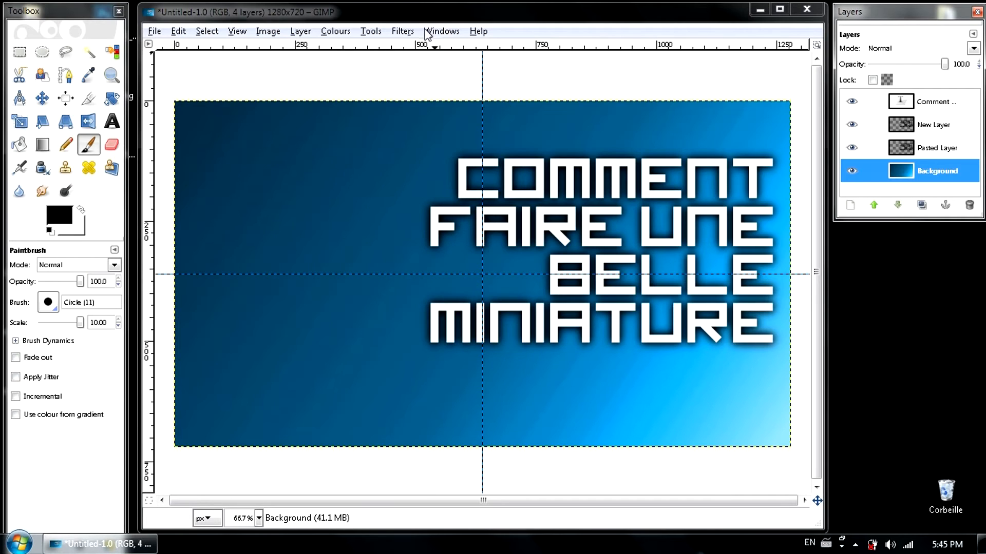
mouse_move(417, 20)
mouse_down()
mouse_move(446, 98)
mouse_move(401, 48)
mouse_move(424, 21)
mouse_up()
drag(74, 11, 81, 173)
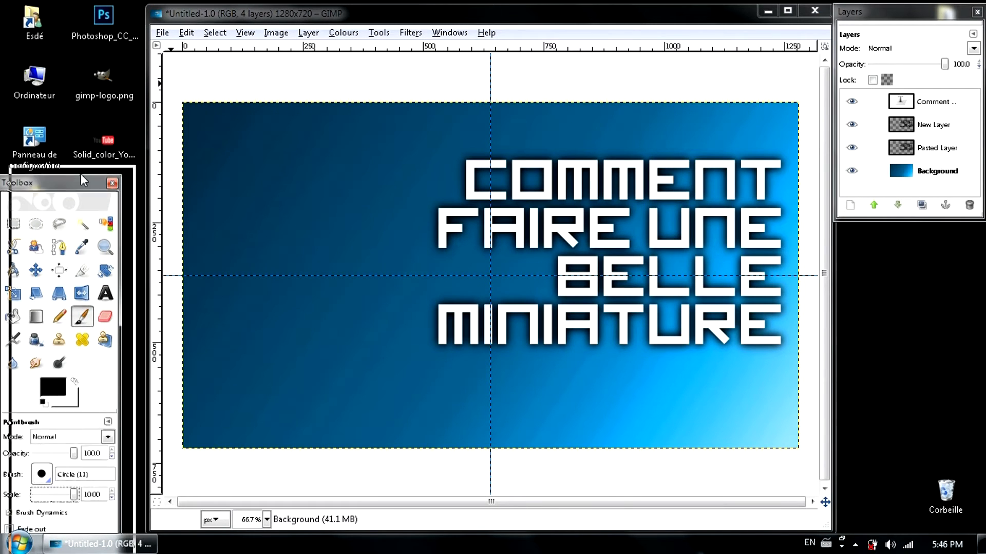
drag(127, 84, 350, 239)
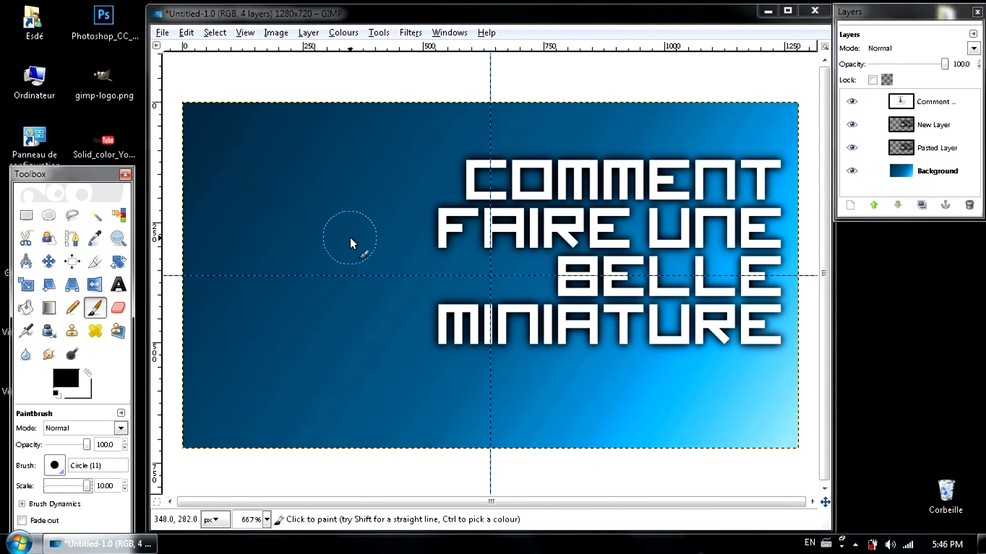
drag(72, 171, 74, 10)
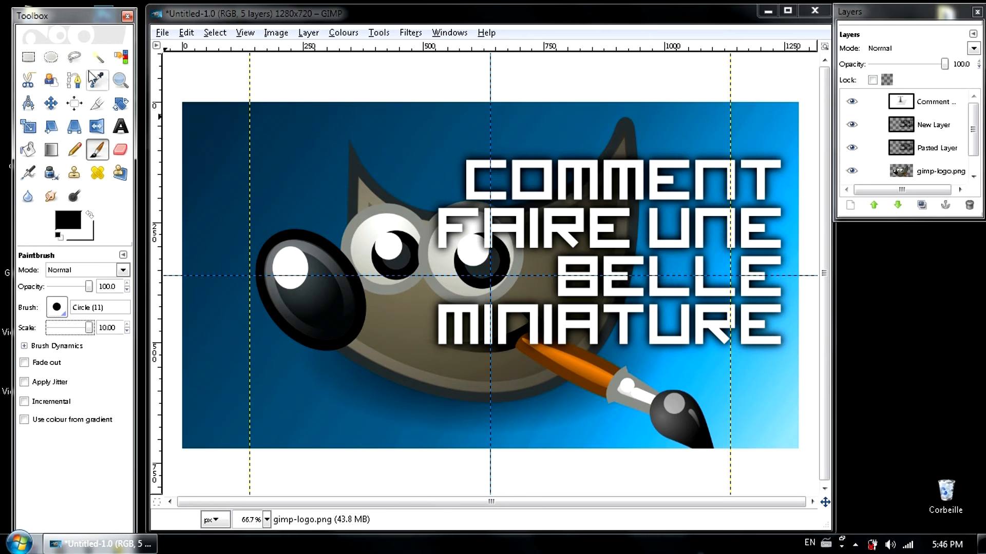
Step: Start scaling the gimp-logo.png layer with the Scale tool
click(50, 104)
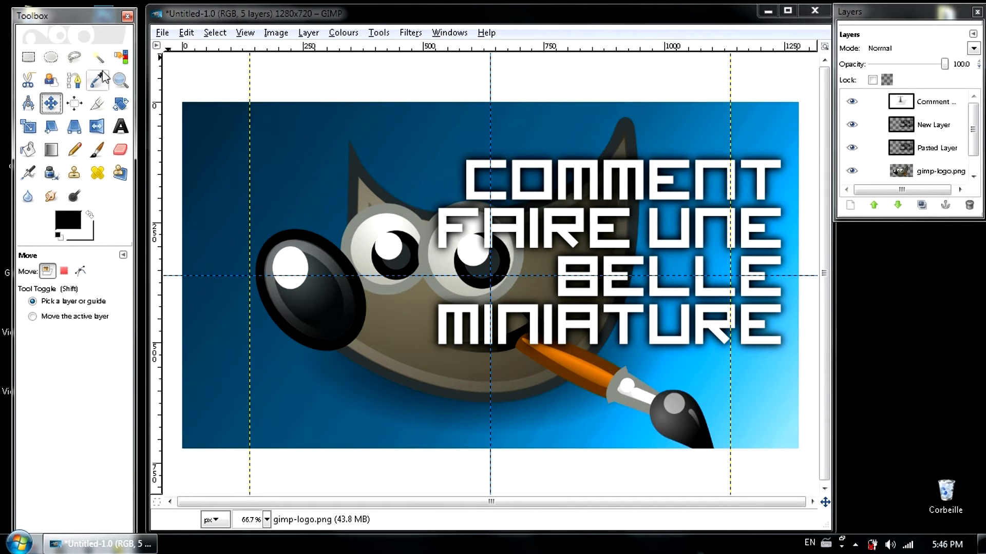
click(29, 127)
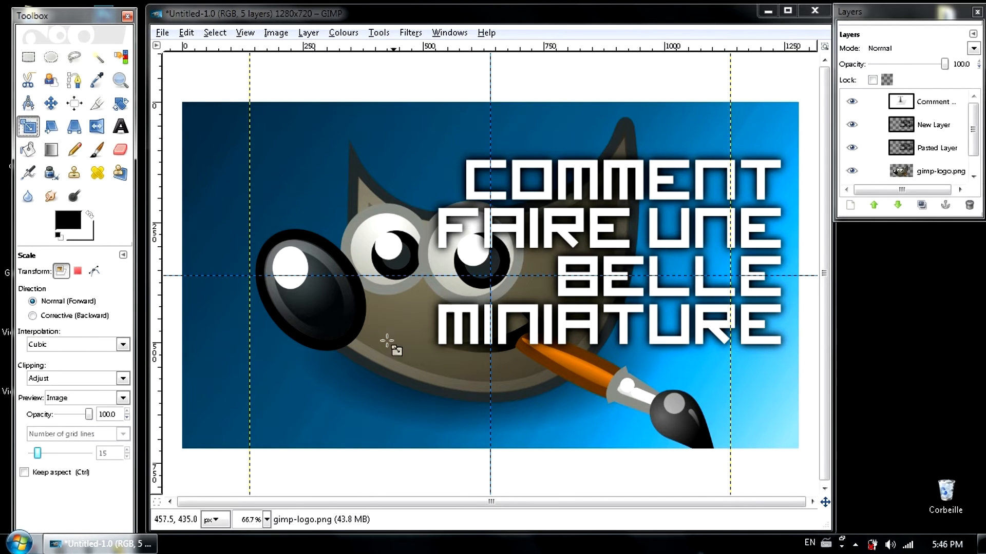
click(418, 347)
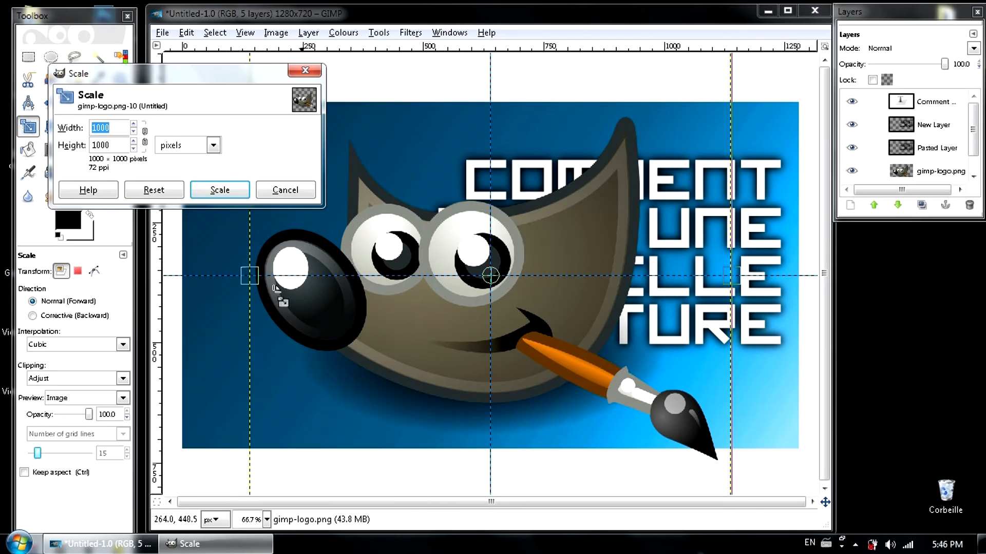
Step: Try resizing the logo freely with its aspect ratio unlocked, and reset it to its original size
click(145, 137)
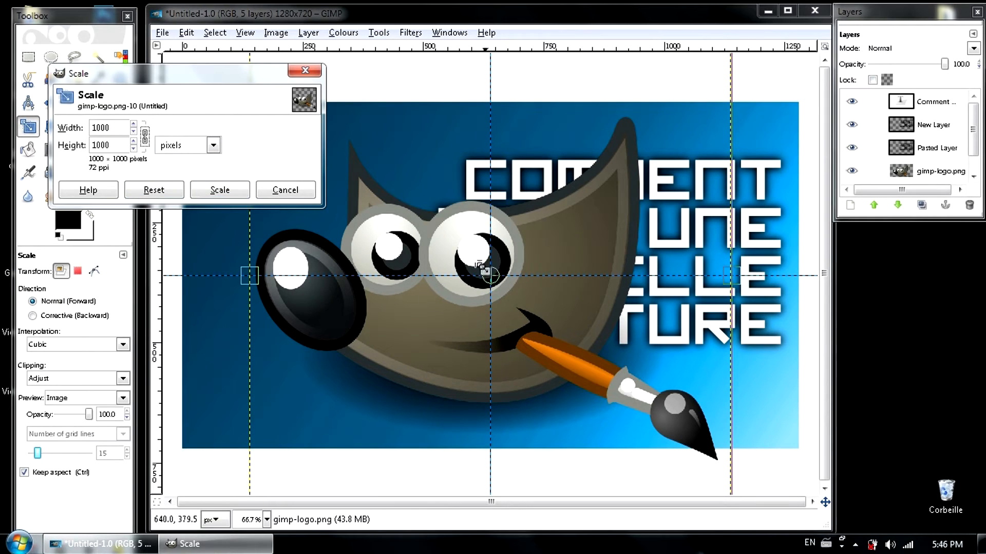
click(146, 136)
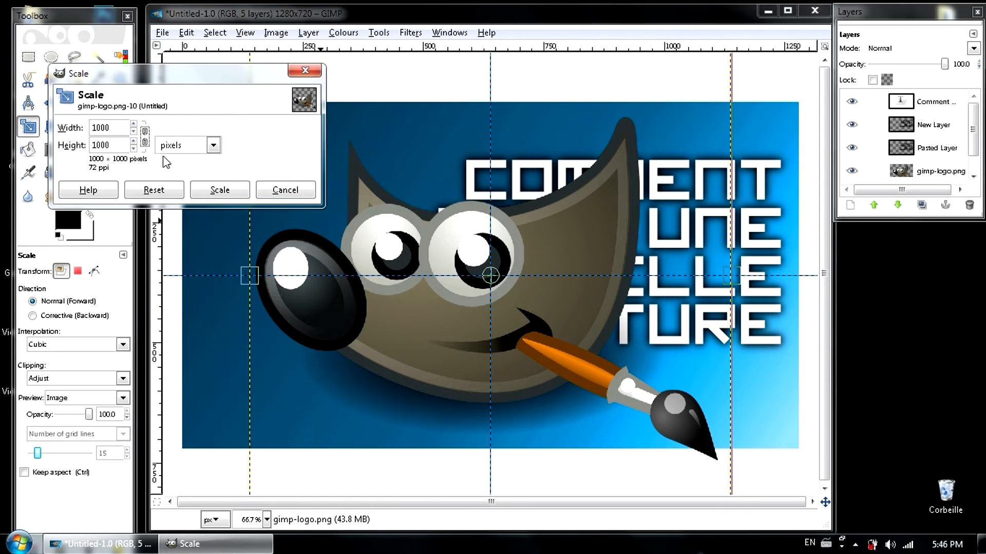
drag(670, 452, 439, 241)
click(172, 195)
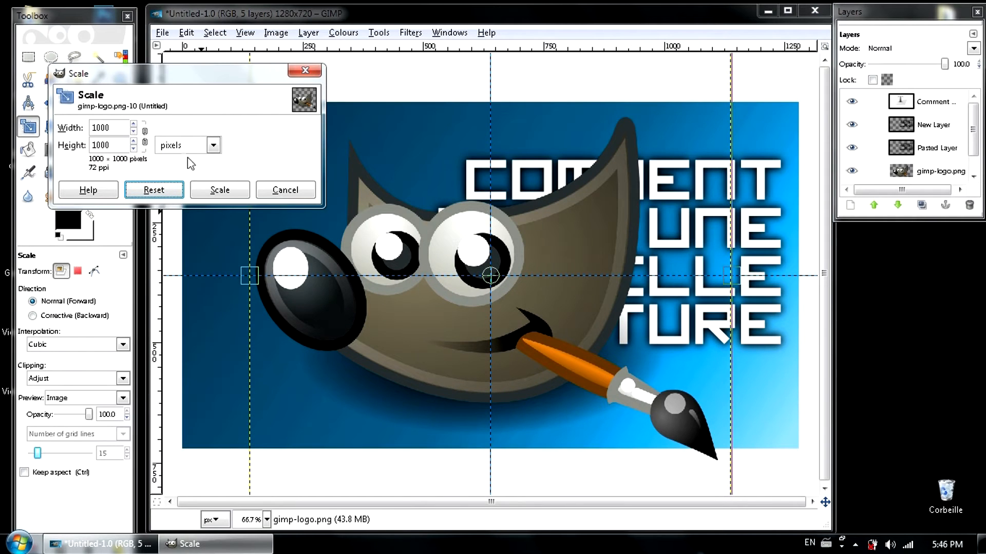
Step: Scale the GIMP logo down proportionally to about two thirds of its original size, with the aspect ratio locked
click(145, 136)
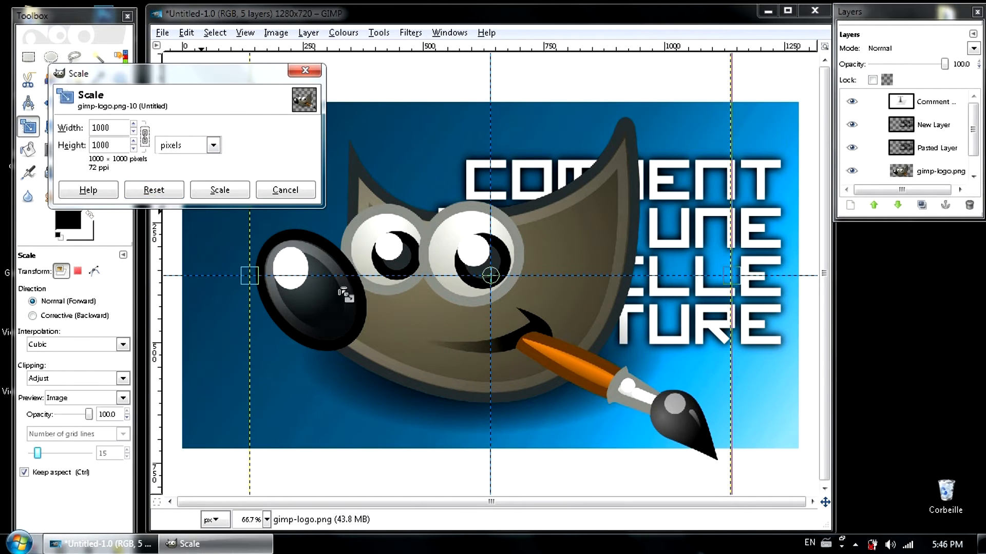
click(617, 477)
drag(618, 477, 150, 237)
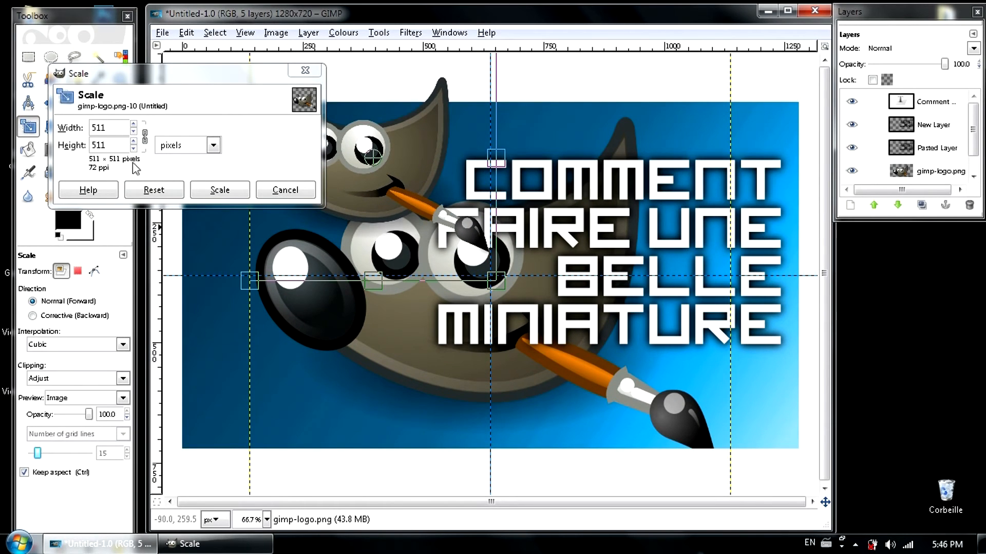
drag(443, 264, 271, 330)
click(242, 193)
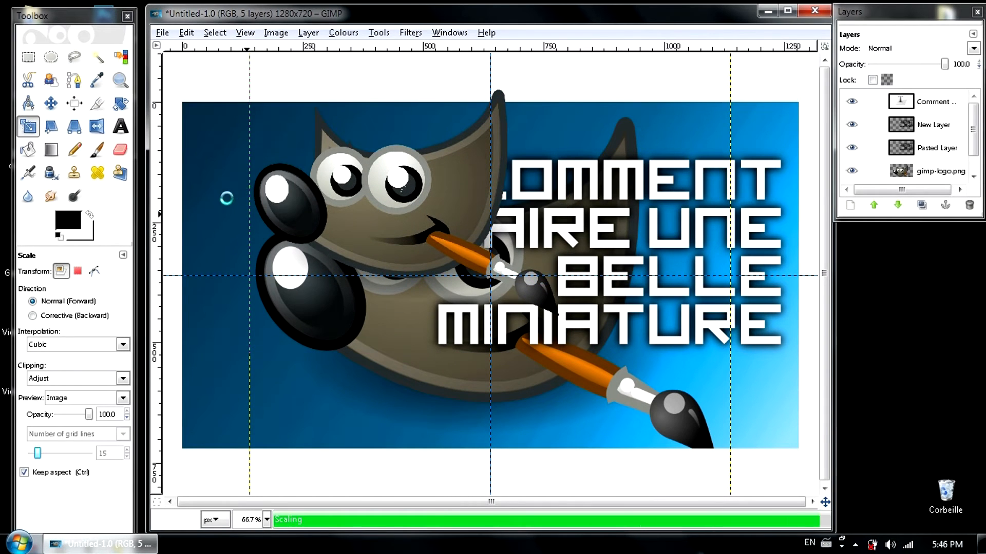
Step: Move the GIMP logo into the upper-left corner of the thumbnail and raise its layer to the top of the stack
click(51, 103)
drag(360, 208, 307, 224)
mouse_move(307, 228)
mouse_down()
mouse_move(306, 218)
mouse_move(296, 223)
mouse_up()
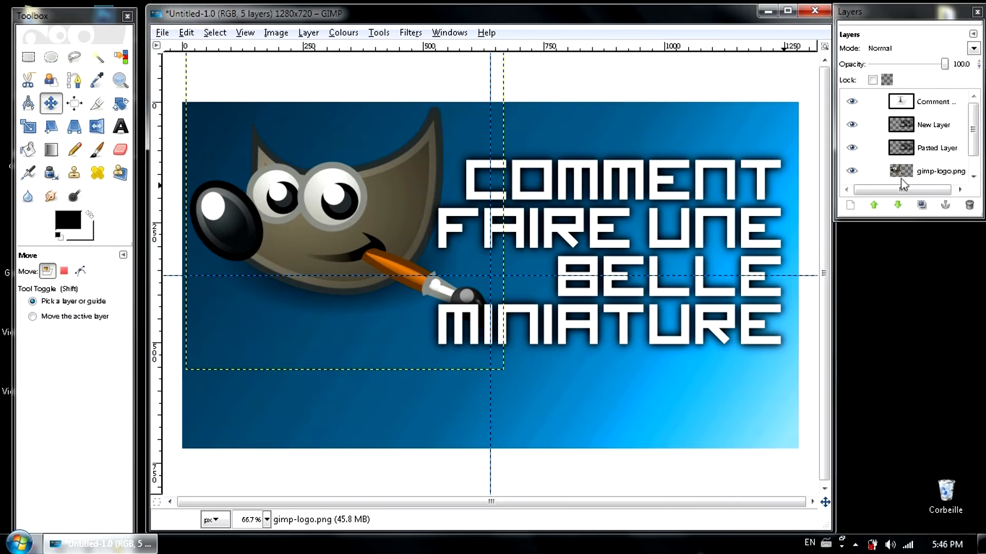
mouse_move(926, 179)
mouse_down()
mouse_move(942, 138)
mouse_move(939, 110)
mouse_move(926, 103)
mouse_up()
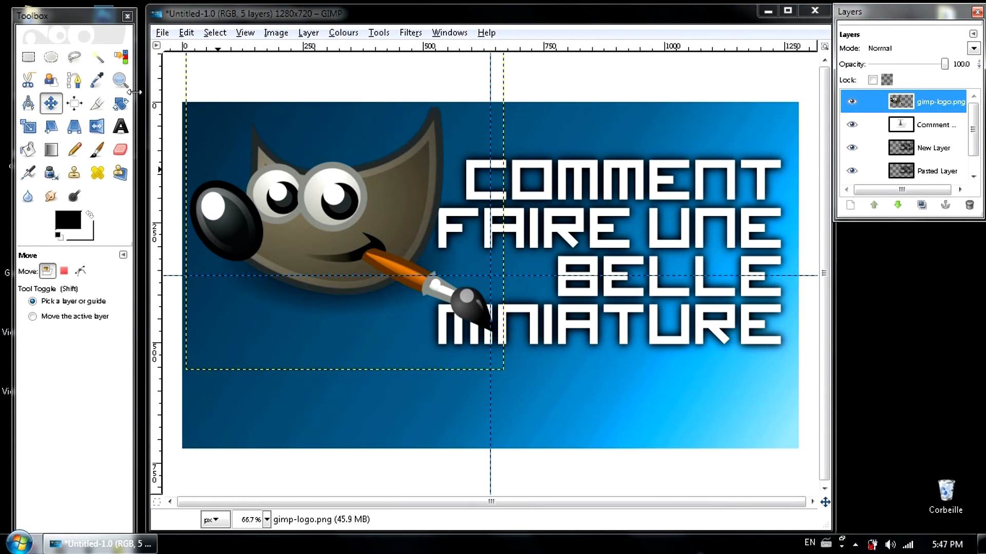
Step: Rotate the GIMP logo by -13.12° and move it against the upper-left corner of the canvas
click(120, 103)
drag(492, 232, 464, 208)
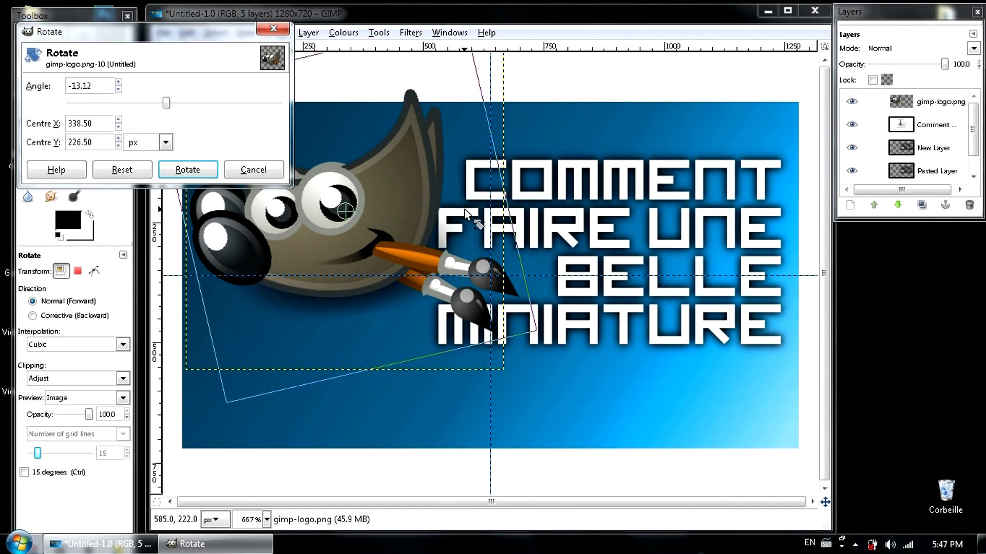
click(186, 170)
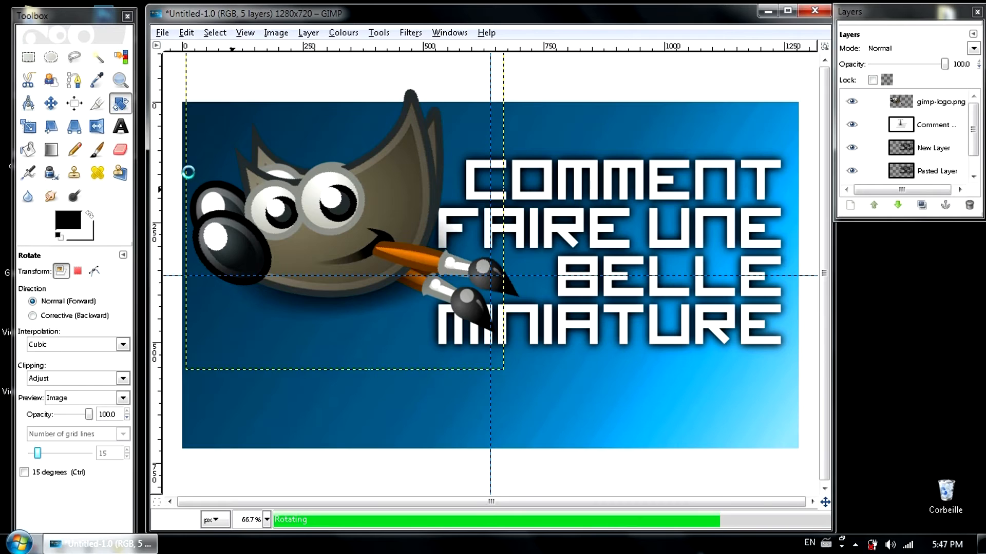
click(51, 103)
mouse_move(374, 212)
mouse_down()
mouse_move(343, 205)
mouse_move(369, 211)
mouse_move(359, 206)
mouse_up()
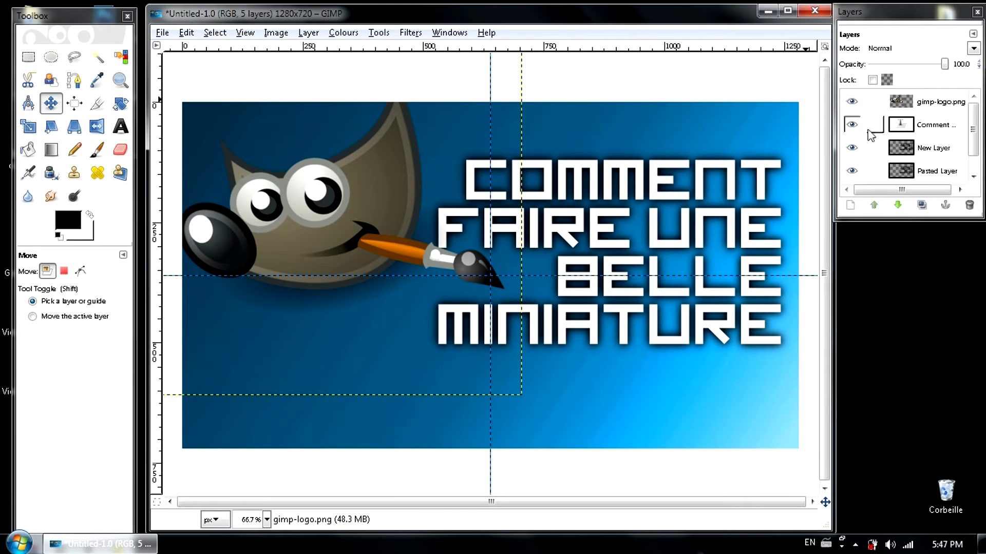
Step: Add Photoshop_CC_icon.png from the desktop as a new layer on top, rearranging the windows to reach the file
drag(388, 17, 467, 105)
drag(371, 100, 283, 36)
drag(93, 18, 110, 138)
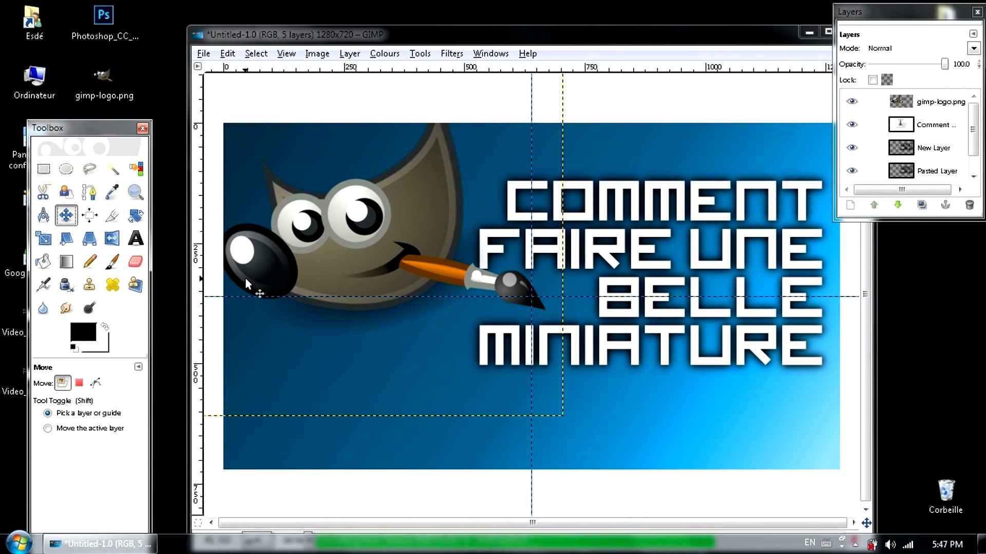
drag(103, 18, 247, 180)
drag(114, 149, 116, 35)
drag(308, 35, 275, 12)
Step: Scale the Photoshop icon layer down proportionally to about 40 percent of its original size
click(46, 126)
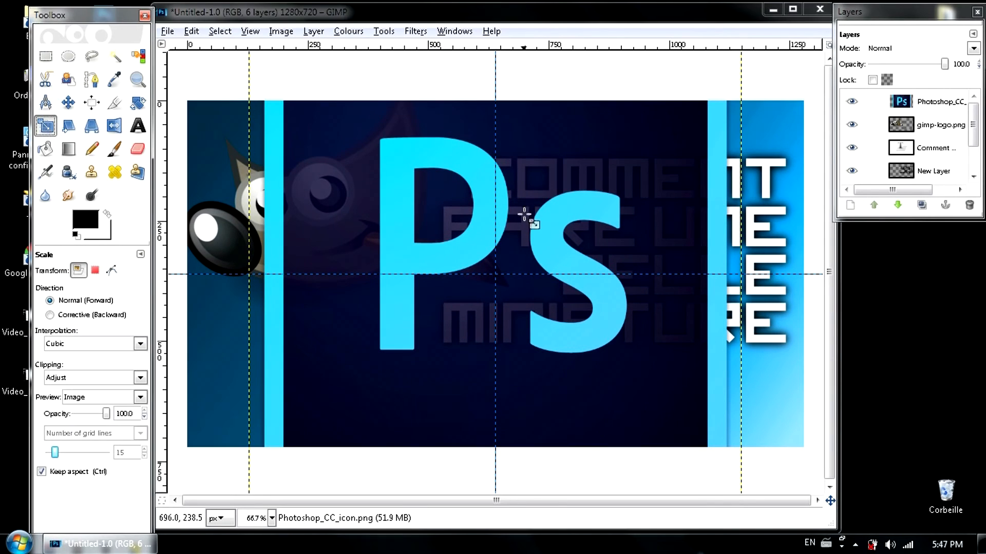
click(528, 216)
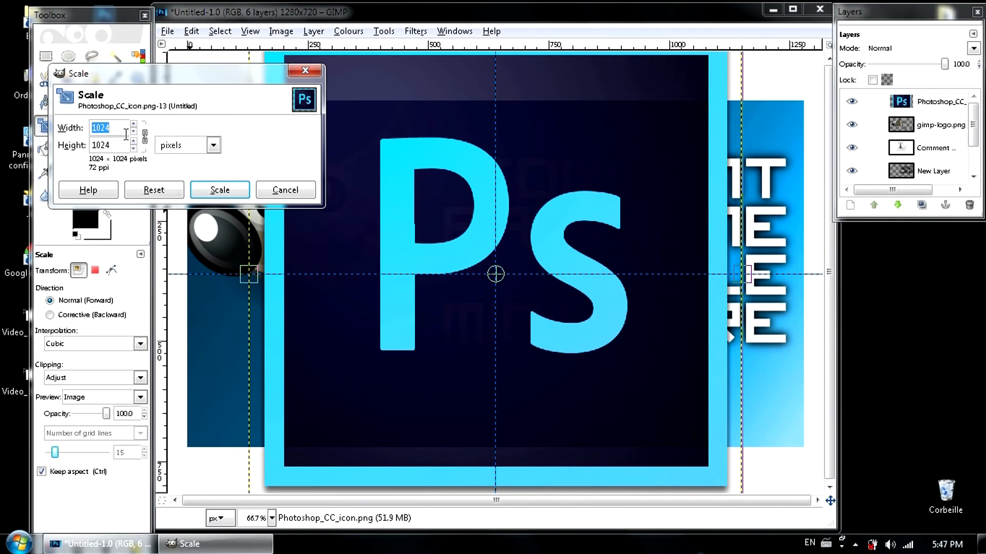
drag(598, 340, 187, 202)
click(239, 196)
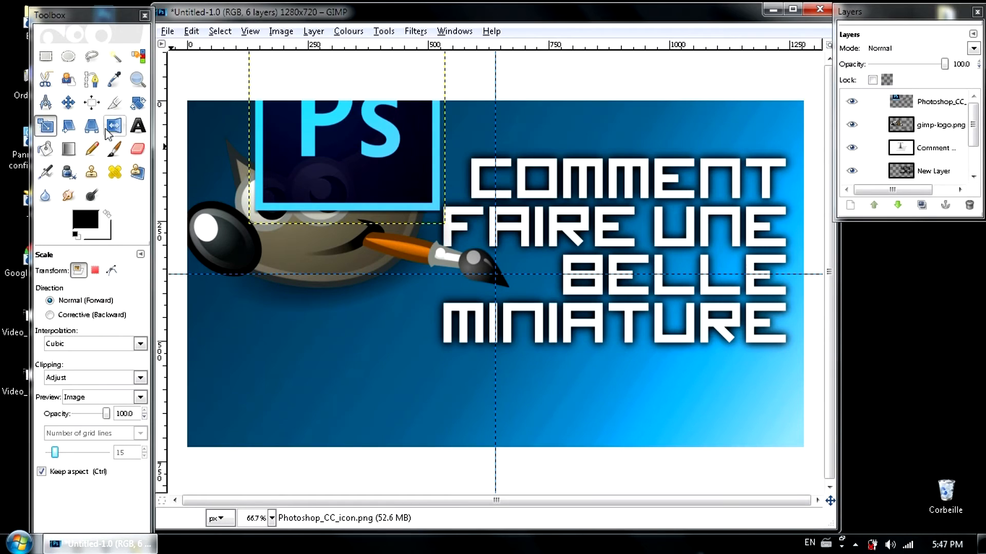
Step: Move the Photoshop icon beneath the GIMP mascot in the lower-left area and rotate it by 13.43°
click(68, 102)
mouse_move(270, 158)
mouse_down()
mouse_move(371, 362)
mouse_move(360, 389)
mouse_move(356, 362)
mouse_move(386, 375)
mouse_up()
click(138, 103)
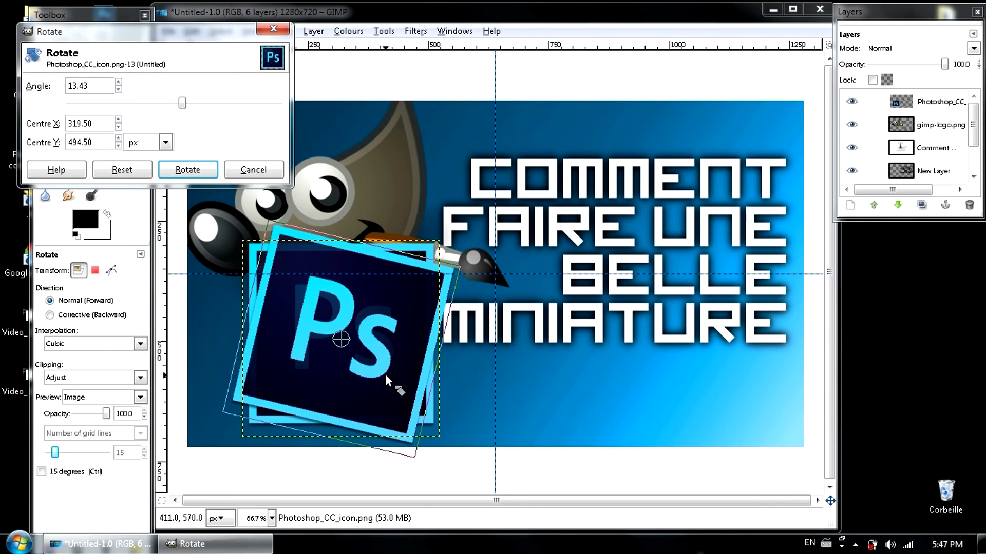
click(215, 173)
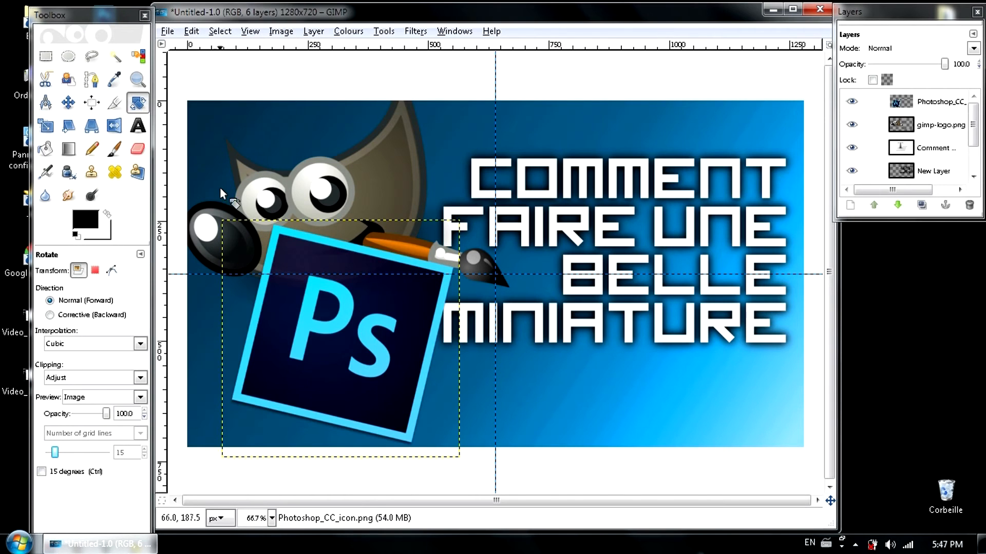
Step: Lower the Photoshop icon layer to directly above the Background layer and nudge the icon slightly down and right
drag(933, 105, 869, 172)
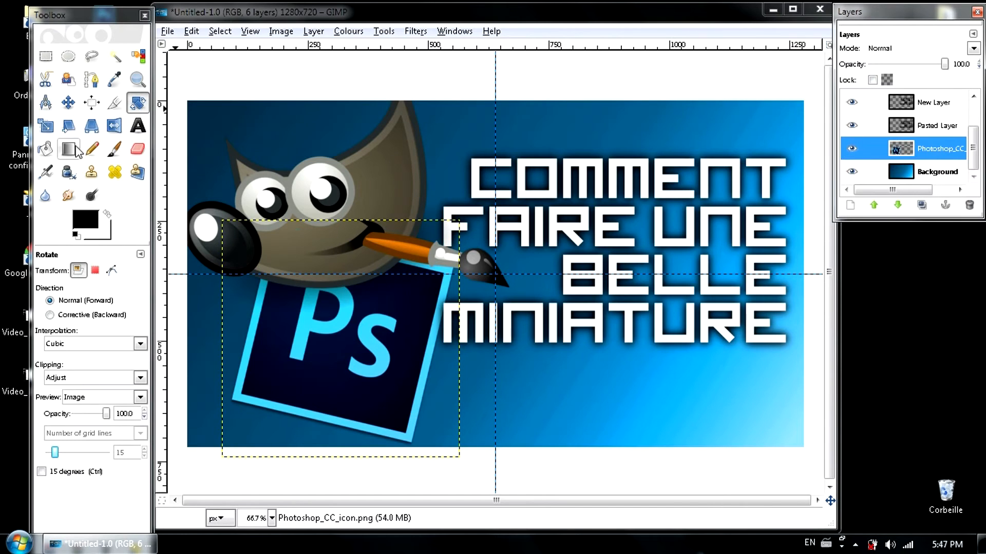
click(71, 105)
mouse_move(334, 352)
mouse_down()
mouse_move(353, 353)
mouse_move(322, 350)
mouse_move(353, 344)
mouse_move(334, 349)
mouse_move(343, 353)
mouse_up()
drag(412, 364, 413, 369)
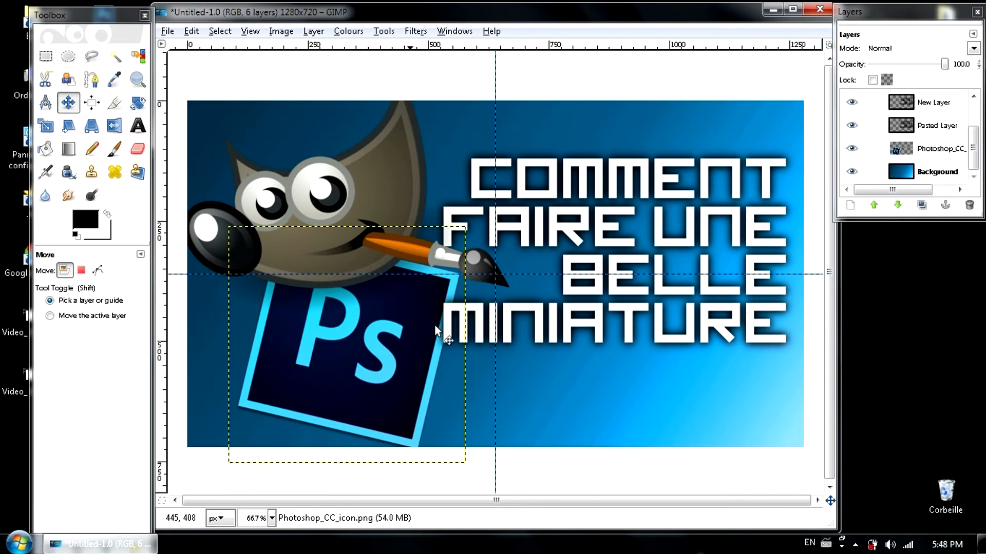
Step: Examine the whole thumbnail composition at a reduced 25% zoom and again at 50%
click(137, 80)
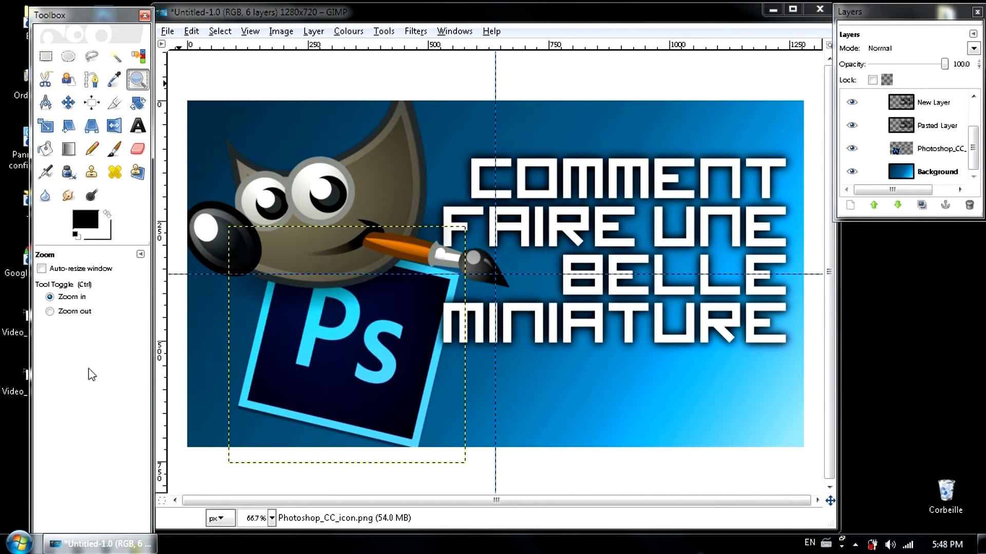
click(79, 312)
click(528, 296)
click(529, 296)
click(529, 295)
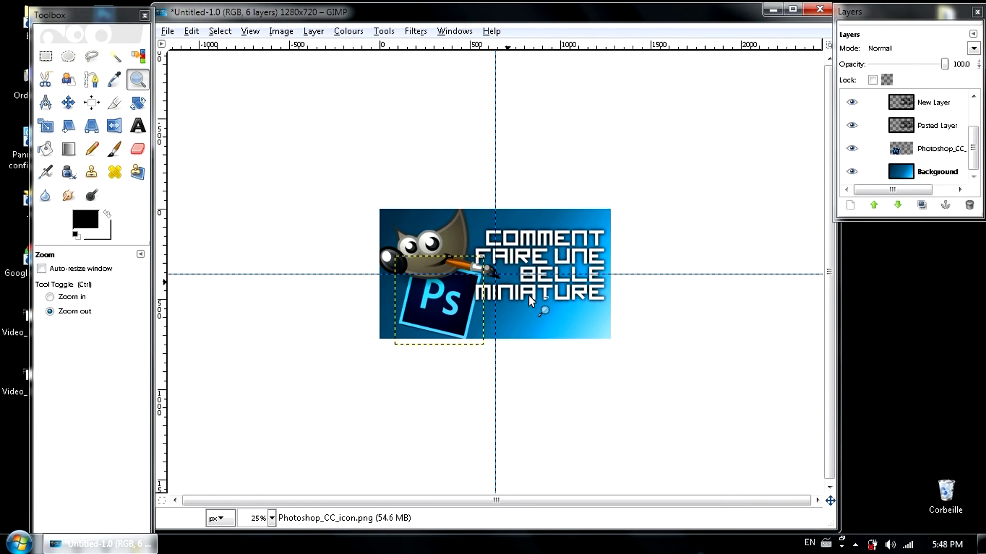
click(49, 297)
click(475, 285)
click(475, 285)
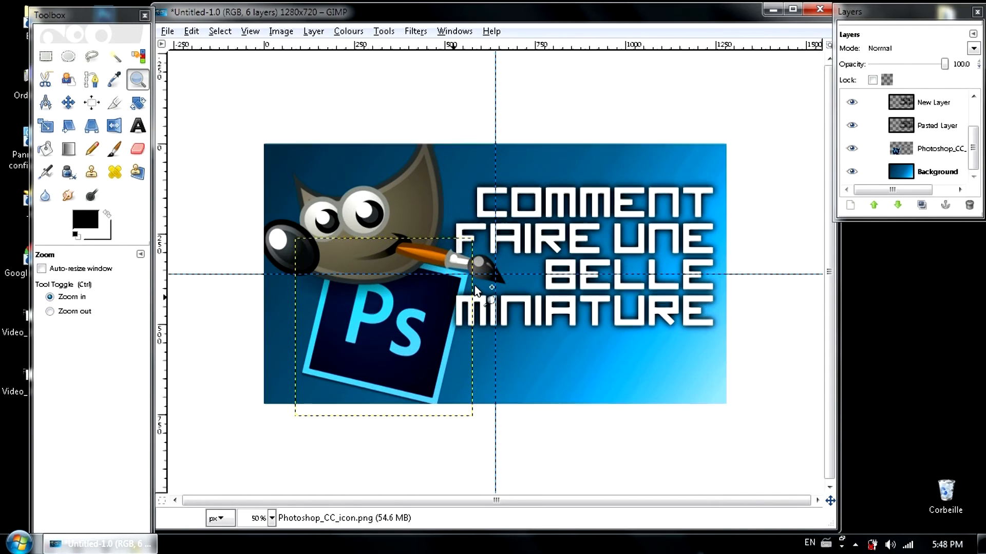
key(ctrl)
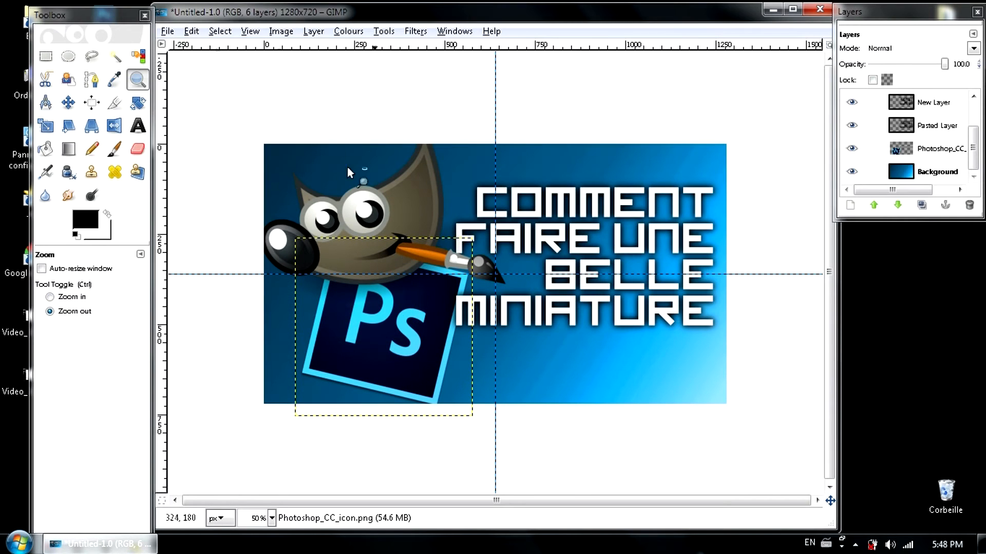
Step: Add Solid_color_You_Tube_logo.png from the desktop as a new layer directly above the Photoshop icon layer
drag(99, 24, 21, 82)
drag(107, 145, 656, 365)
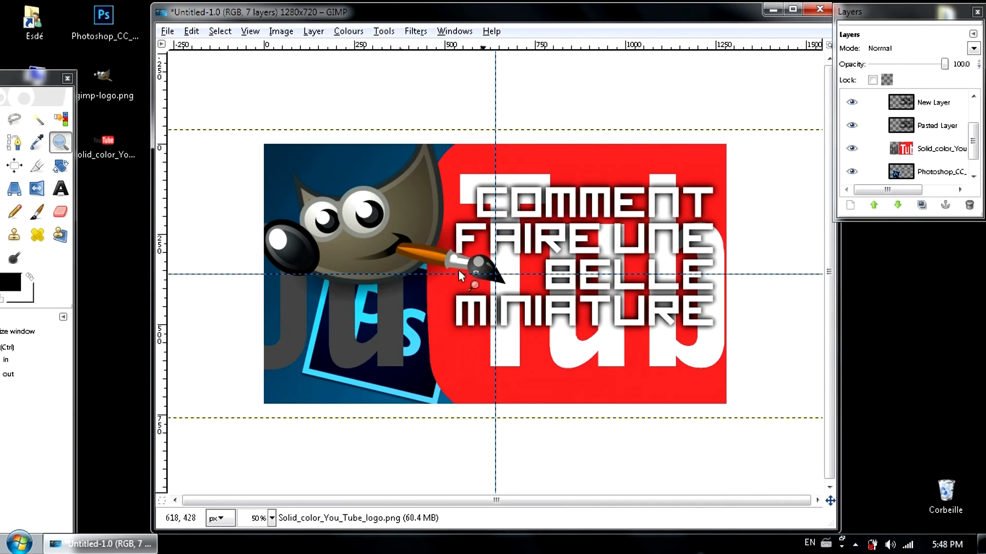
drag(33, 82, 97, 13)
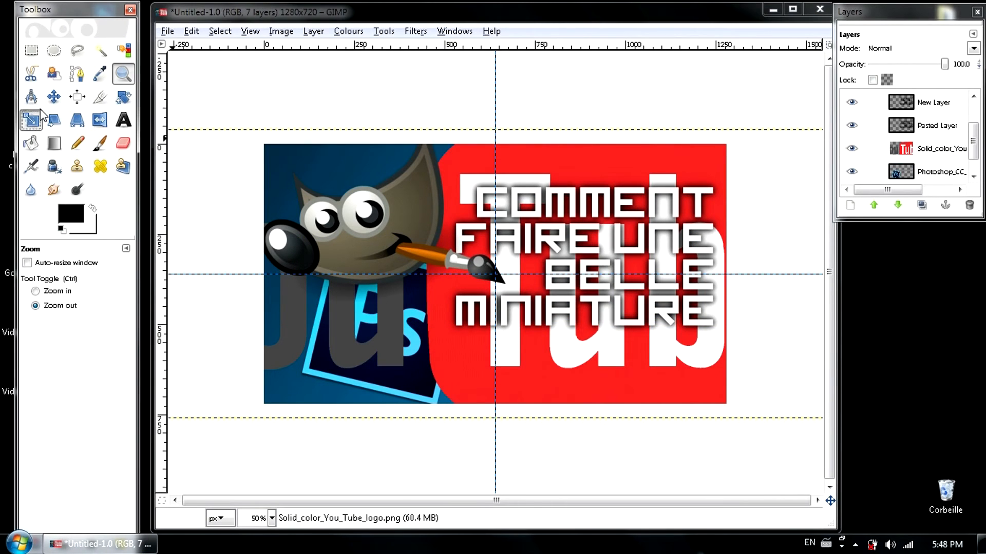
Step: Scale the YouTube logo down proportionally to about 730 px wide and move it to the lower-right area under the title
click(31, 120)
click(579, 381)
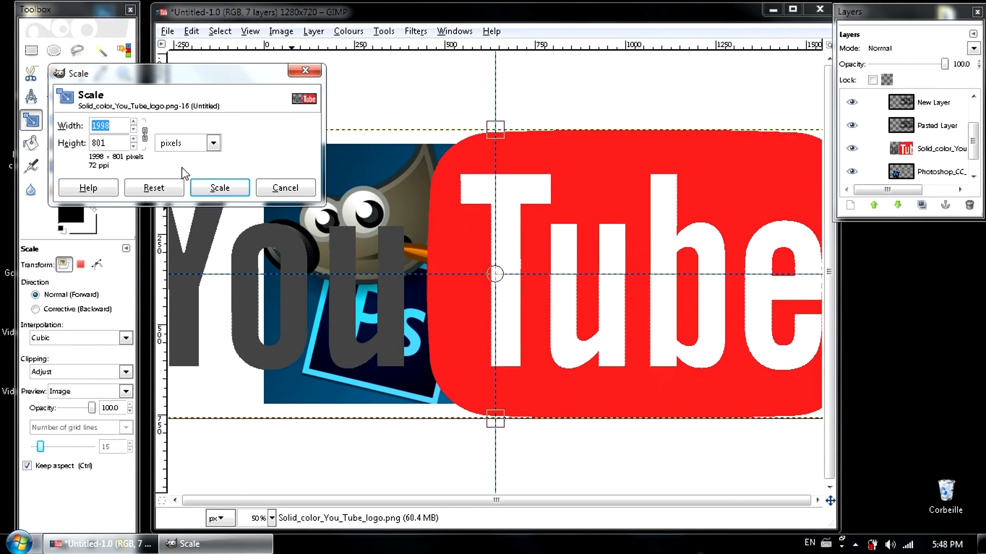
drag(734, 396, 334, 226)
click(222, 188)
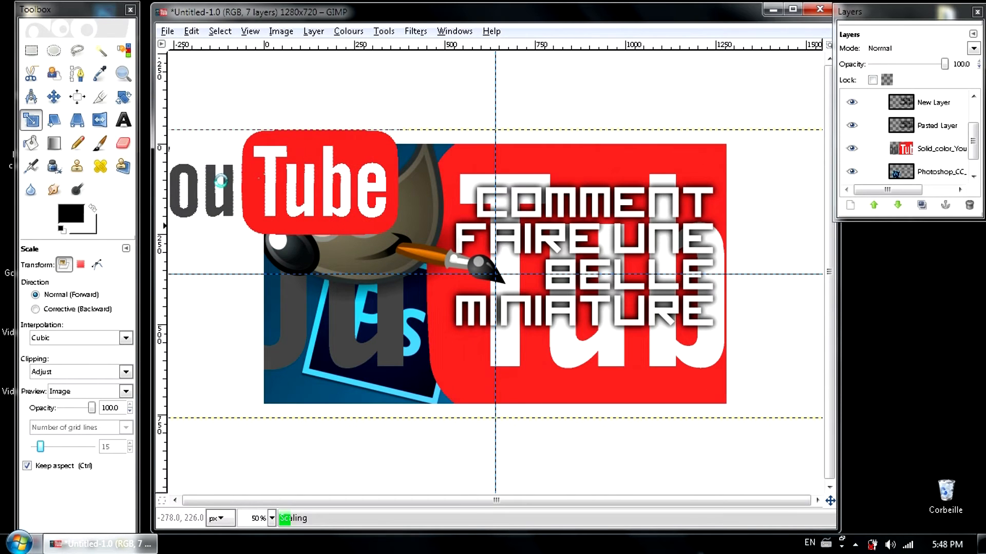
click(53, 97)
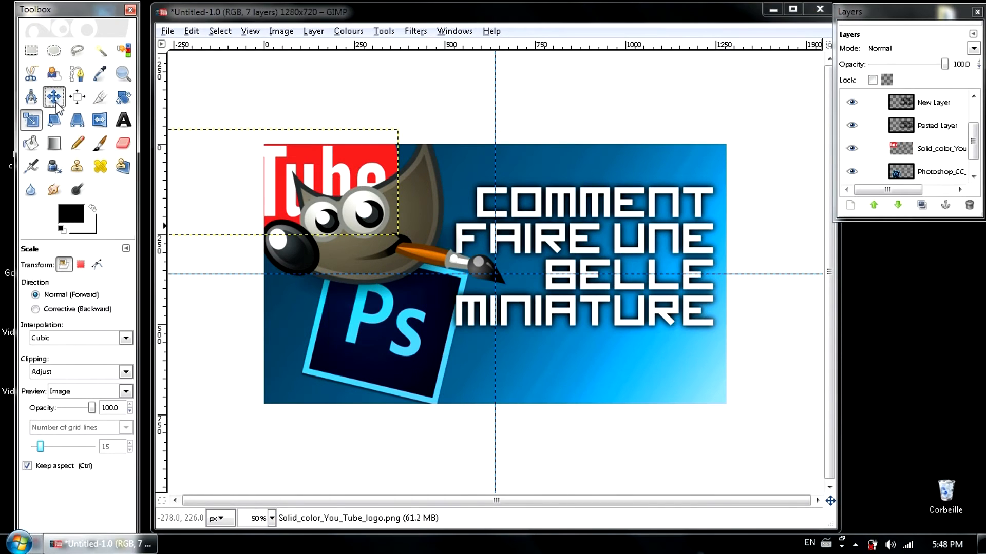
drag(409, 206, 624, 322)
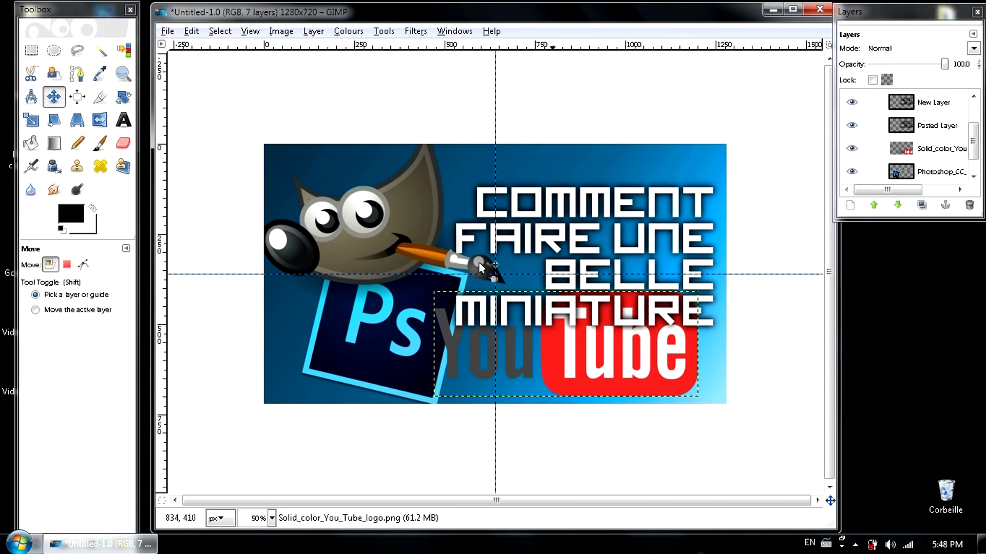
Step: Shrink the YouTube logo further to about 580 px wide and move it into the lower-right corner below the title
click(53, 123)
drag(664, 415, 537, 363)
click(221, 187)
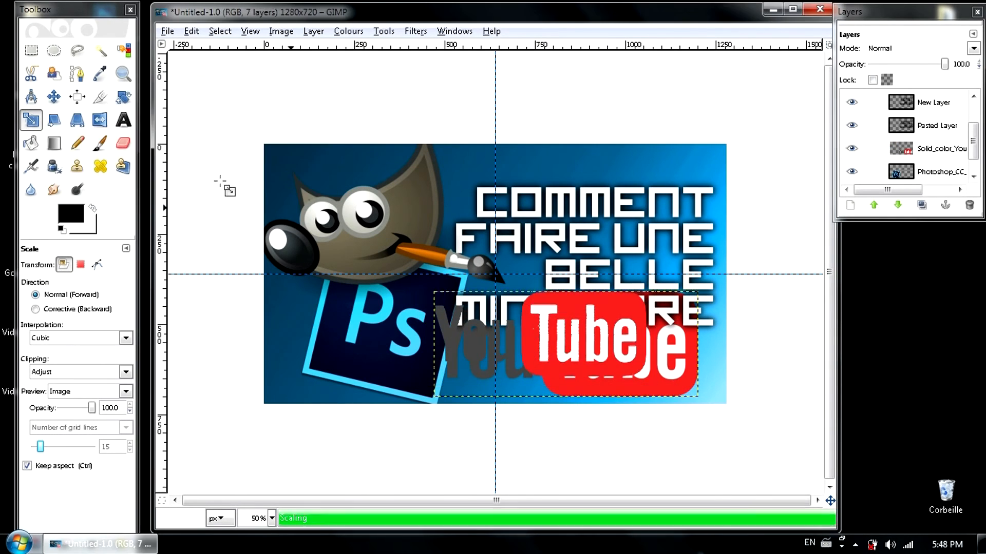
click(54, 99)
drag(571, 346, 631, 366)
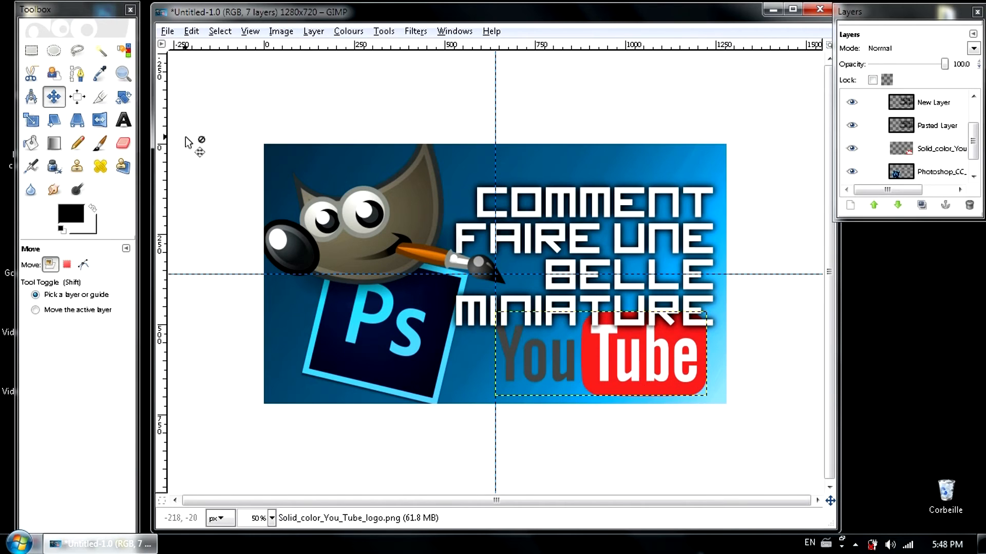
Step: Rotate the YouTube logo by 3.77° and reposition it just above the canvas's lower edge
drag(699, 395, 686, 372)
click(128, 101)
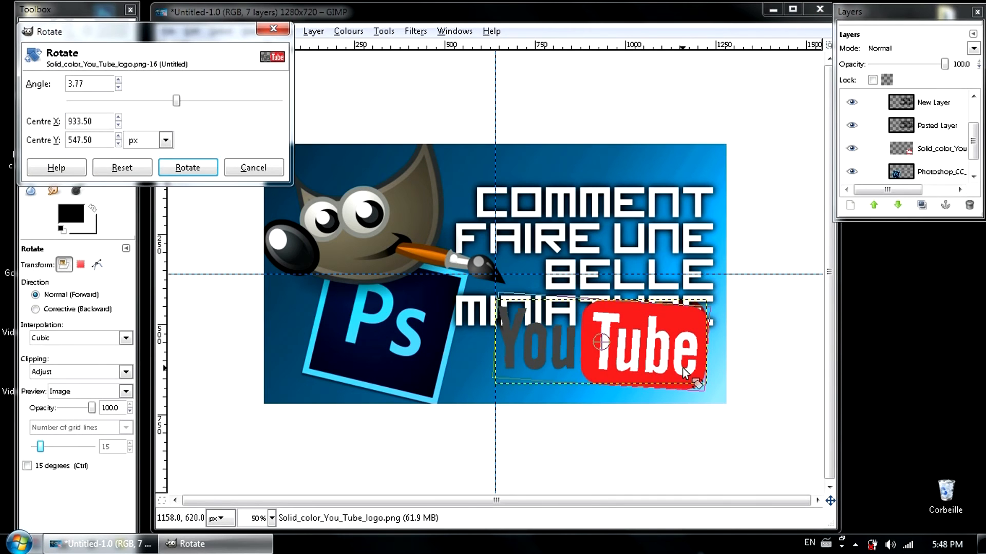
click(188, 168)
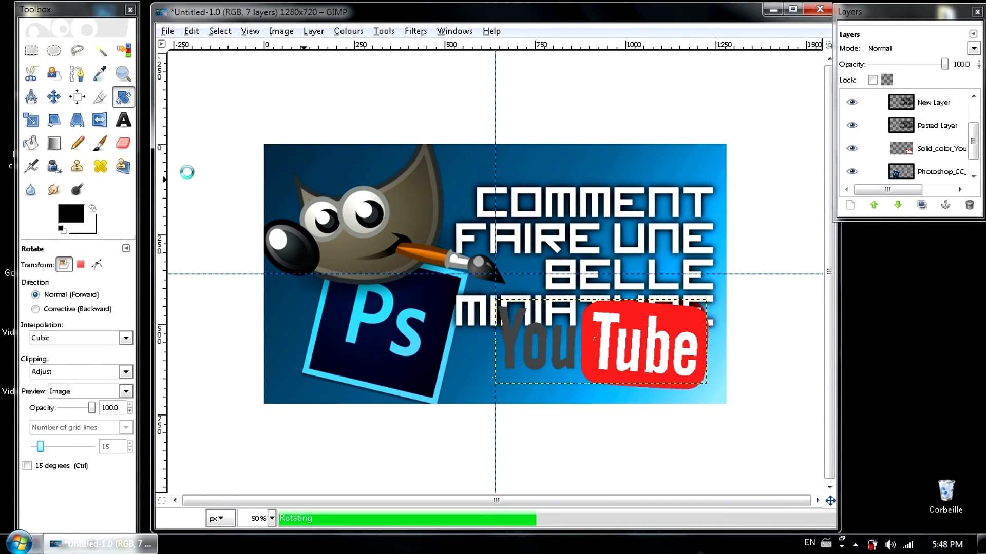
click(64, 99)
drag(625, 353, 628, 360)
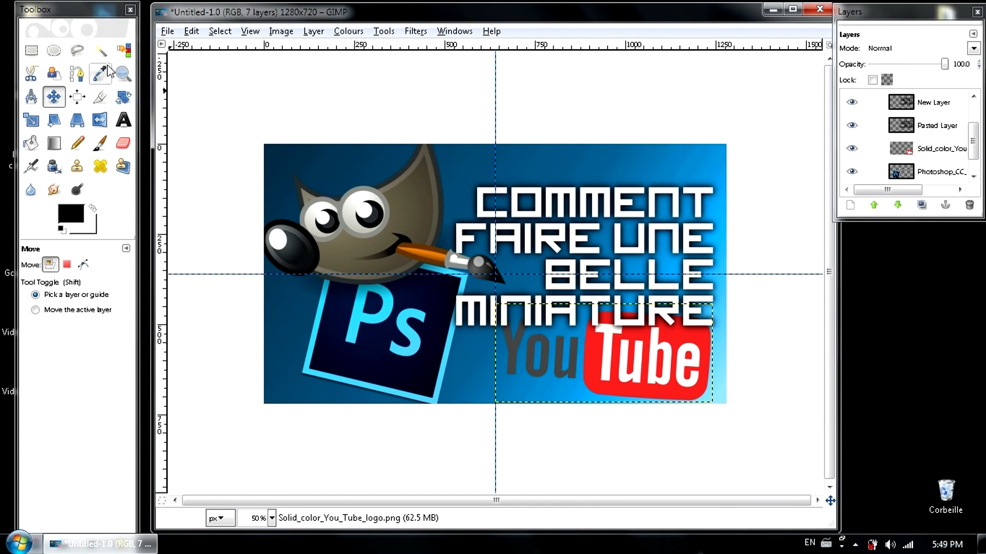
Step: Select the grey letters Y, o and u of the YouTube logo together with Fuzzy Select
click(123, 73)
click(35, 306)
click(62, 296)
click(583, 360)
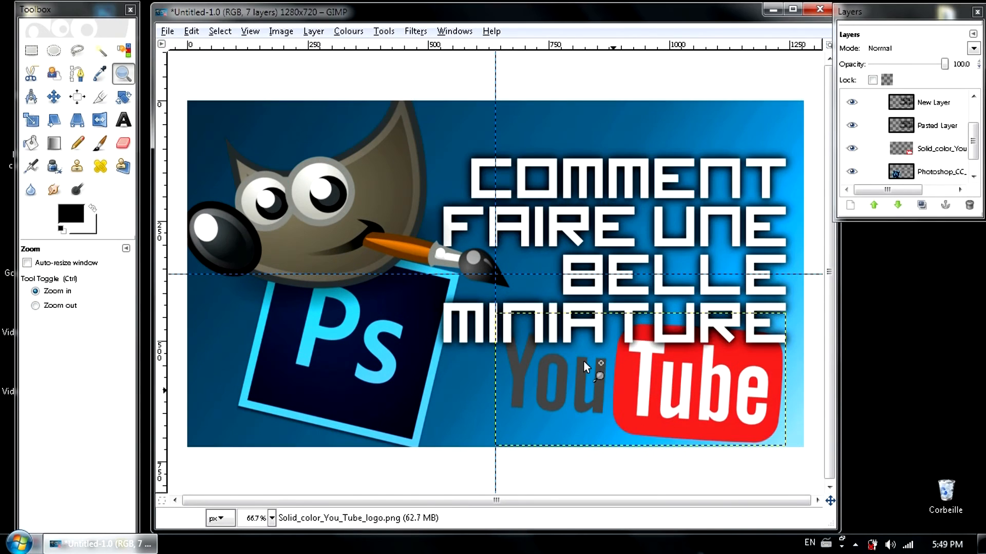
click(584, 361)
click(682, 390)
click(504, 394)
scroll(402, 308, down, 2)
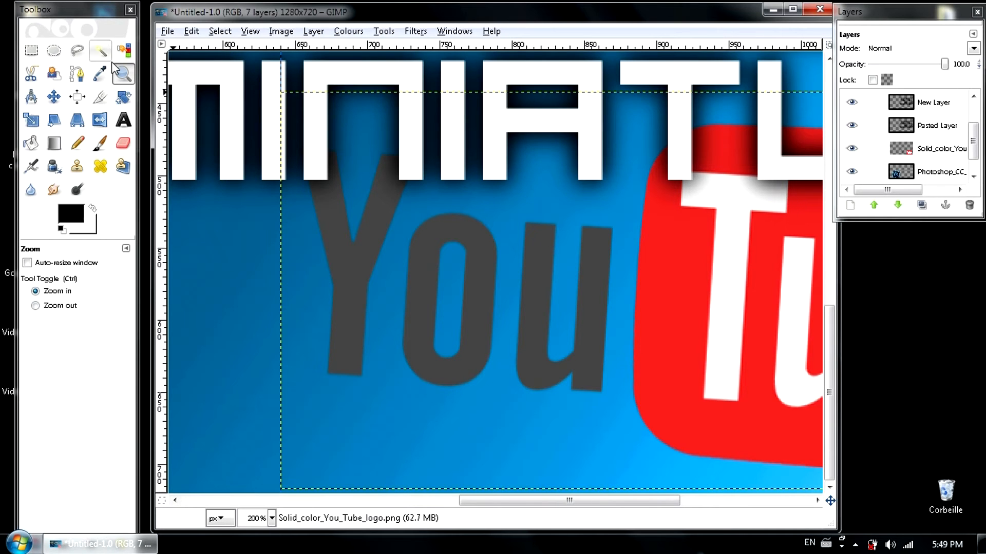
click(100, 50)
click(351, 282)
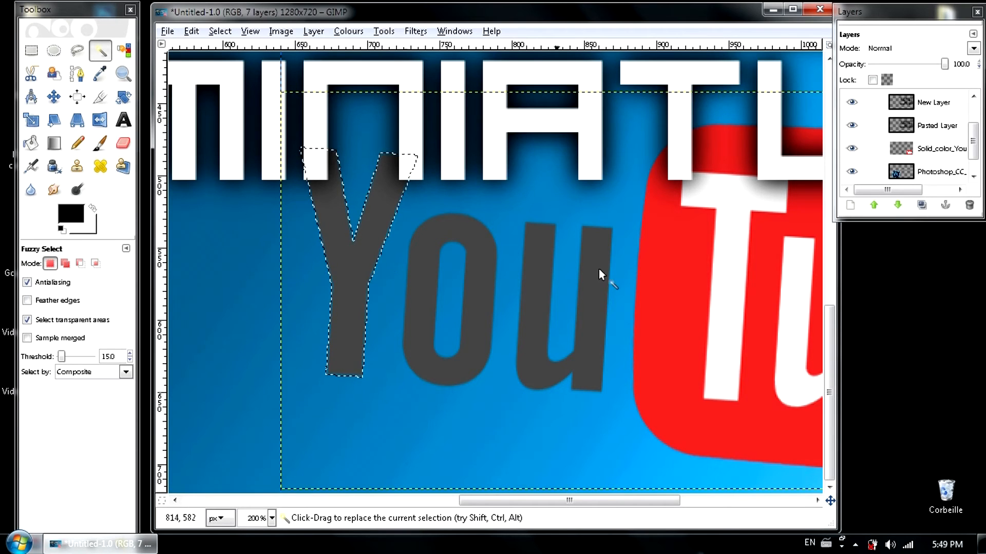
shift+click(433, 244)
shift+click(536, 256)
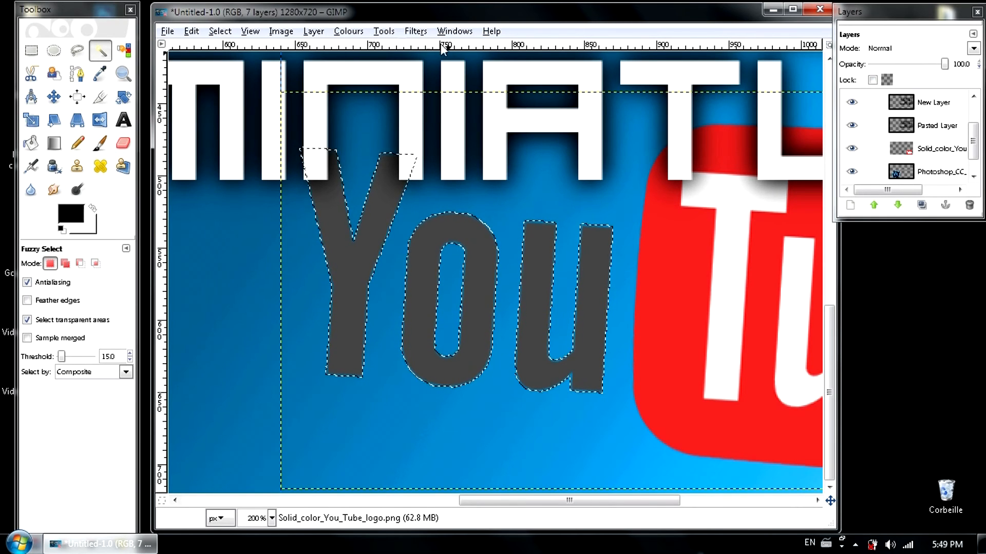
Step: Darken the selected You letters with brightness -127 and contrast 127, and clear the selection
click(416, 31)
mouse_move(348, 31)
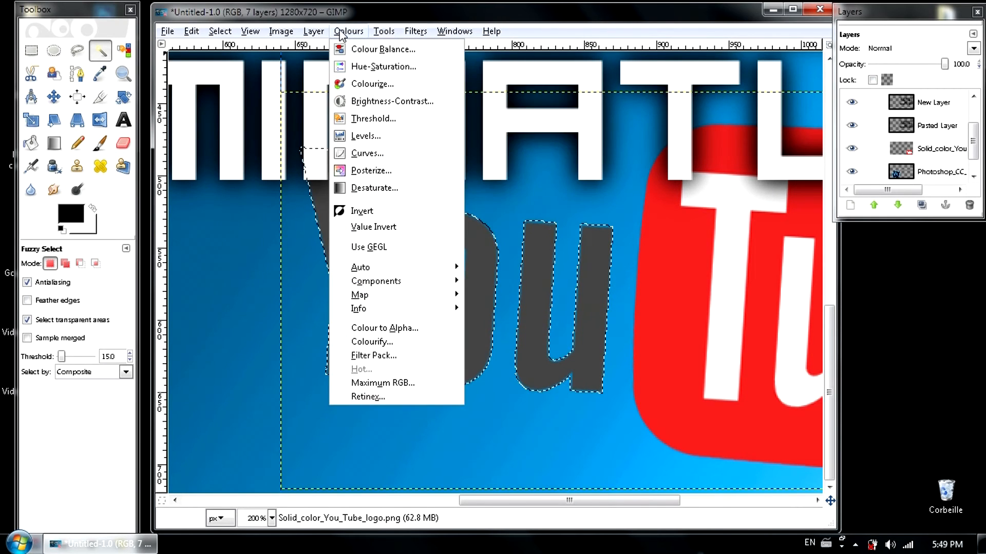
click(397, 103)
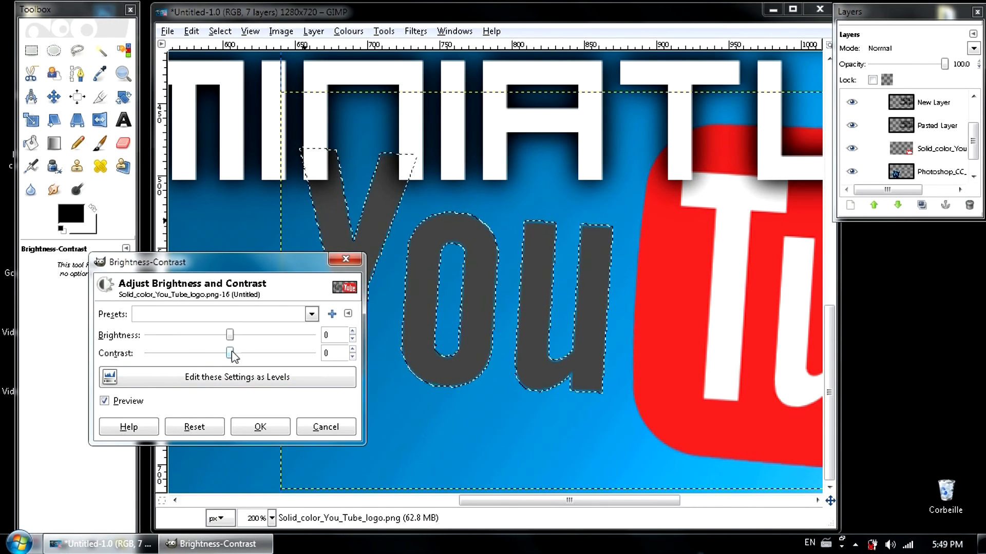
drag(230, 334, 115, 349)
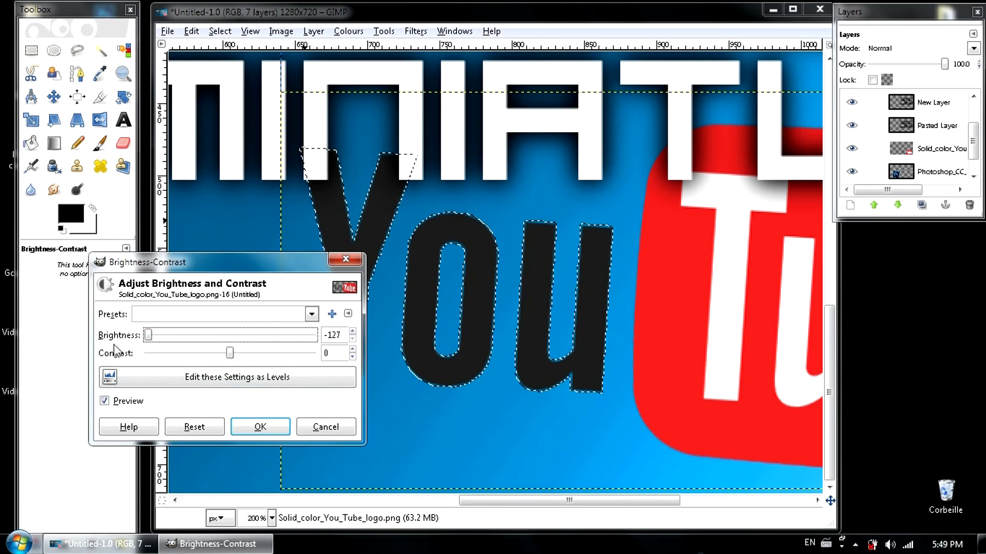
drag(230, 353, 316, 353)
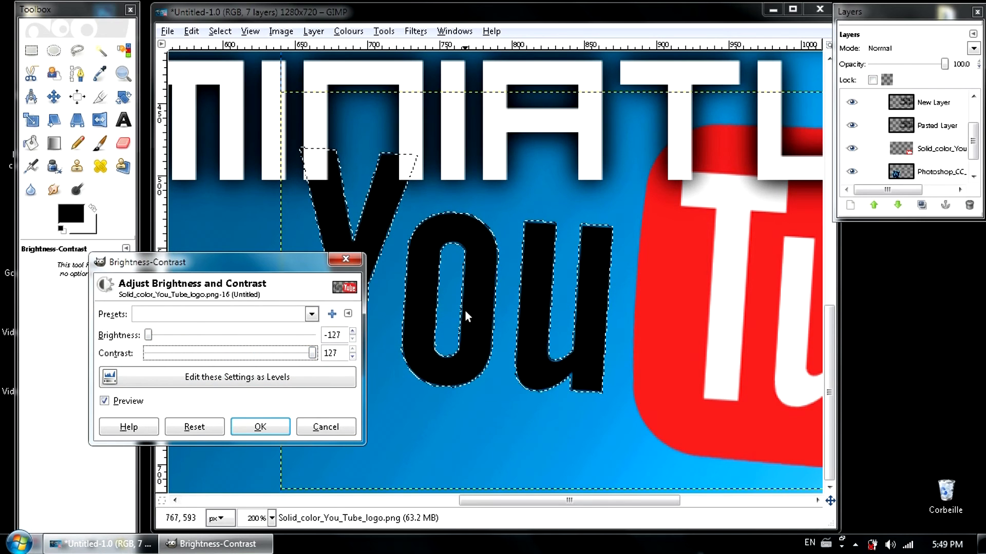
click(260, 427)
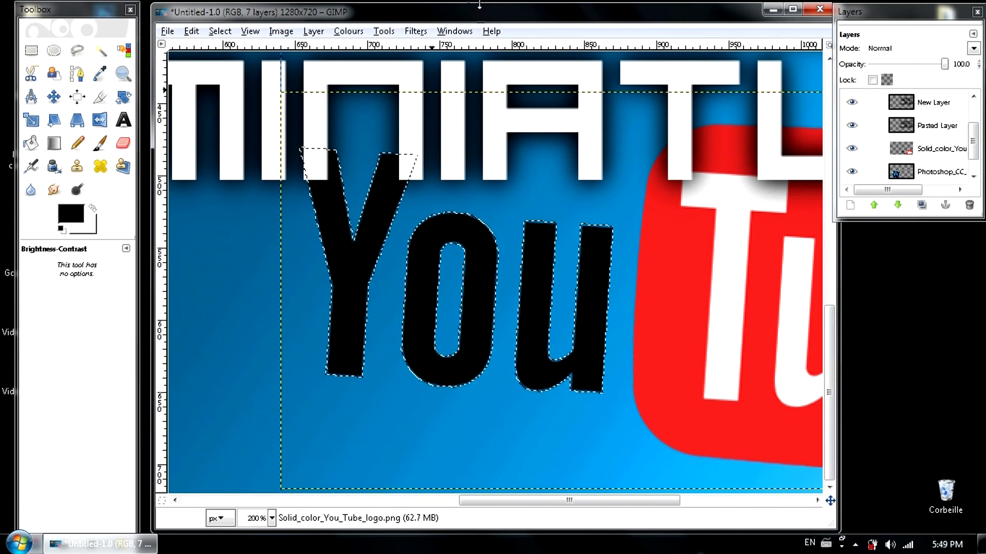
click(281, 31)
mouse_move(220, 31)
click(236, 66)
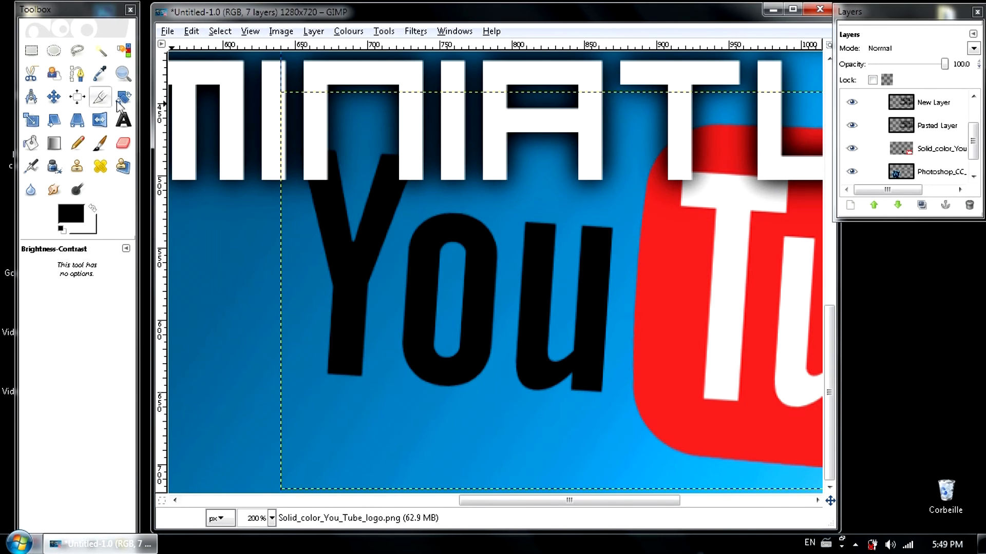
Step: Add a transparent 1280 × 720 px layer directly beneath the YouTube logo layer and merge the logo down into it
click(124, 74)
click(61, 305)
click(514, 264)
click(513, 264)
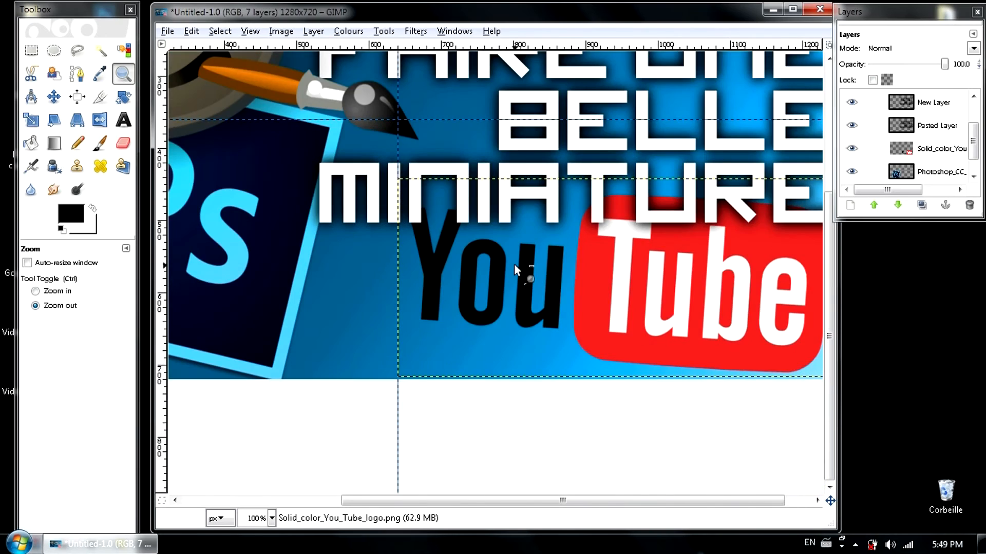
click(513, 264)
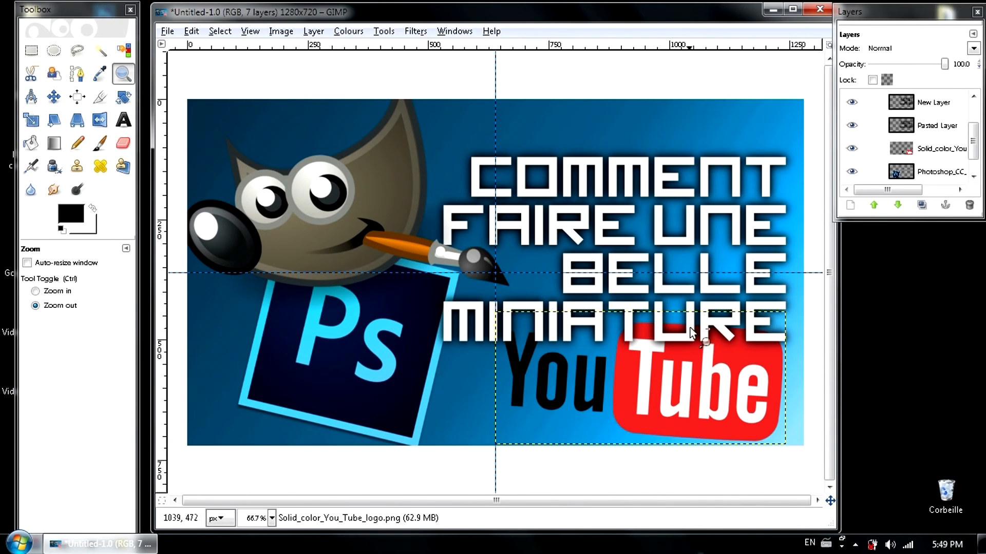
click(951, 155)
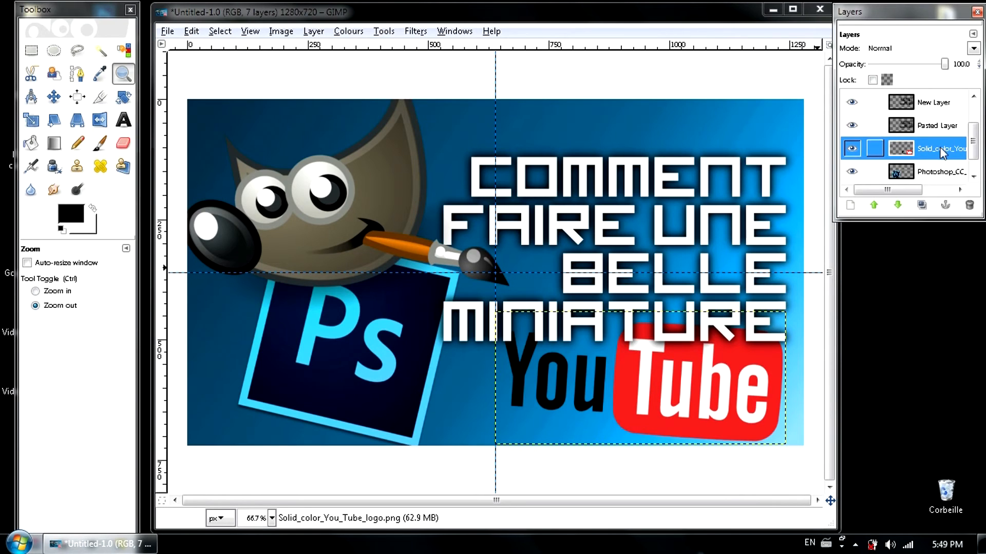
click(858, 206)
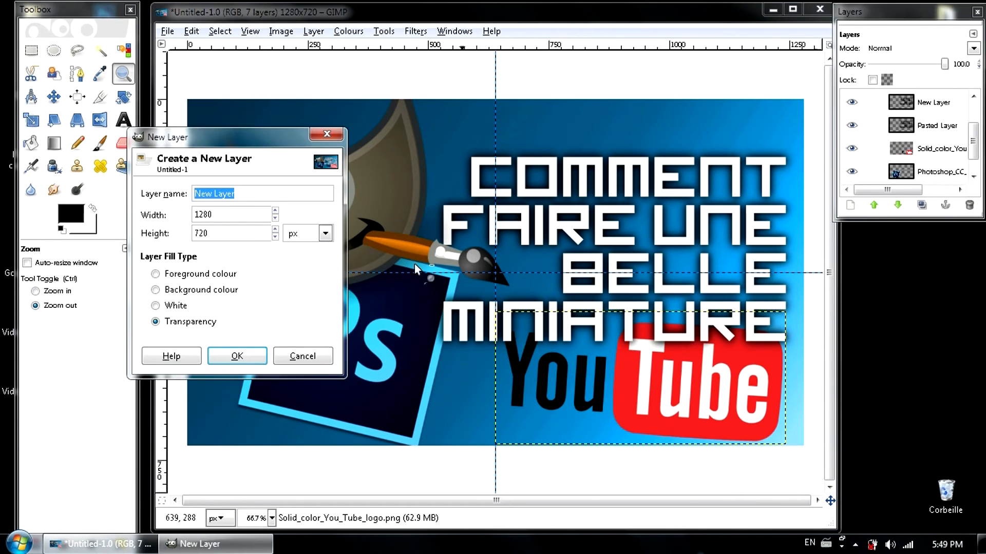
click(237, 356)
mouse_move(934, 154)
mouse_down()
mouse_move(936, 191)
mouse_move(933, 141)
mouse_up()
right_click(937, 106)
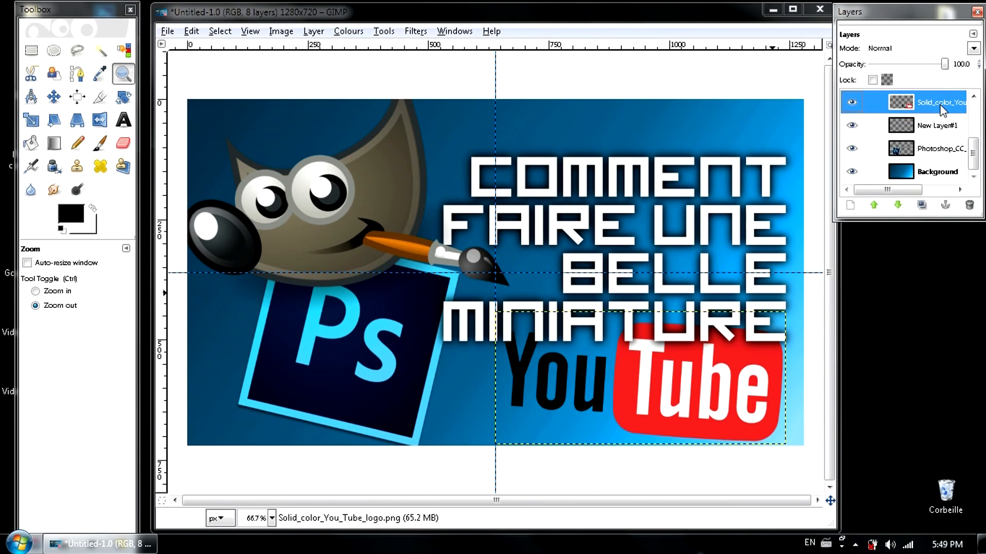
click(842, 202)
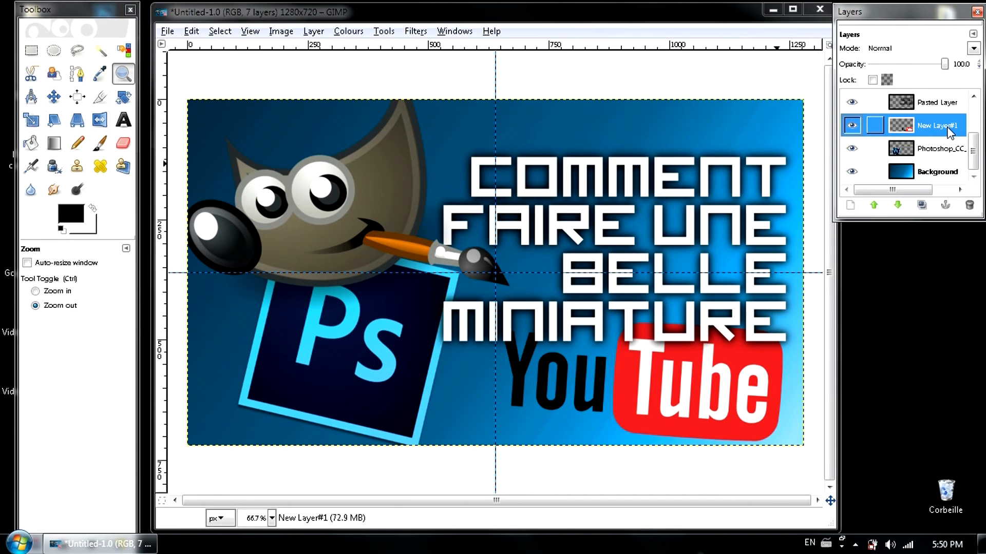
Step: Select the black You letters and the red box of the YouTube logo with Fuzzy Select and paste a copy of them
click(101, 52)
click(522, 378)
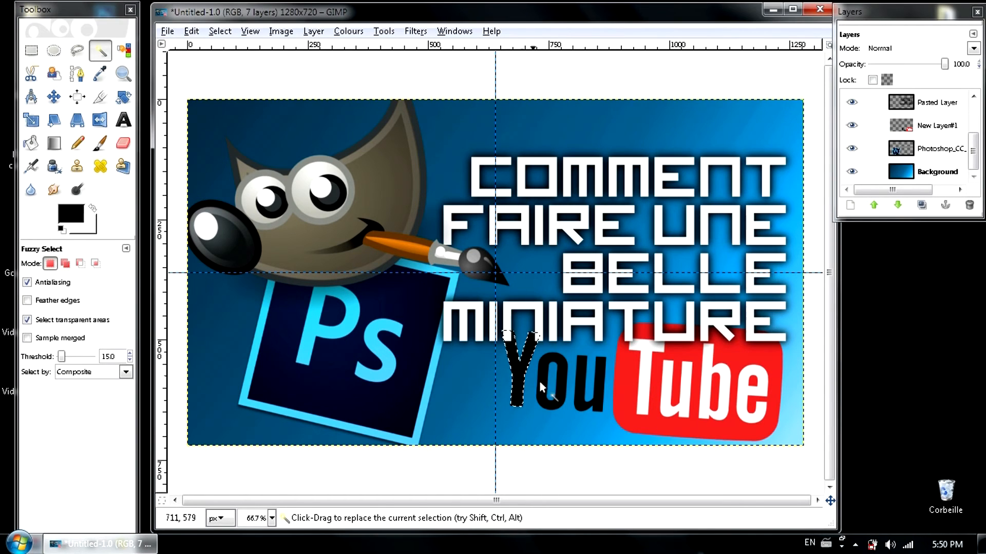
drag(557, 379, 557, 379)
shift+click(623, 381)
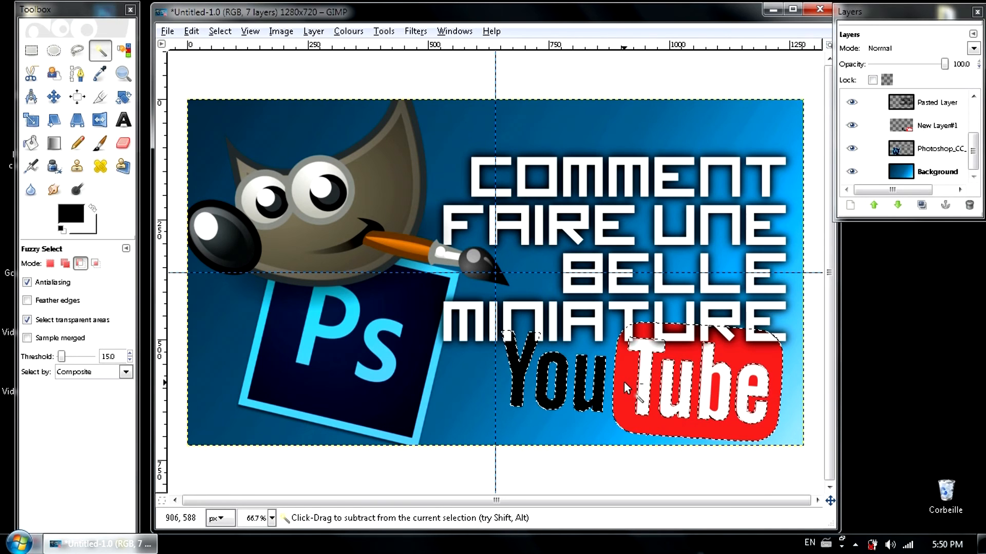
key(ctrl+c)
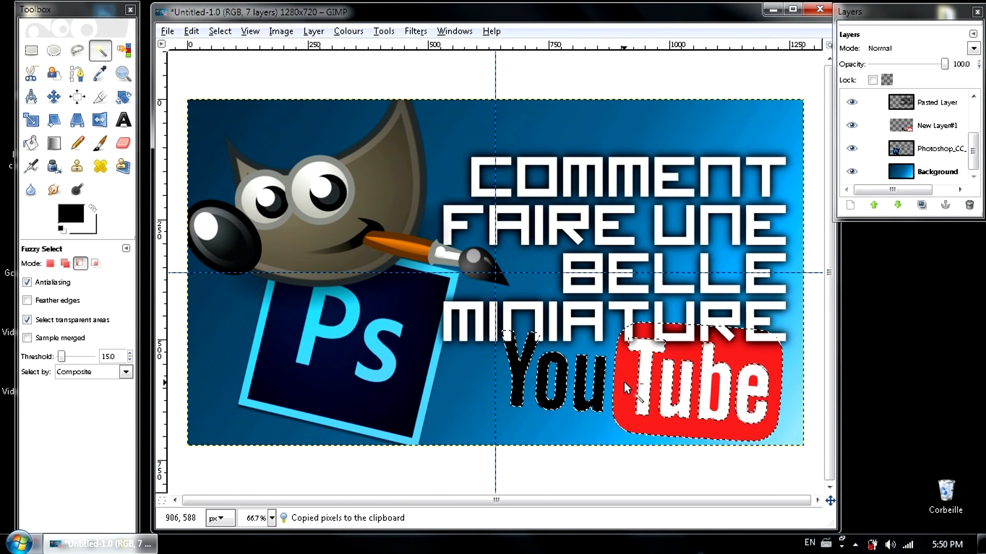
key(ctrl+v)
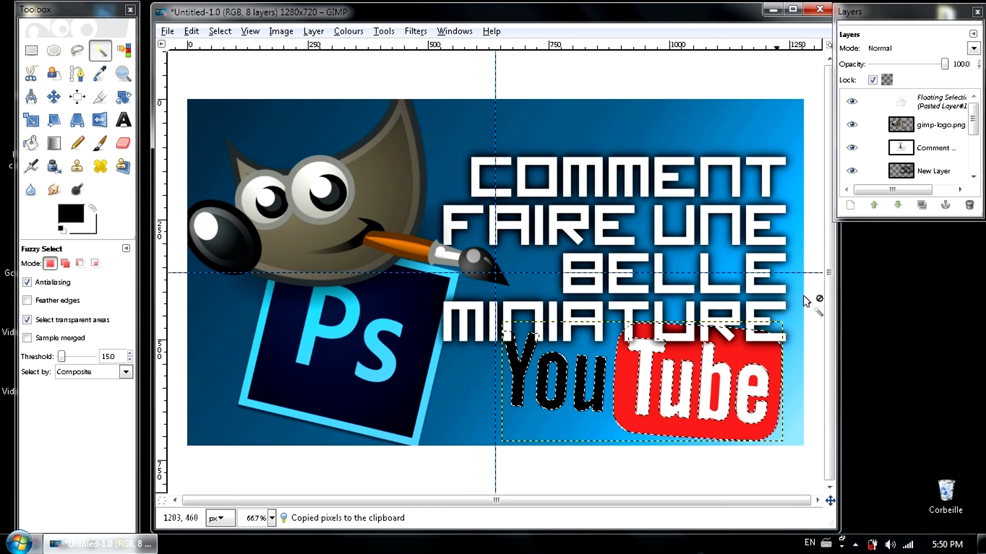
Step: Turn the floating pasted selection into its own layer and place it directly above the YouTube logo layer
right_click(941, 98)
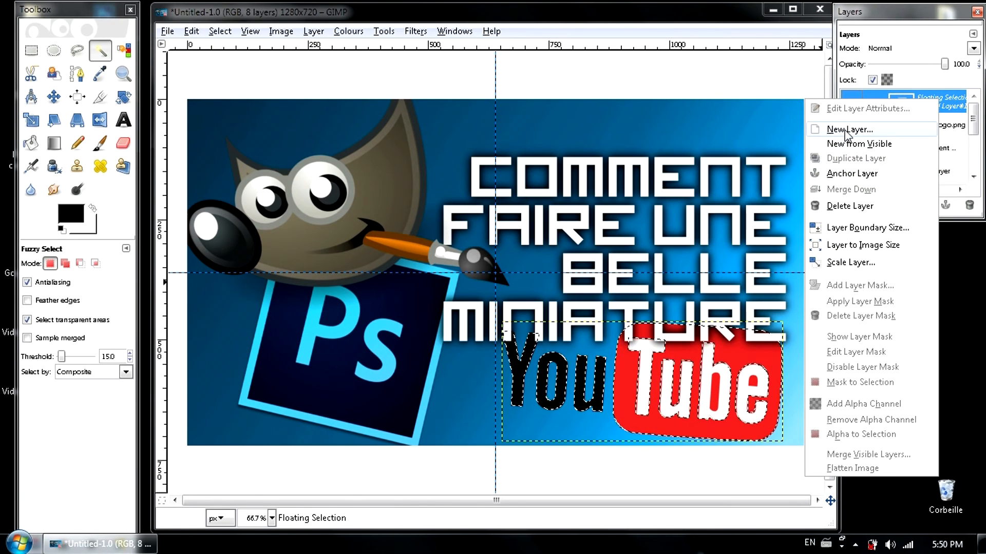
click(929, 132)
drag(941, 115, 923, 127)
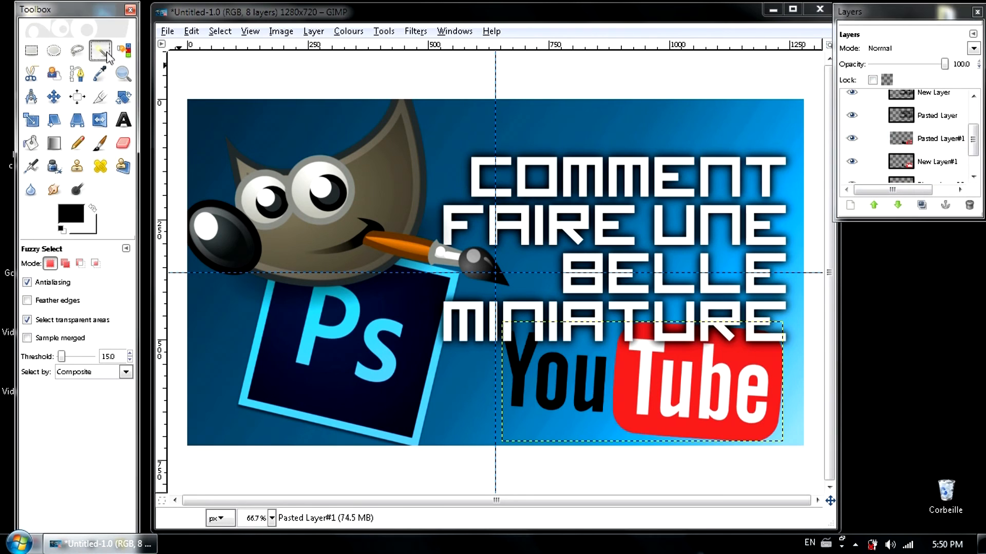
Step: Fuzzy Select the pasted letters and red box and paint them black with the Paintbrush, Circle (11) brush at scale 10.00
click(625, 393)
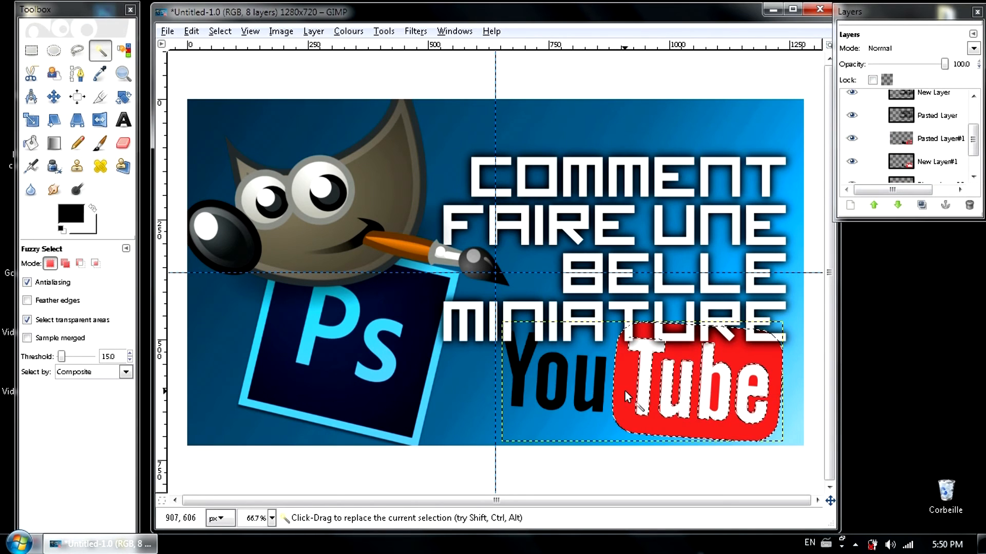
shift+click(580, 386)
shift+click(544, 369)
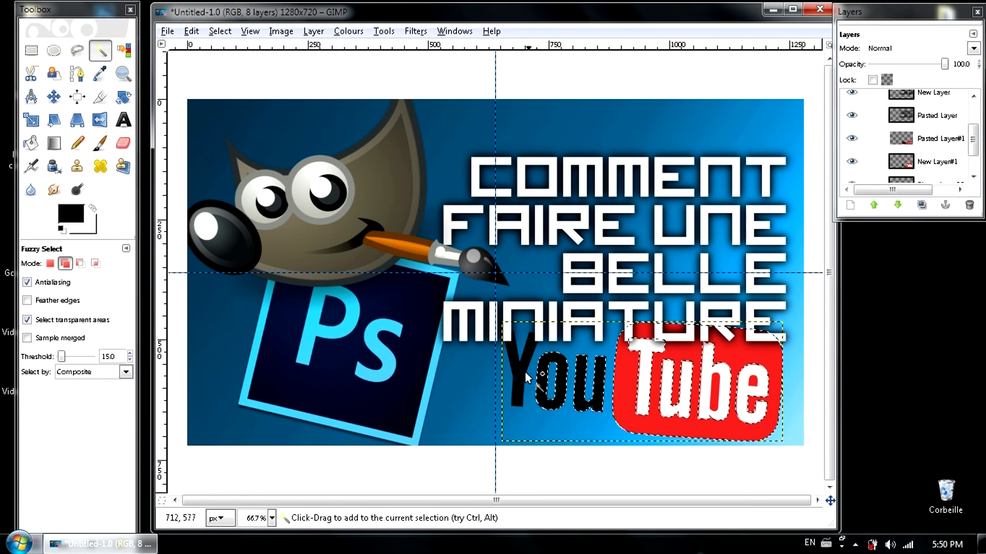
shift+click(520, 369)
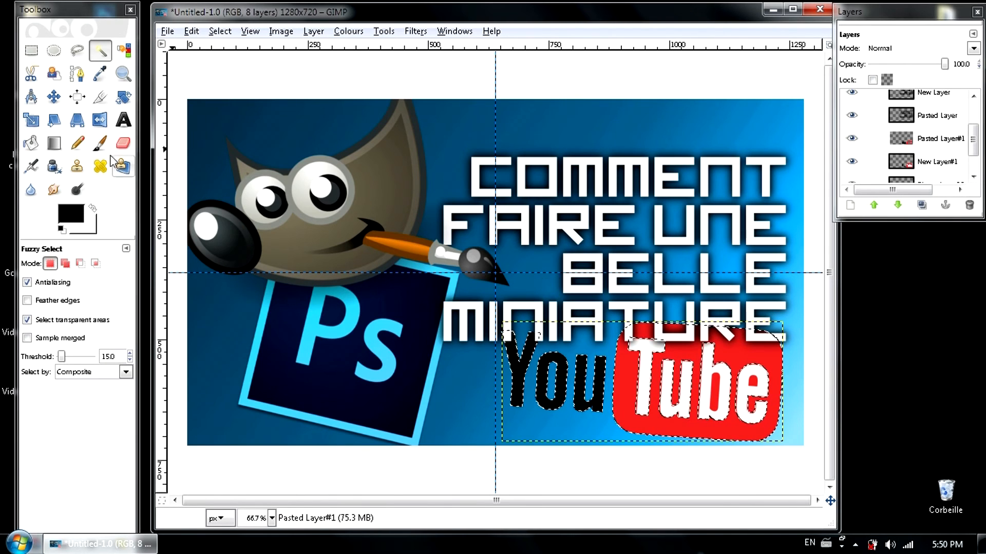
click(100, 143)
mouse_move(567, 368)
mouse_down()
mouse_move(486, 362)
mouse_move(486, 330)
mouse_move(549, 354)
mouse_move(707, 465)
mouse_move(680, 414)
mouse_move(735, 316)
mouse_up()
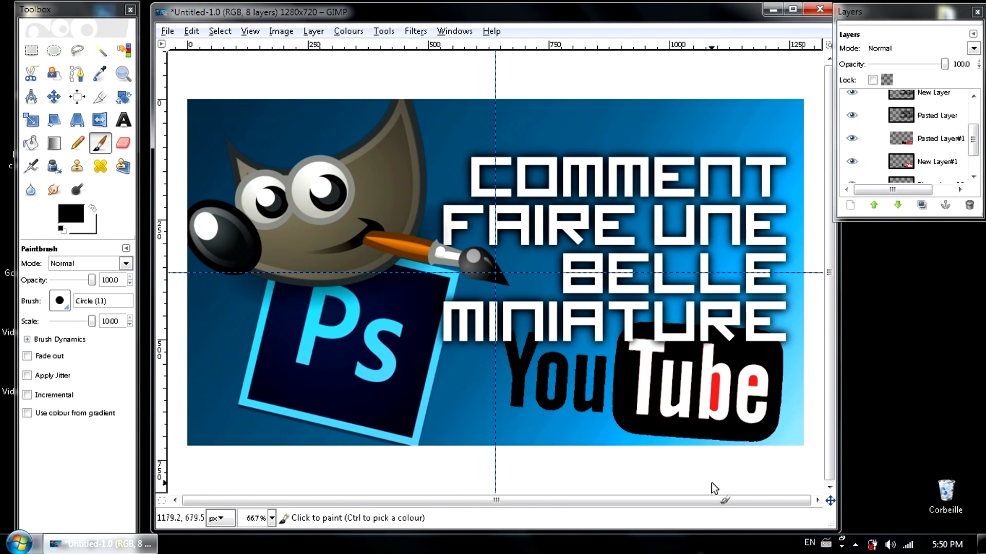
Step: Move the black copy directly below the YouTube logo layer and clear the selection
mouse_move(930, 138)
mouse_down()
mouse_move(940, 177)
mouse_move(935, 136)
mouse_up()
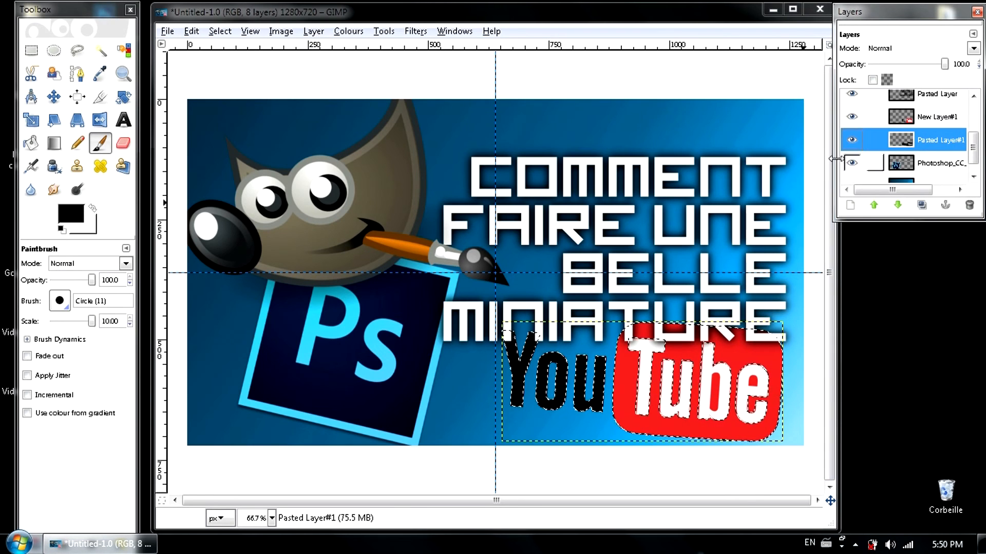
click(227, 36)
click(229, 67)
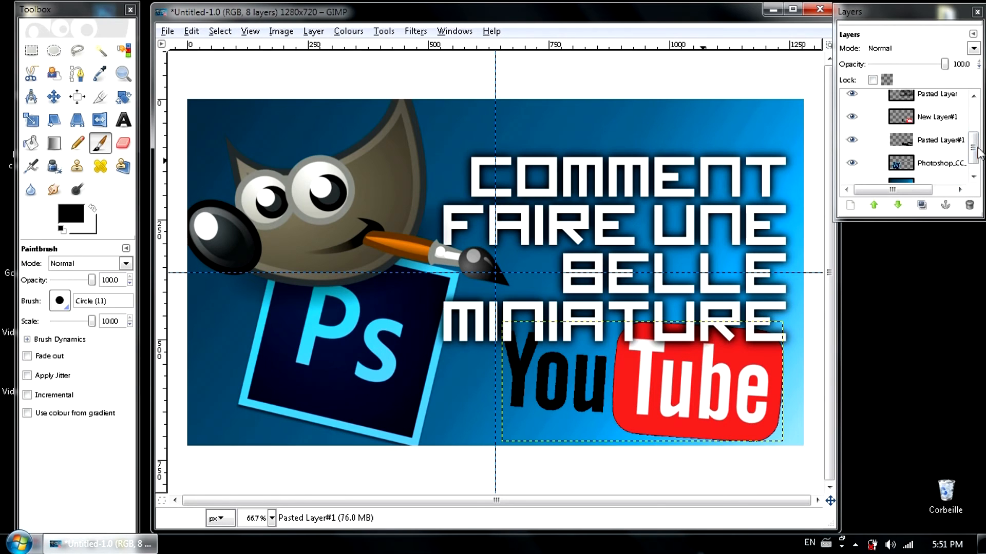
Step: Try the plain Blur filter on the black copy beneath the YouTube logo
click(934, 140)
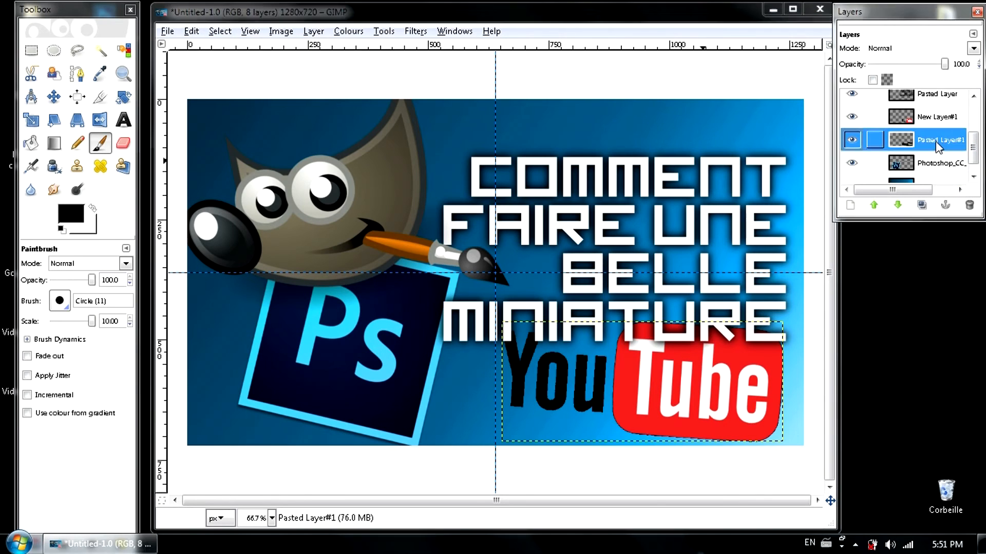
click(416, 31)
mouse_move(430, 112)
click(640, 114)
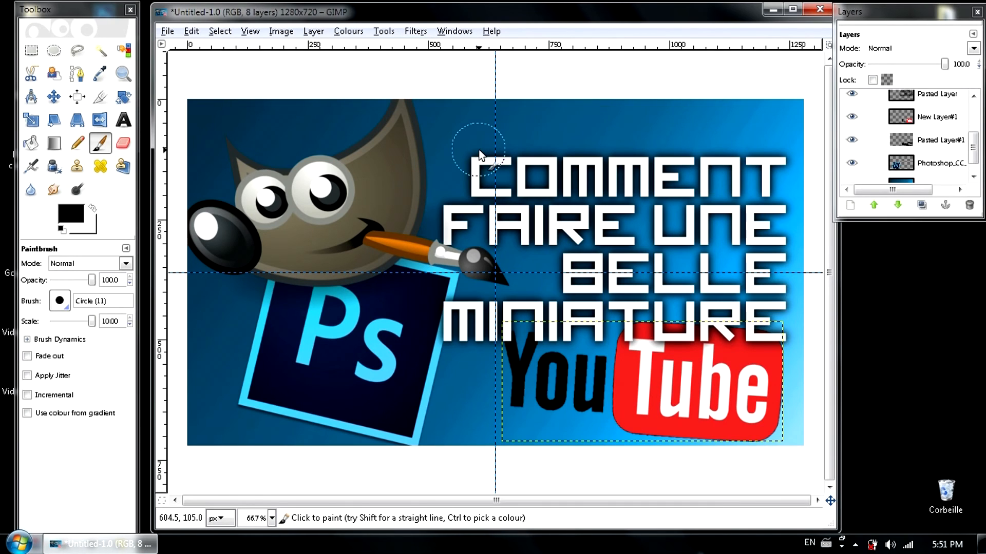
key(ctrl)
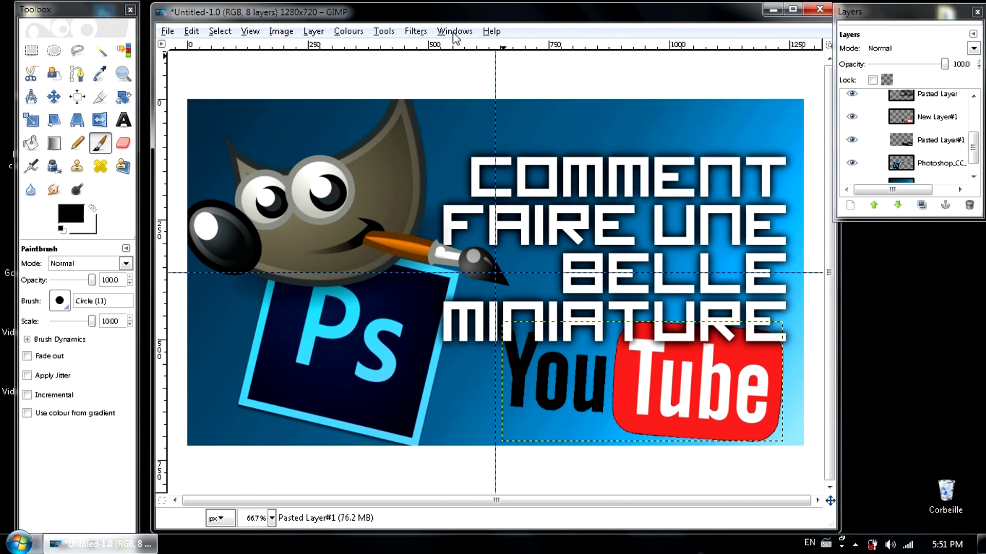
Step: Apply a Gaussian Blur of 27 px horizontally and vertically, RLE method, to the black copy as the logo's shadow
click(415, 31)
mouse_move(445, 113)
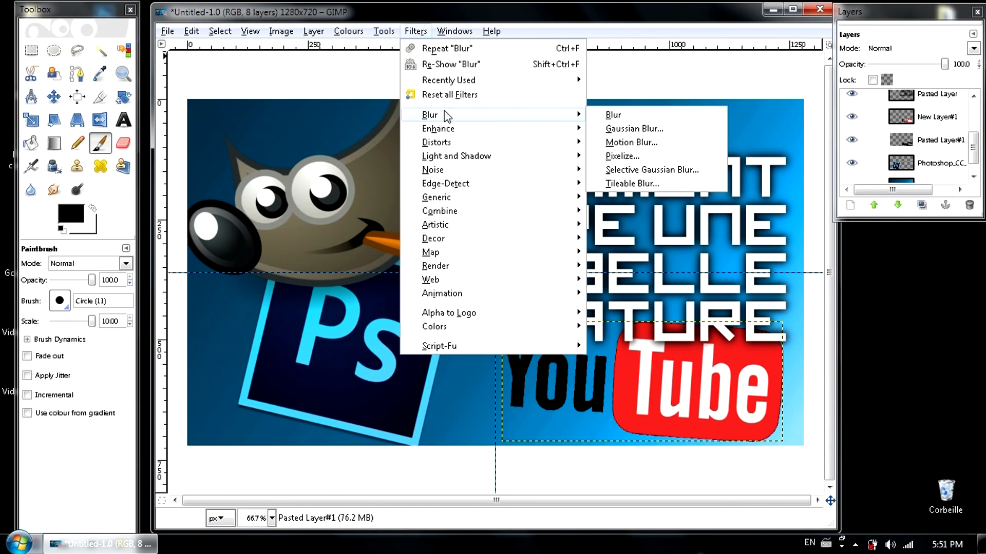
click(637, 115)
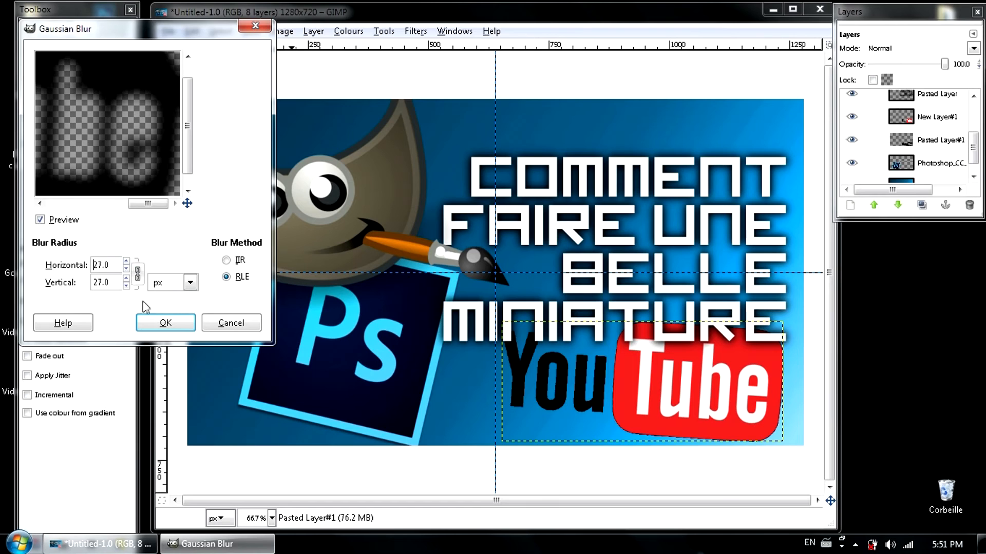
click(167, 323)
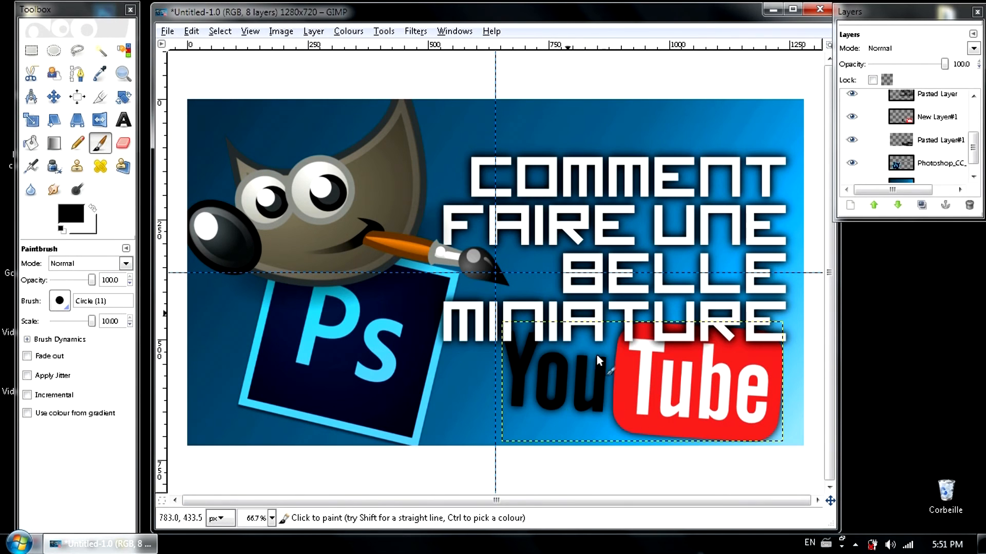
Step: Examine the shadow's left edge beside the "Y" of the YouTube logo up close
click(932, 117)
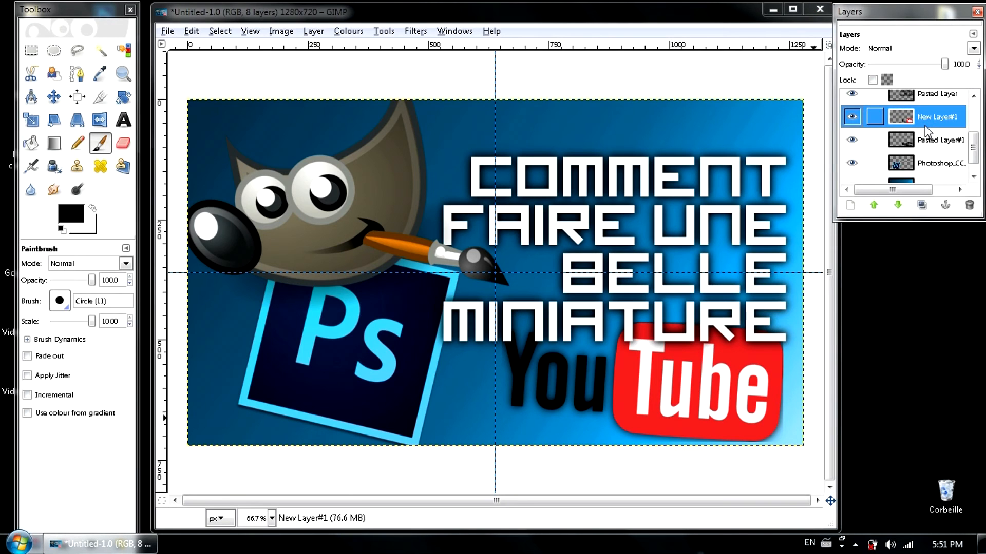
scroll(966, 167, down, 1)
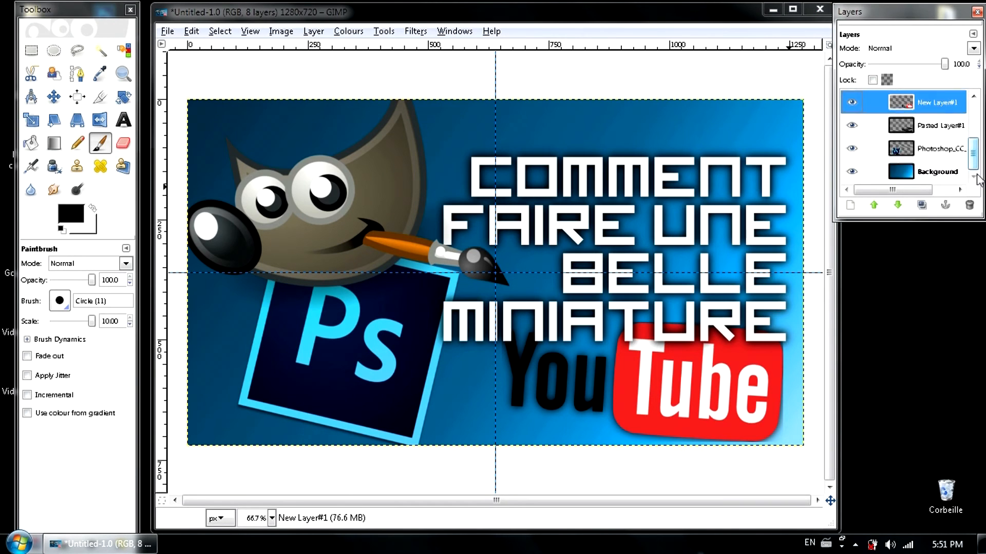
click(932, 172)
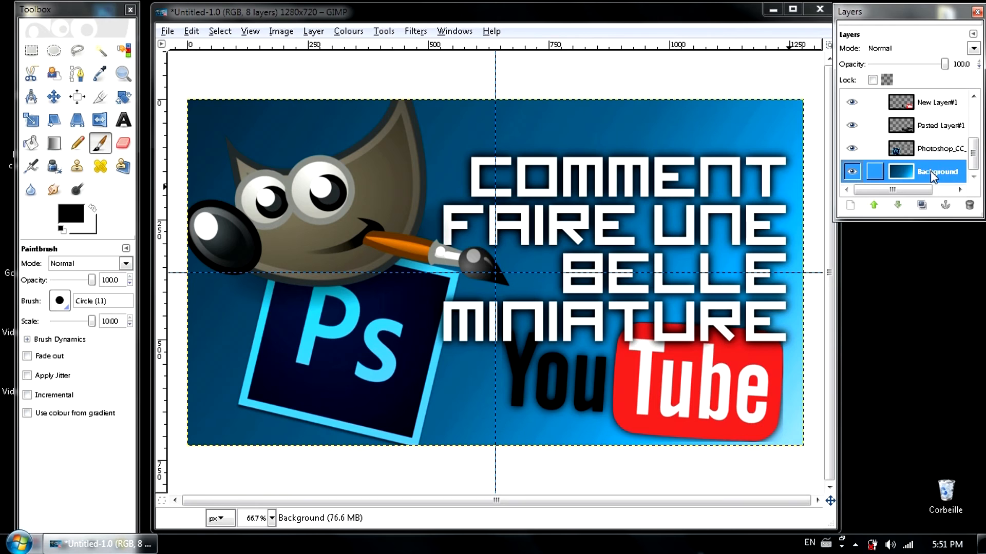
click(134, 72)
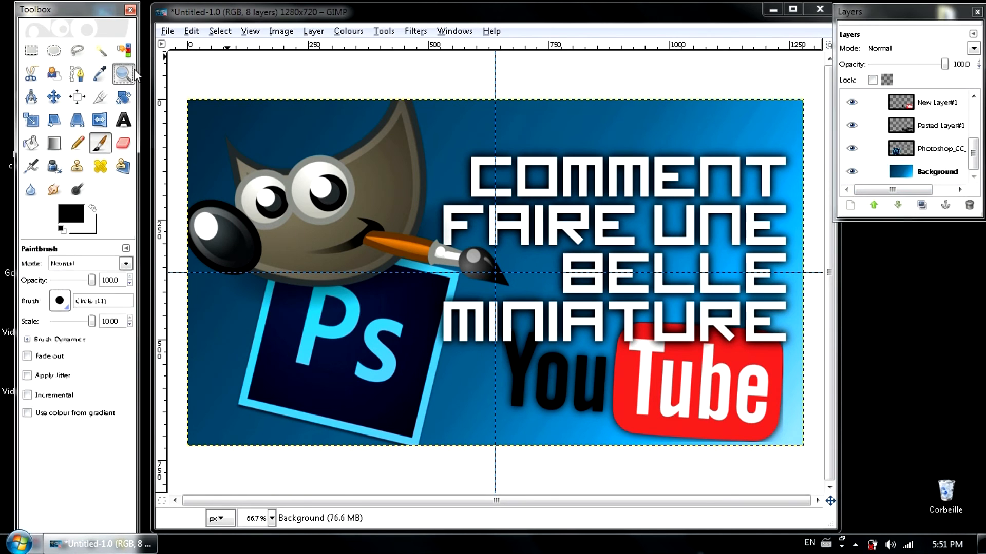
click(504, 357)
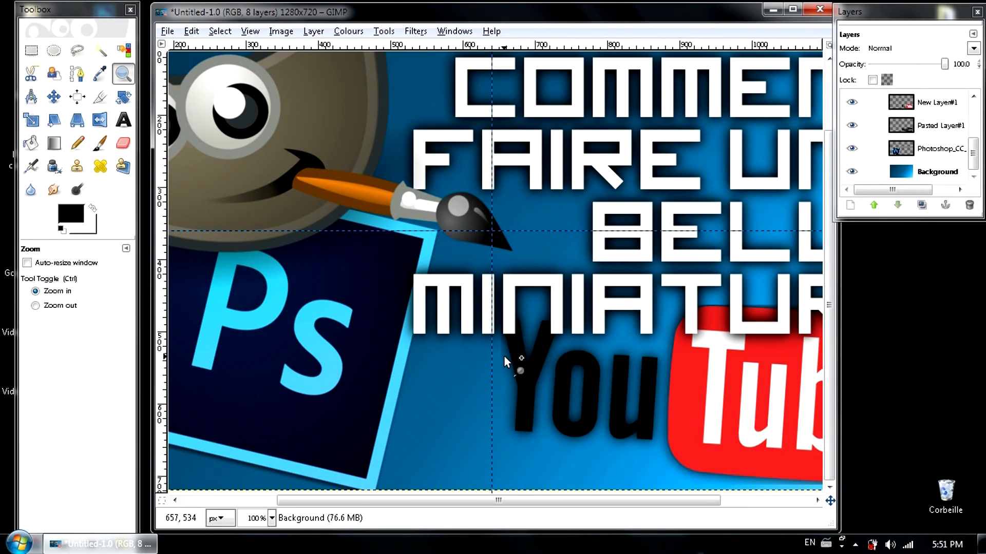
click(503, 355)
click(72, 308)
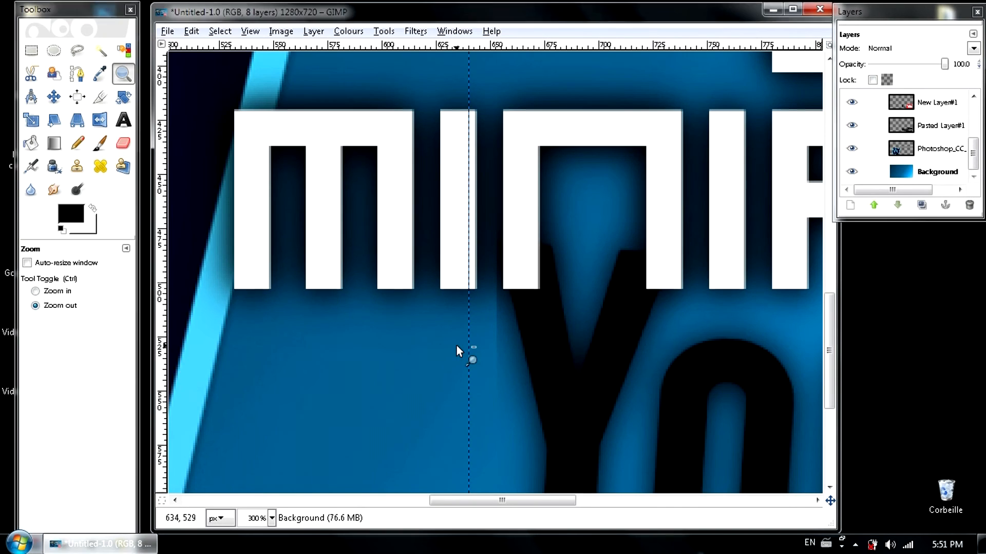
click(457, 346)
click(457, 346)
click(456, 346)
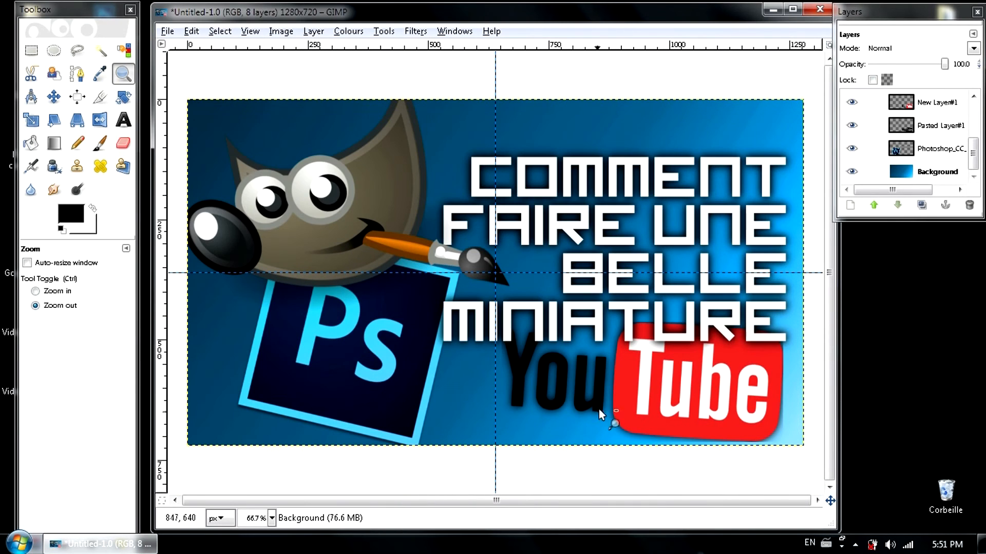
Step: Undo the blur, layer placement and black painting of the YouTube logo's shadow, back to the floating pasted copy
key(ctrl+z)
key(ctrl+z)
key(ctrl+z)
key(ctrl+z)
key(ctrl+z)
key(ctrl+z)
key(ctrl+z)
key(ctrl+z)
key(ctrl+z)
key(ctrl+z)
key(ctrl+z)
key(ctrl+z)
key(ctrl+z)
key(ctrl+z)
key(ctrl+z)
key(ctrl+z)
key(ctrl+z)
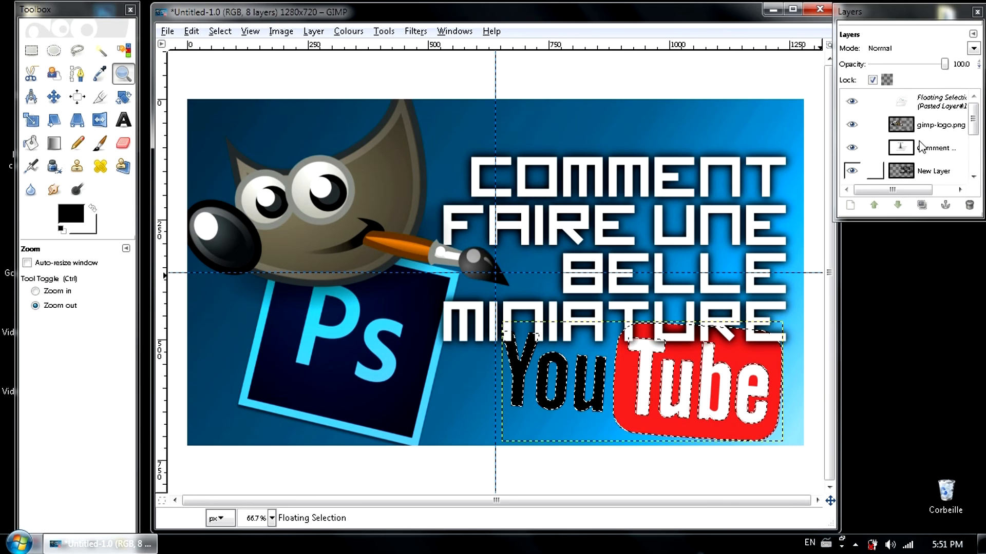
Step: Paint the floating copy's "You" letters and red box black with the Paintbrush, Circle (11) brush at scale 10.00
right_click(926, 102)
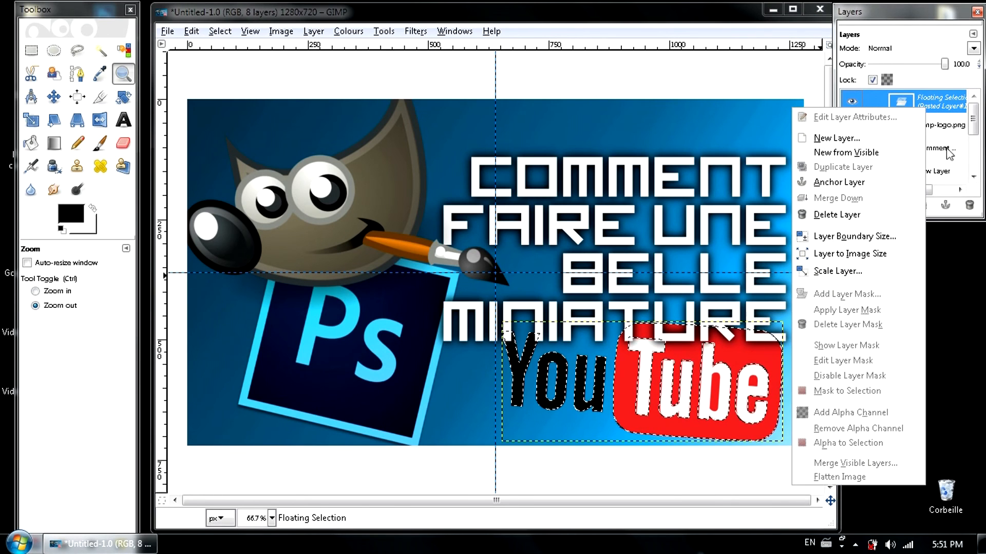
key(Escape)
click(100, 143)
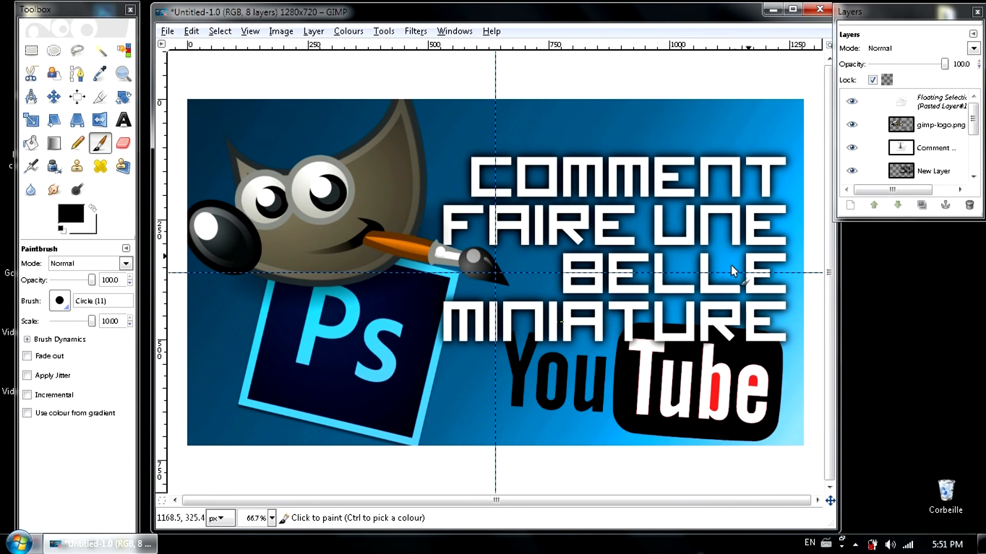
Step: Turn the black floating copy into its own layer and move it directly below the YouTube logo layer
right_click(924, 103)
click(831, 130)
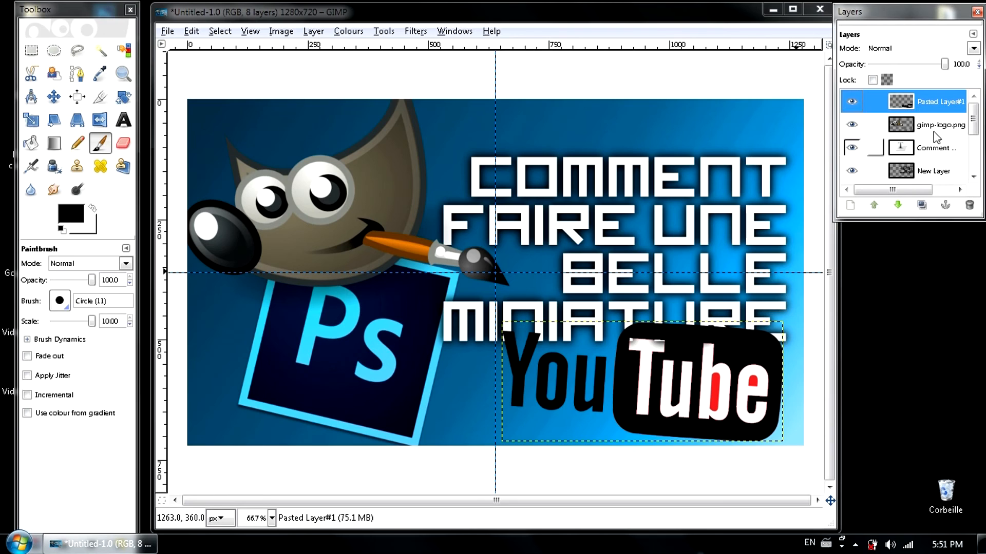
drag(931, 110, 931, 150)
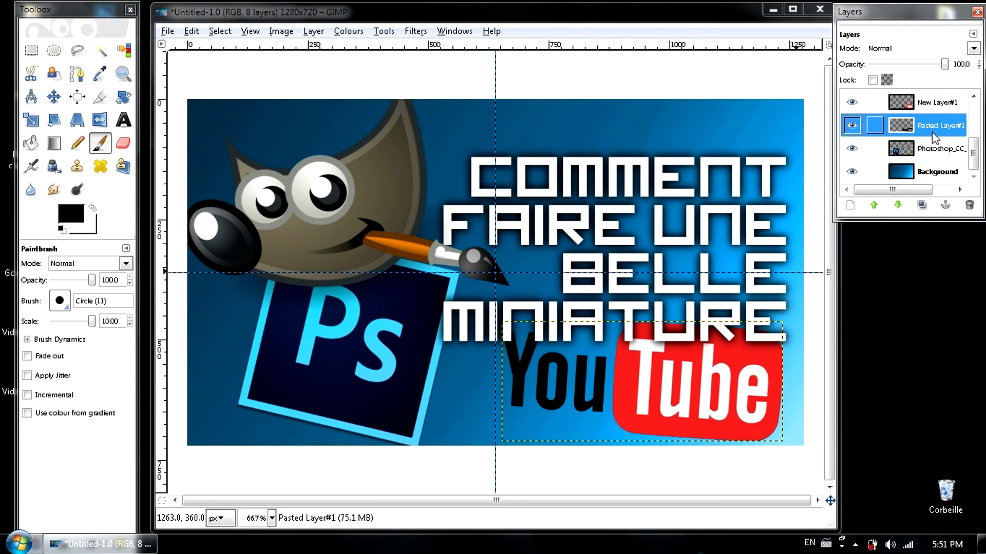
Step: Add a transparent 1280 × 720 px layer beneath the black copy and merge the copy down into it
click(850, 205)
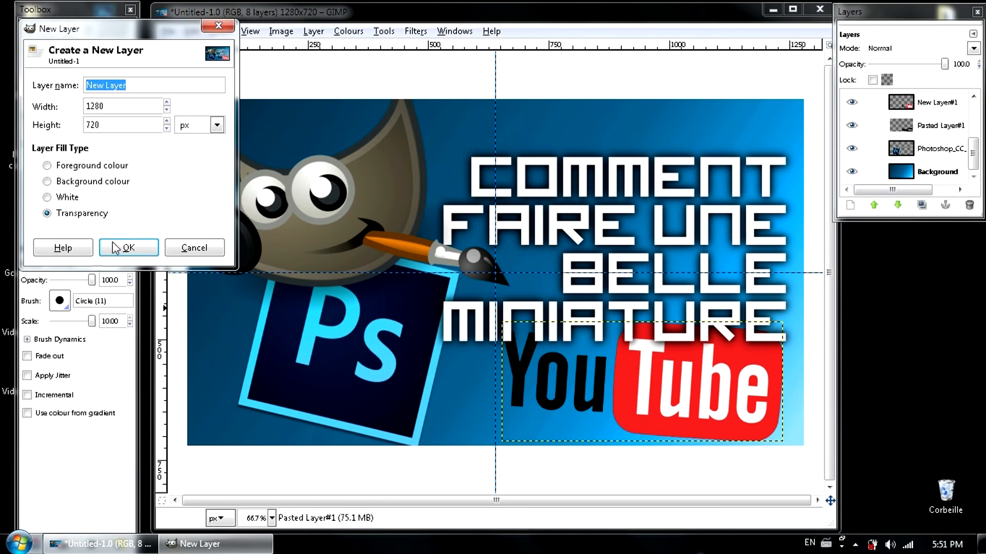
click(123, 249)
drag(930, 125, 939, 161)
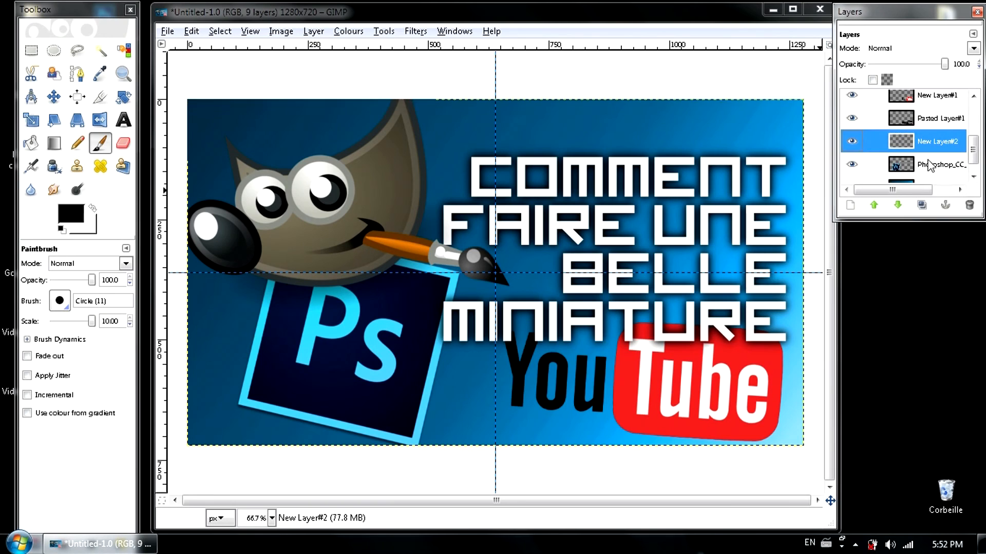
click(938, 121)
right_click(938, 121)
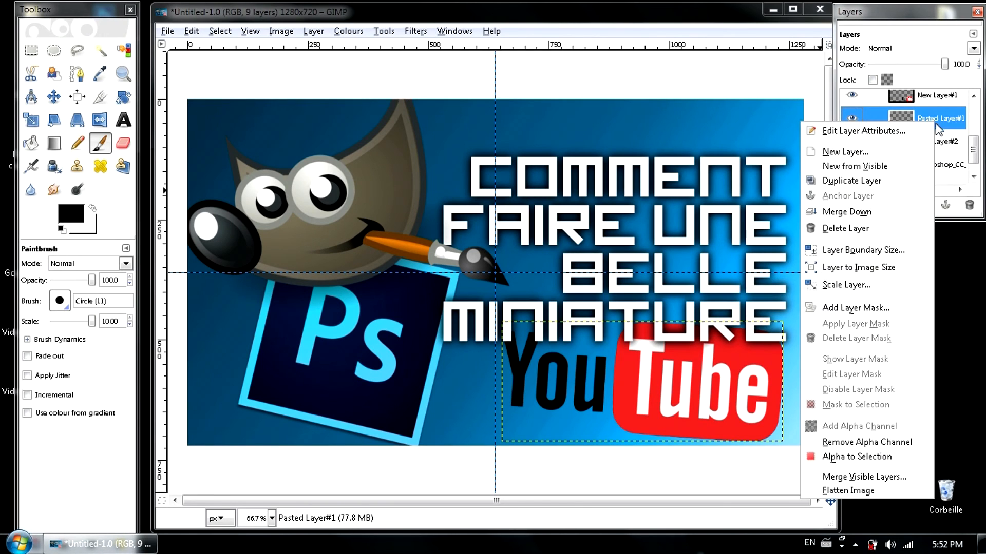
click(832, 212)
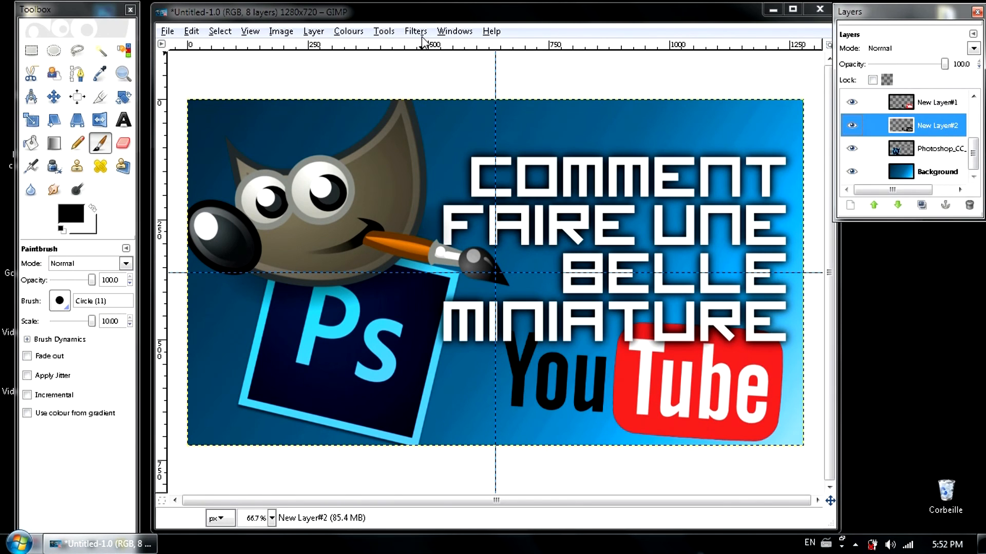
Step: Apply a Gaussian Blur to the merged black layer as the YouTube logo's shadow
click(416, 31)
mouse_move(466, 120)
click(625, 128)
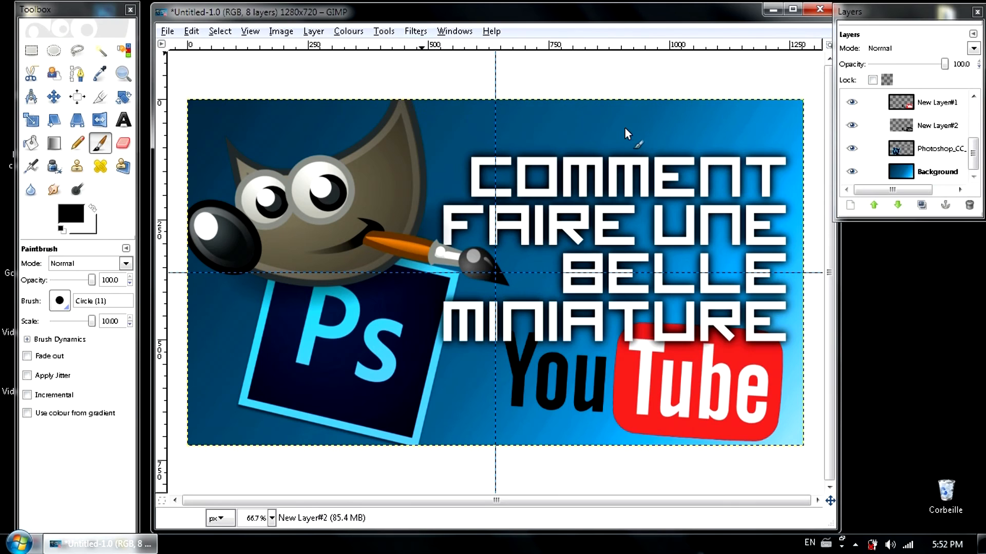
click(192, 339)
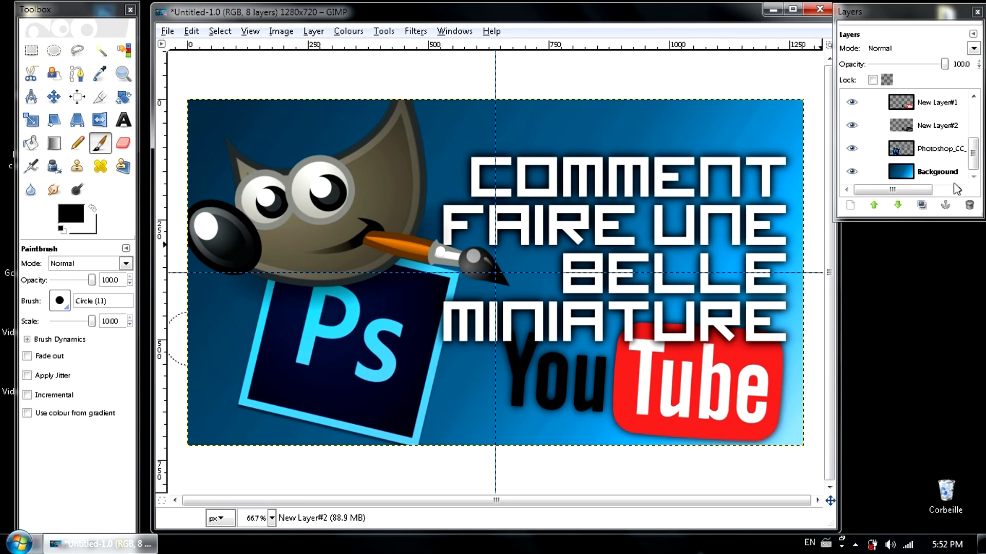
Step: Examine the new shadow around the YouTube logo's "You" letters up close, and check the whole thumbnail and its layers
click(938, 171)
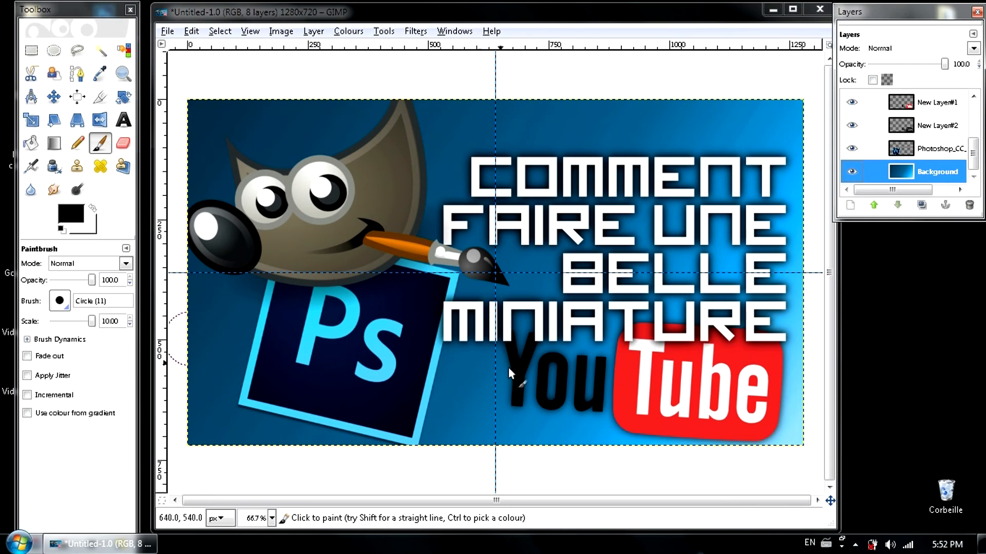
click(123, 74)
click(58, 291)
drag(479, 306, 563, 388)
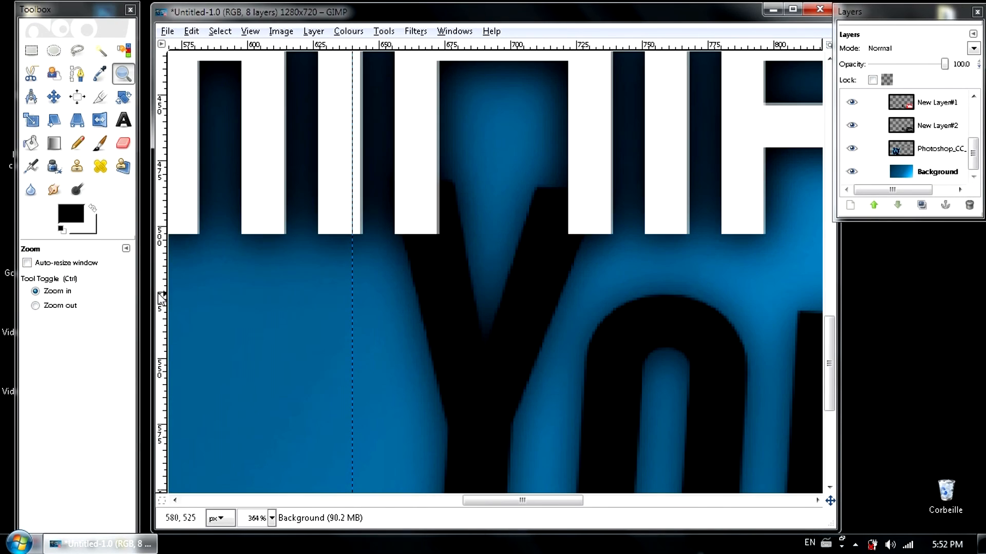
click(57, 305)
click(272, 265)
click(272, 266)
click(272, 266)
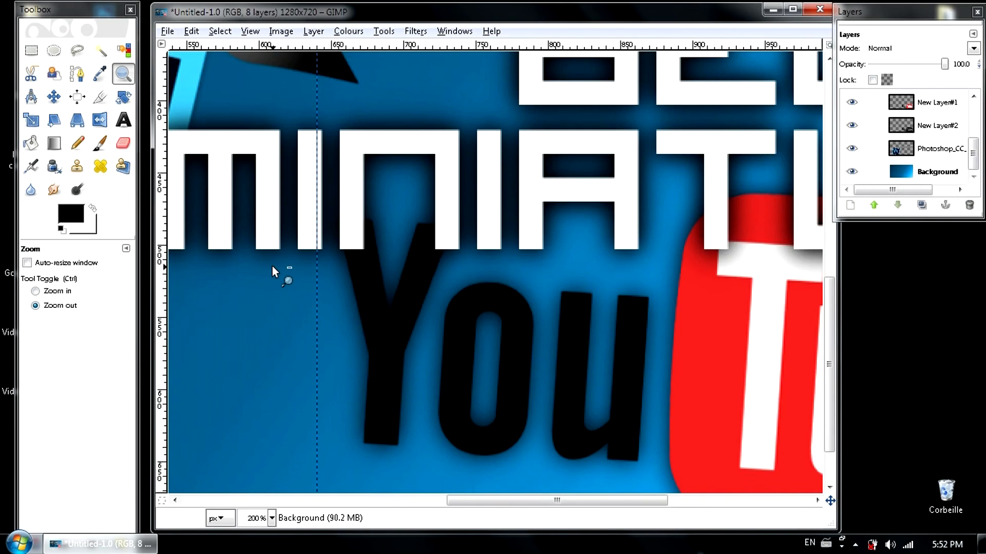
click(272, 266)
click(272, 265)
click(272, 266)
click(272, 266)
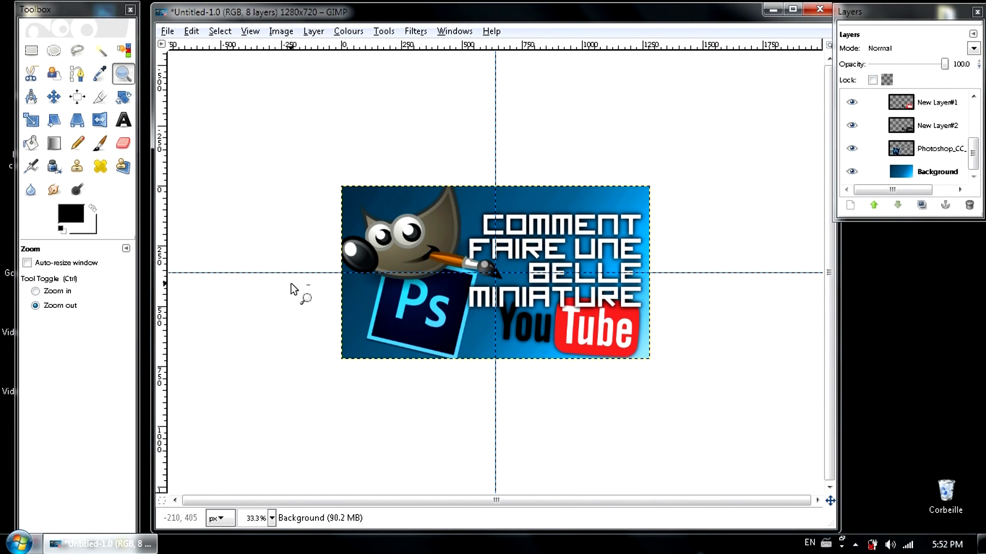
click(59, 291)
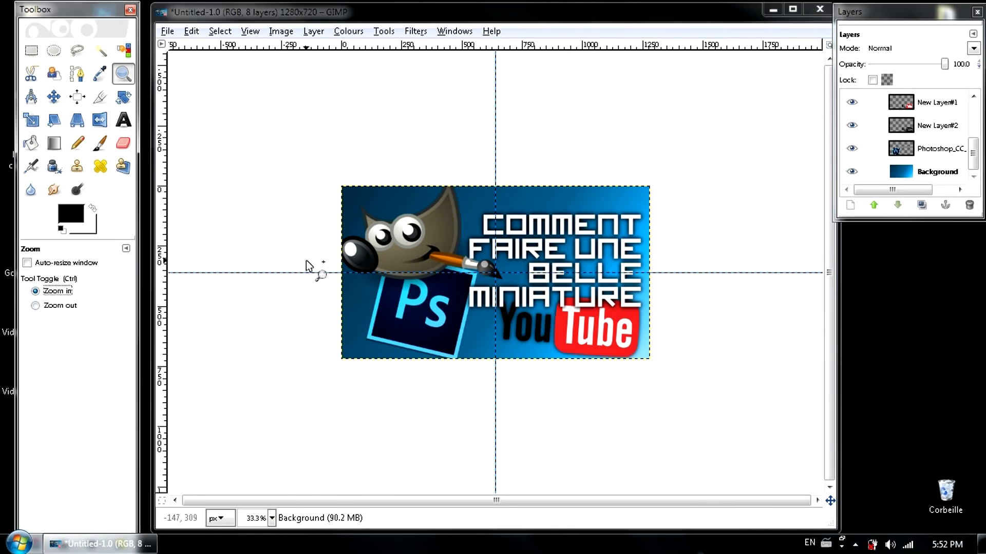
click(285, 273)
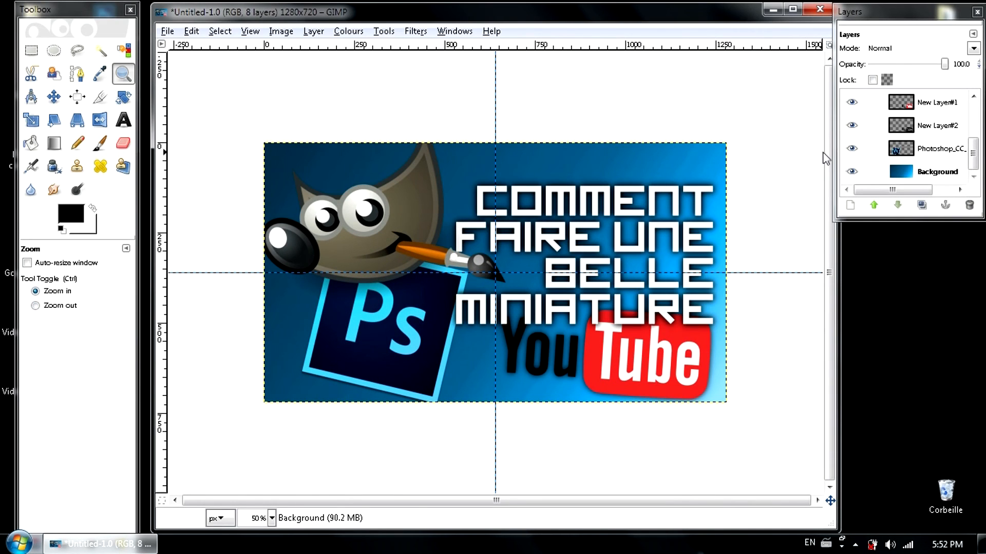
click(938, 172)
drag(973, 154, 981, 118)
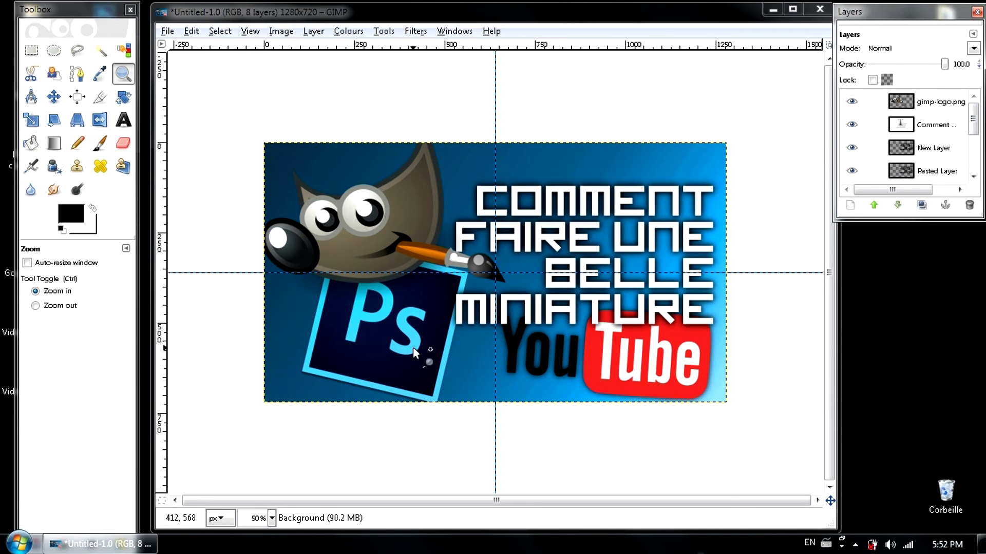
Step: Set up saving the image under a new name, test.png, in the Desktop folder
click(169, 32)
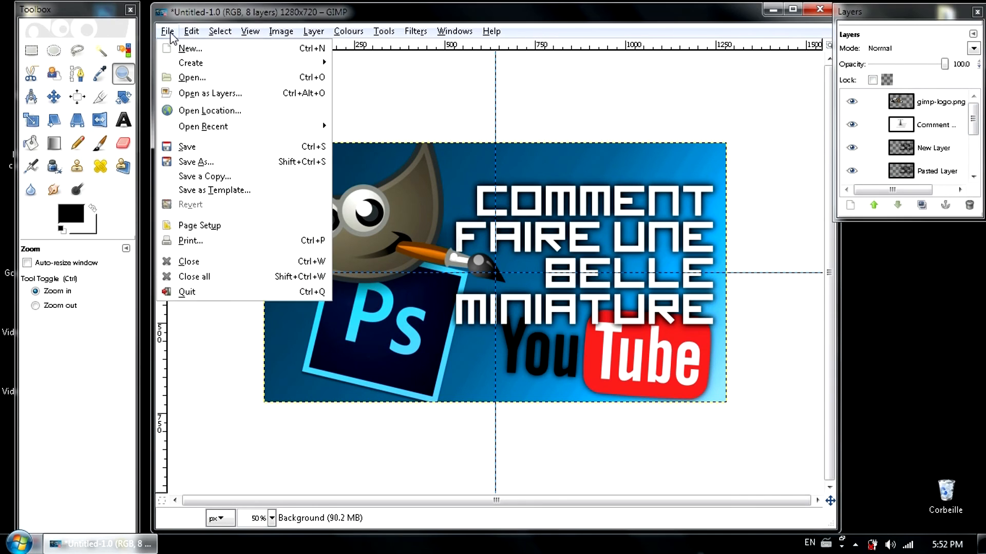
click(222, 162)
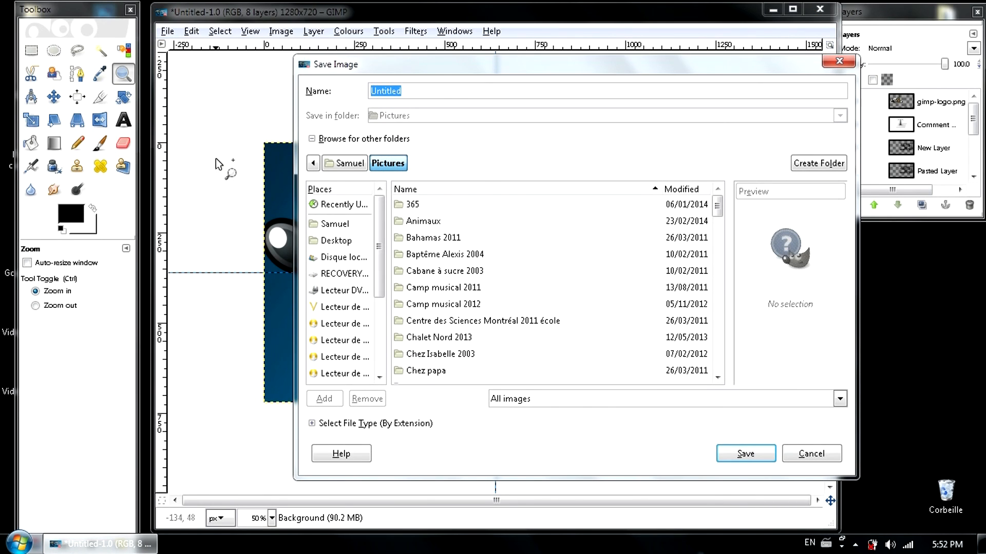
click(339, 226)
click(336, 240)
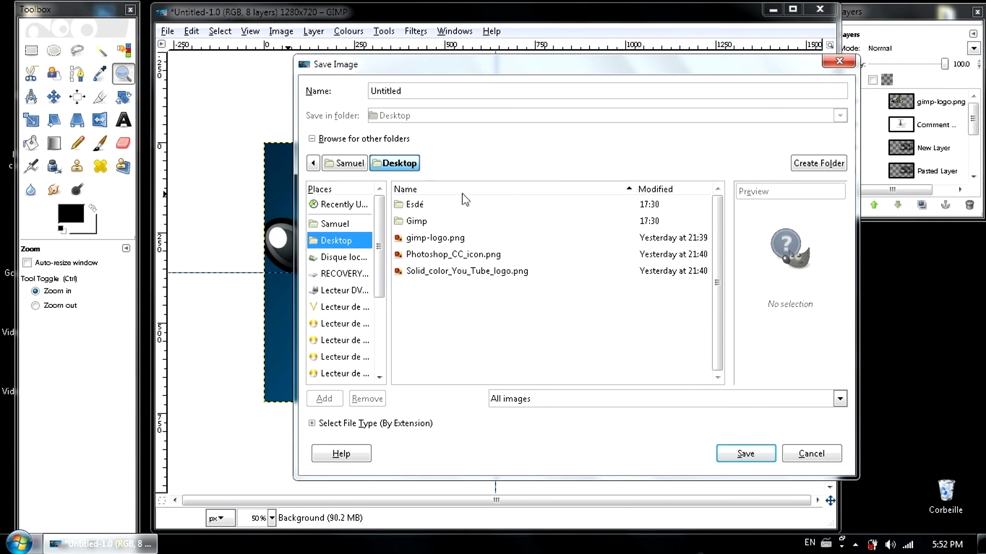
click(409, 90)
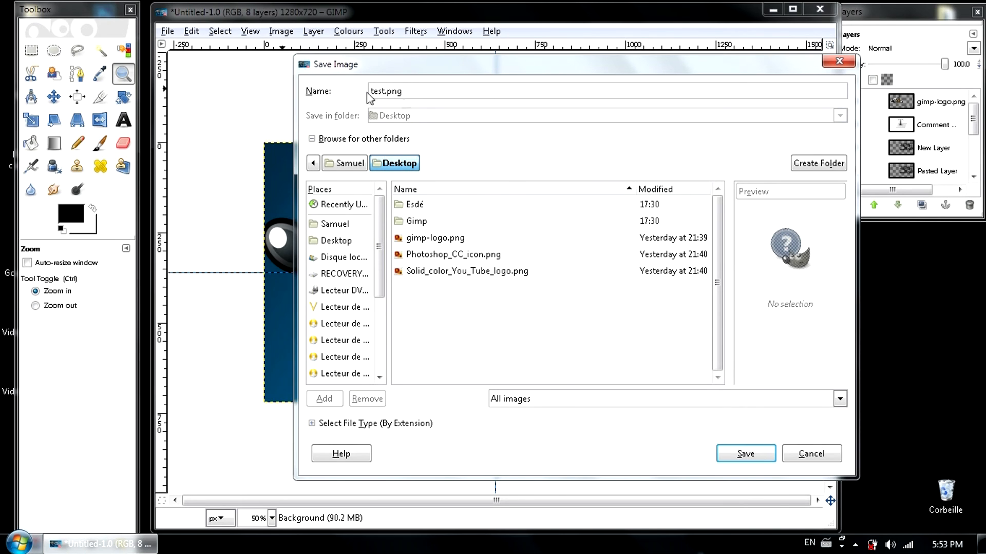
key(alt+b)
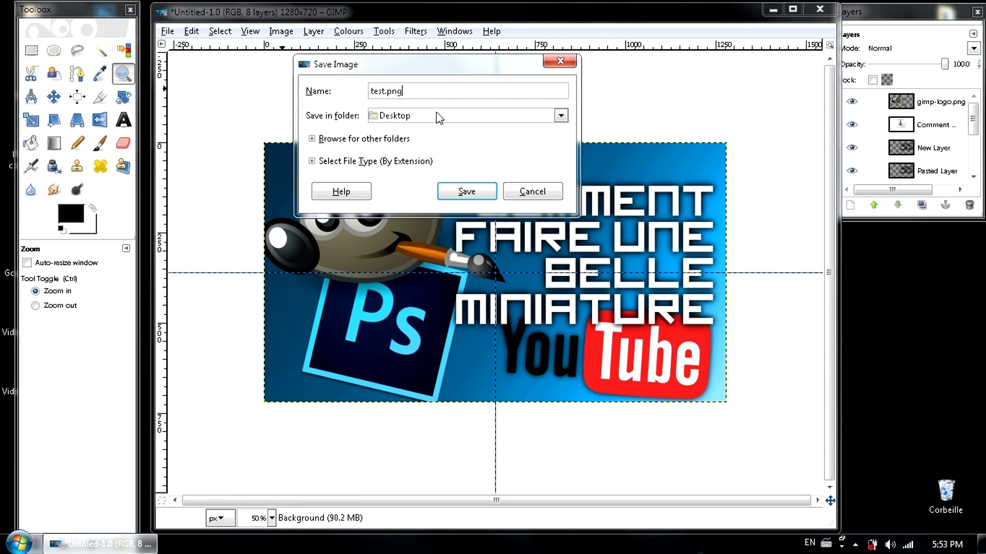
Step: Save the PNG, exporting it with Merge Visible Layers
click(477, 186)
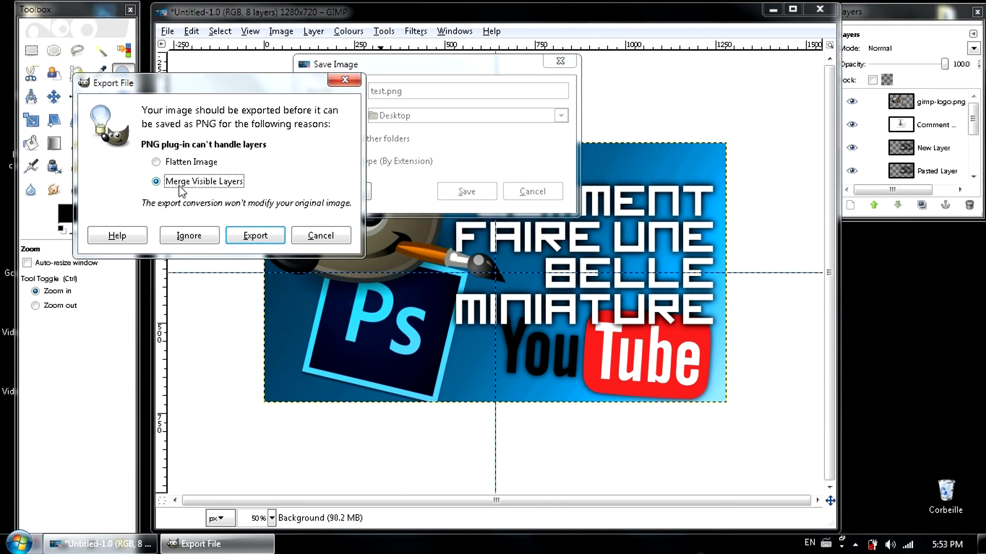
click(255, 234)
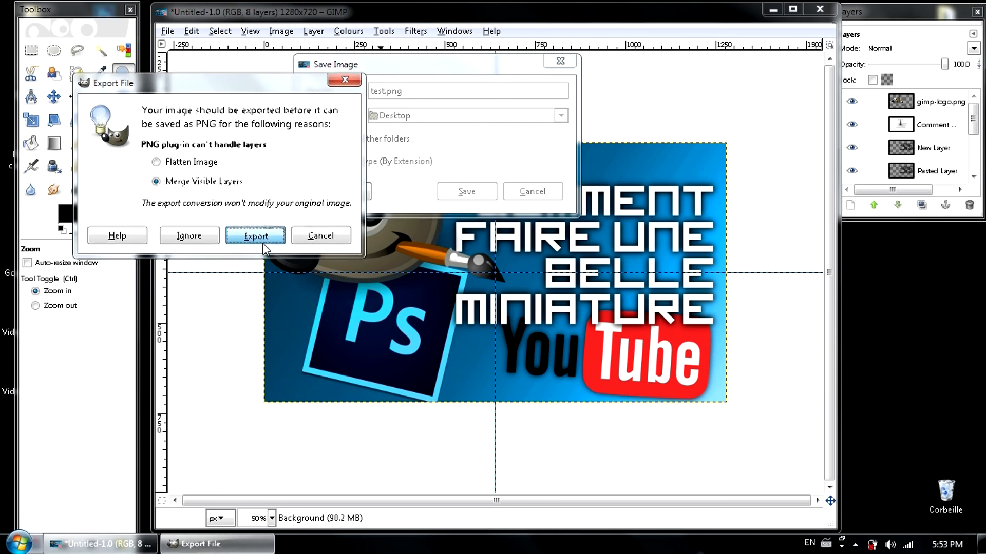
click(218, 345)
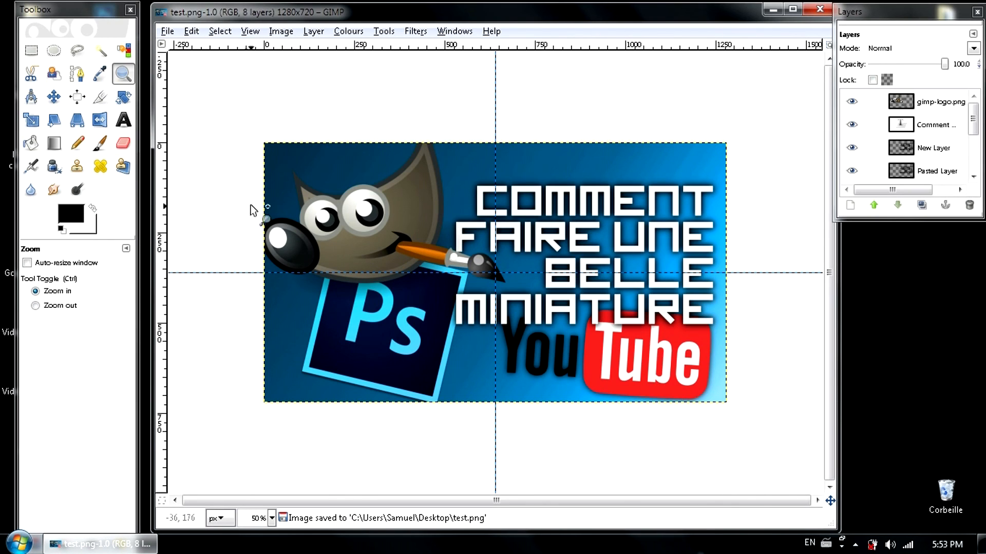
Step: Minimize GIMP and open the saved test.png from the desktop in Windows Photo Viewer
click(772, 9)
drag(185, 34, 185, 33)
click(45, 420)
double_click(45, 420)
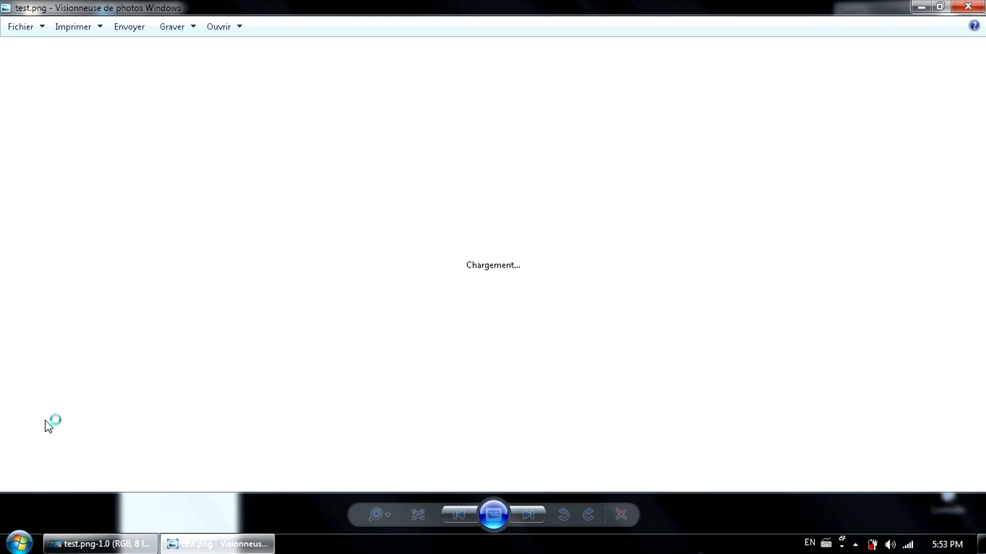